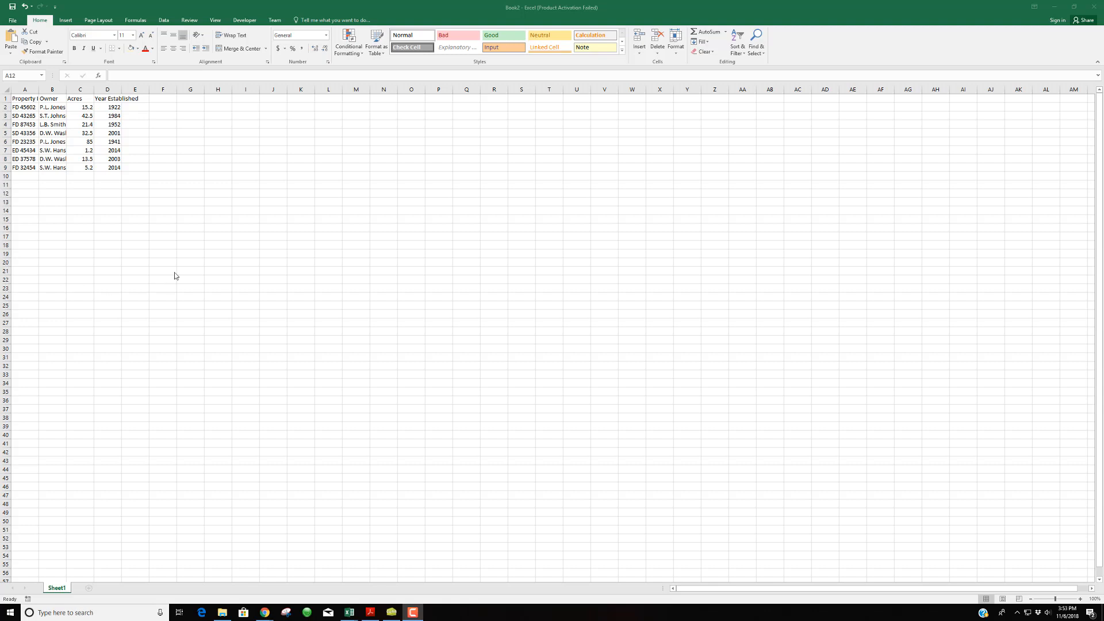
Define a name for cell H2, using a person's first name
left_click(197, 221)
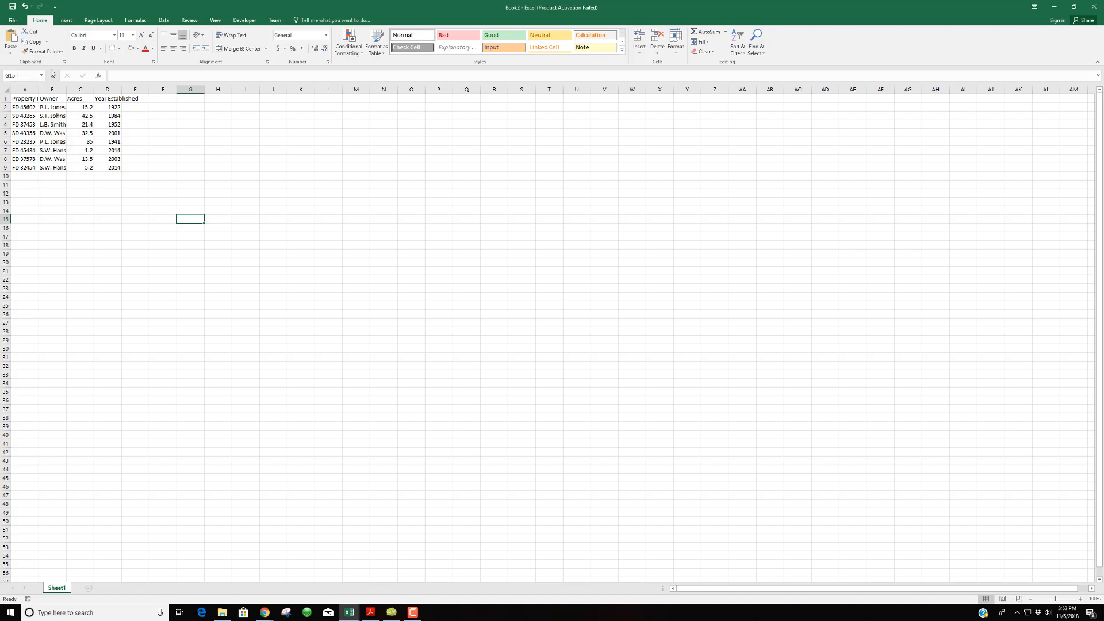
left_click(218, 108)
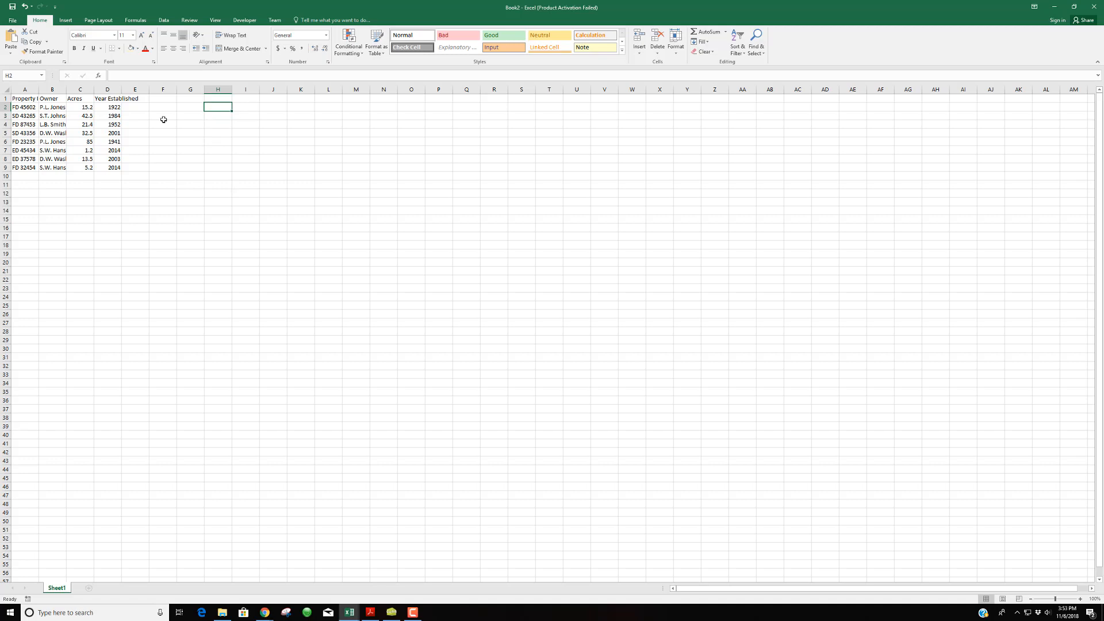
left_click(18, 75)
type("Kyle")
left_click(226, 116)
left_click(224, 107)
left_click(276, 109)
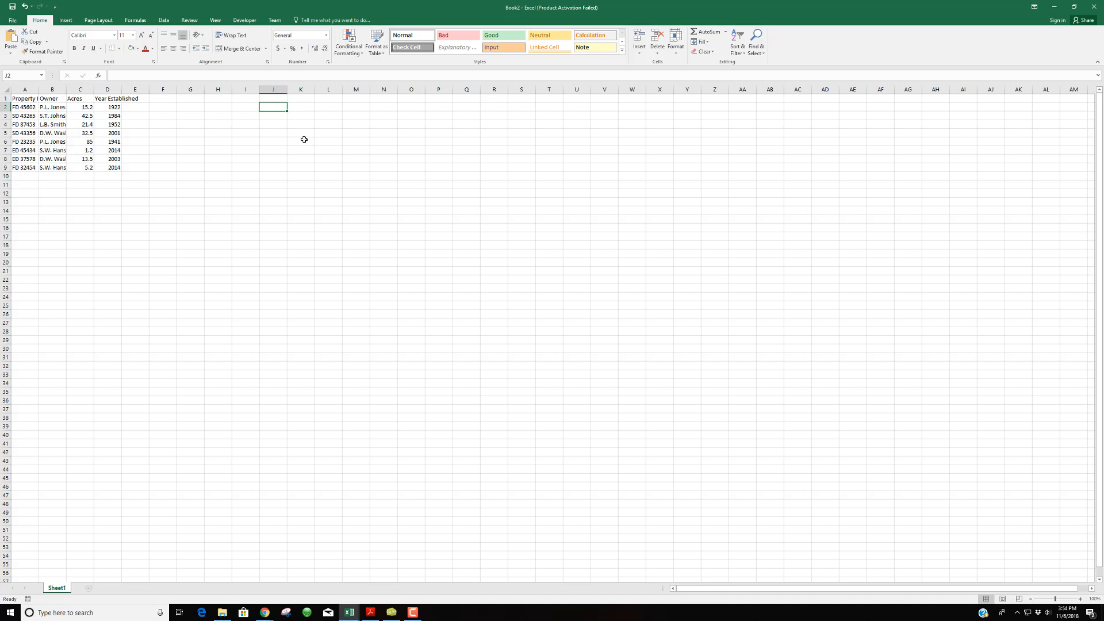
left_click(289, 118)
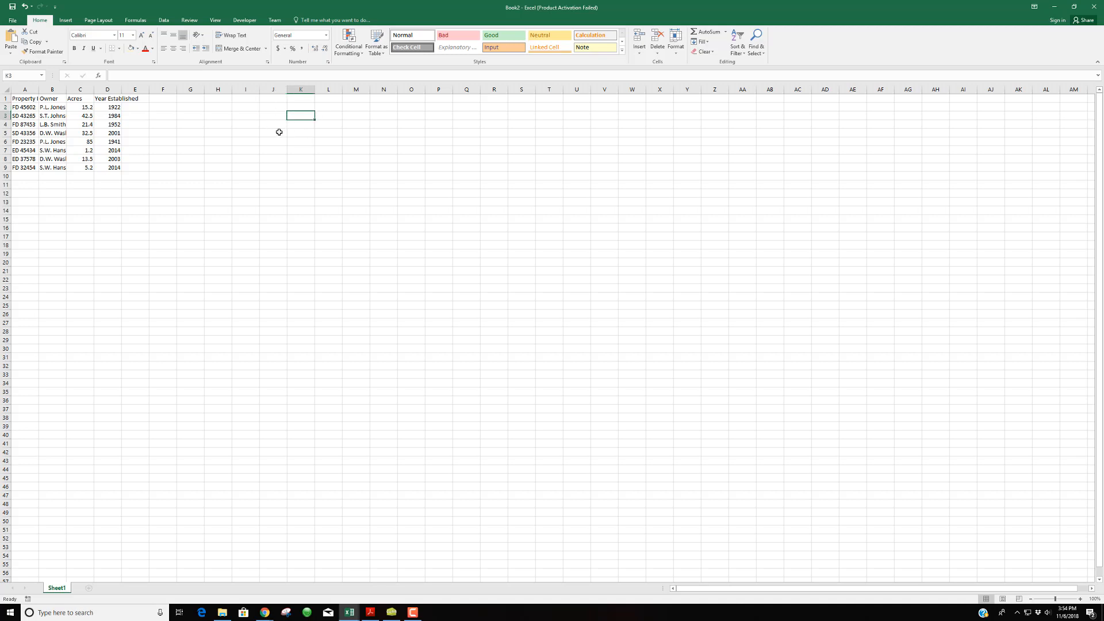
left_click(279, 130)
left_click(241, 131)
left_click(278, 123)
left_click(274, 115)
Review the available number formats for empty cell K7
left_click(291, 149)
left_click(326, 36)
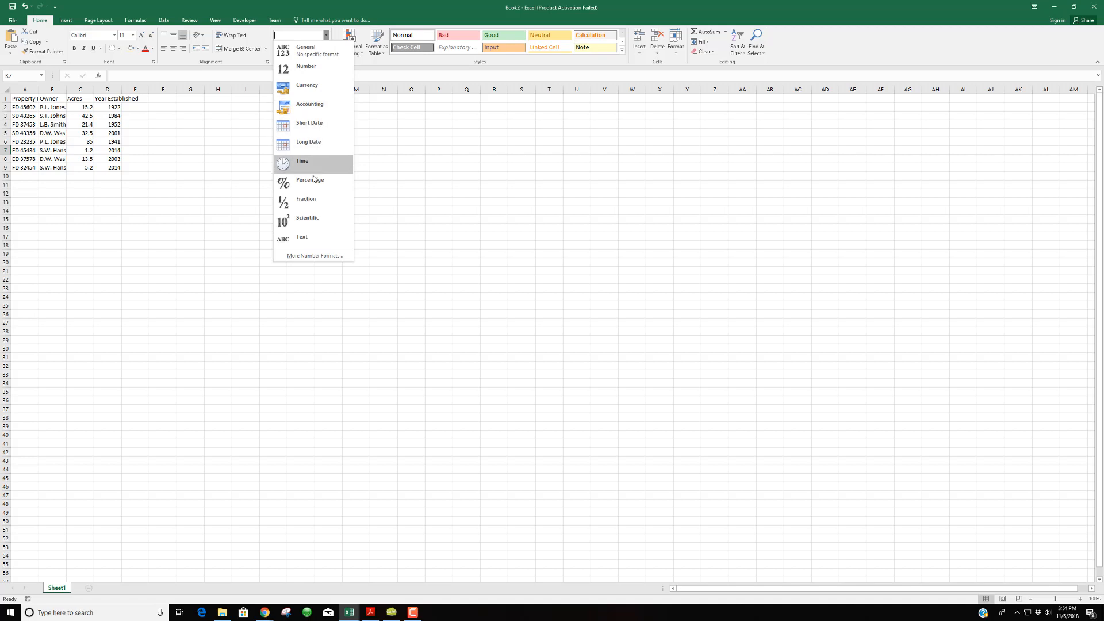
left_click(312, 27)
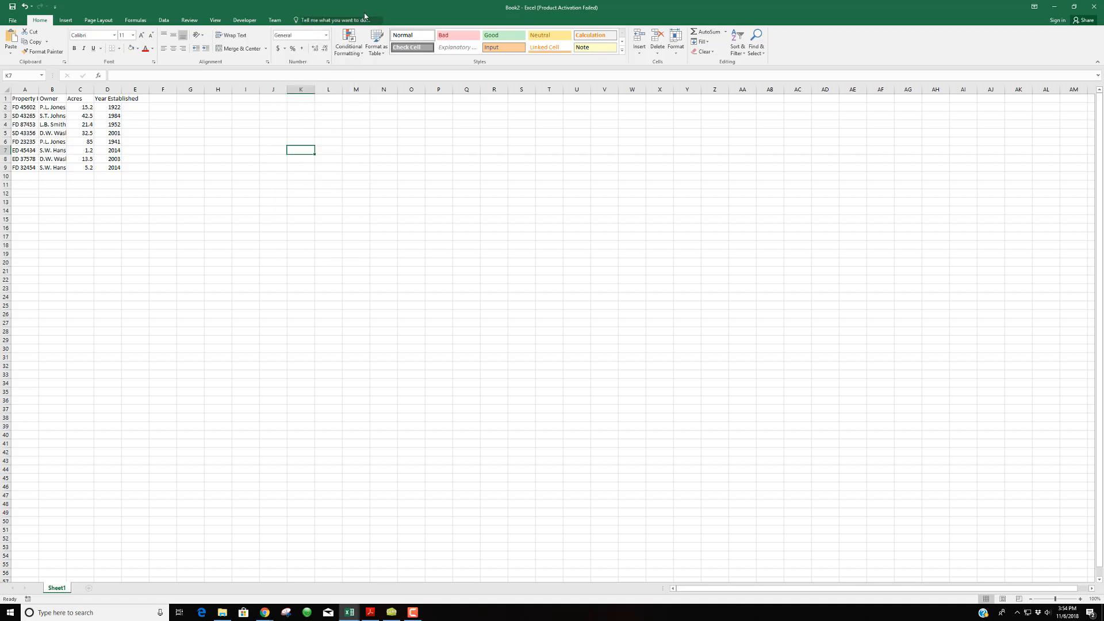
Enter 9-14 in cell K2
left_click(305, 109)
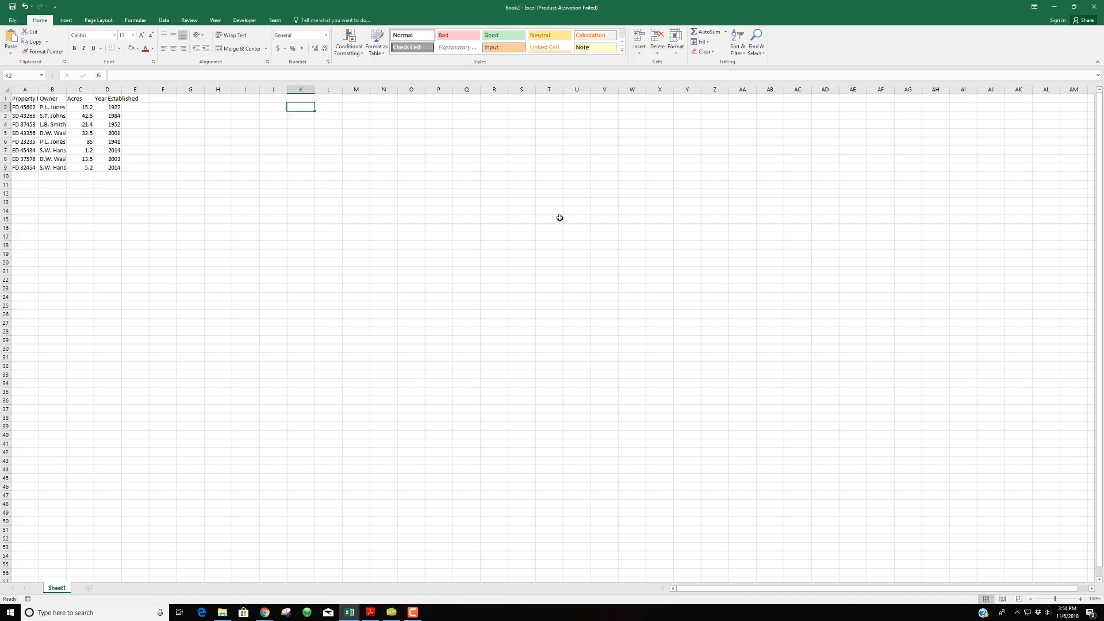
type("9")
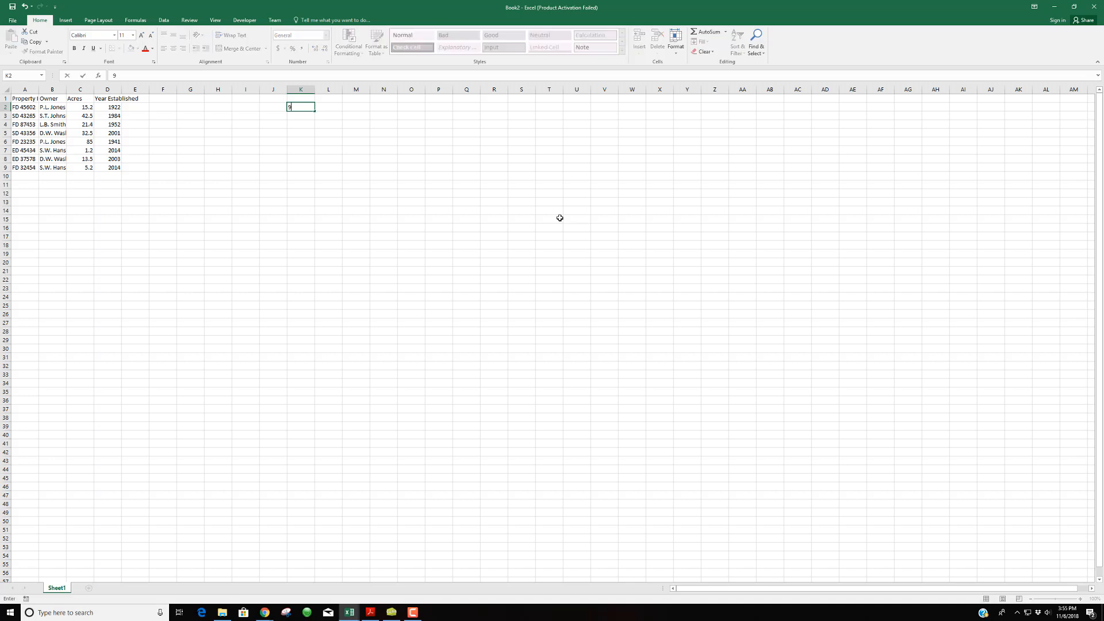
type("-14")
key("Return")
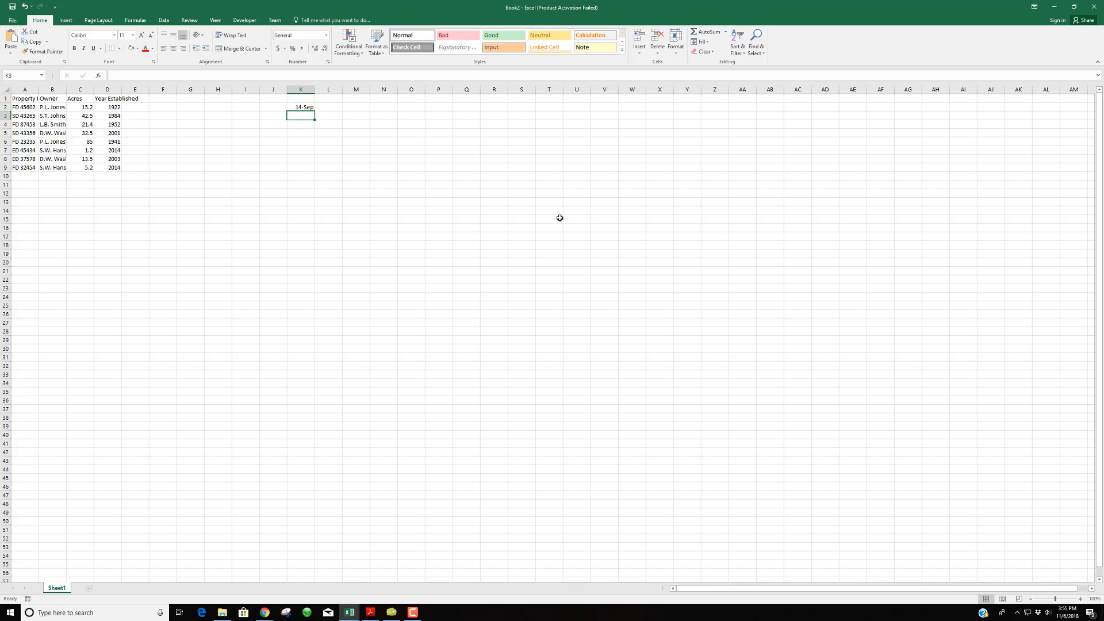
Replace the contents of cell K2 with 914
key("Up")
type("7/2")
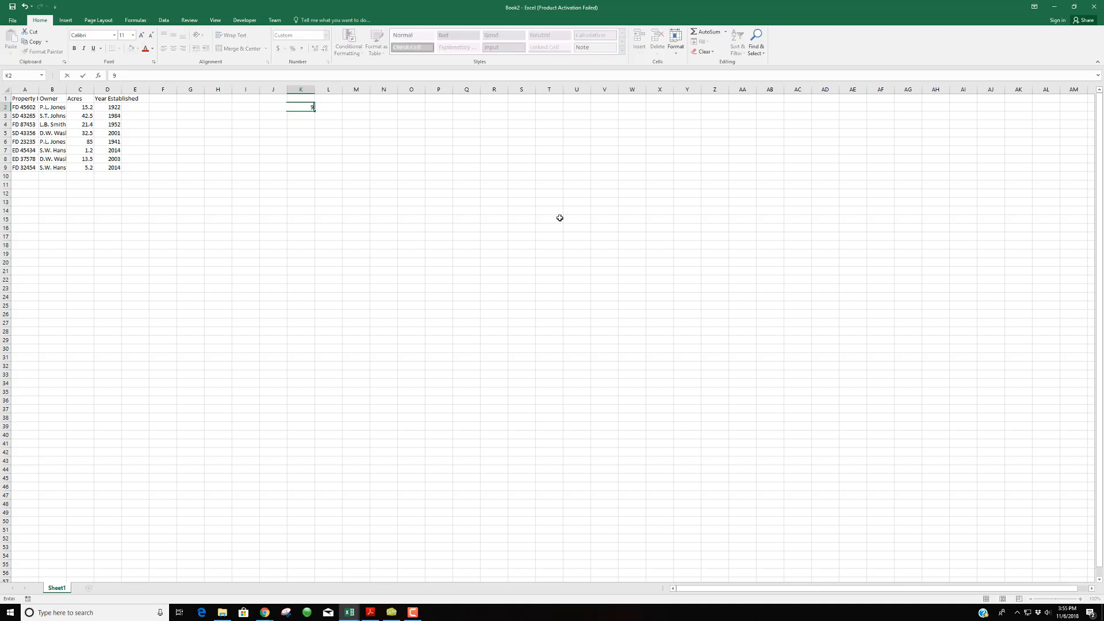
key("Return")
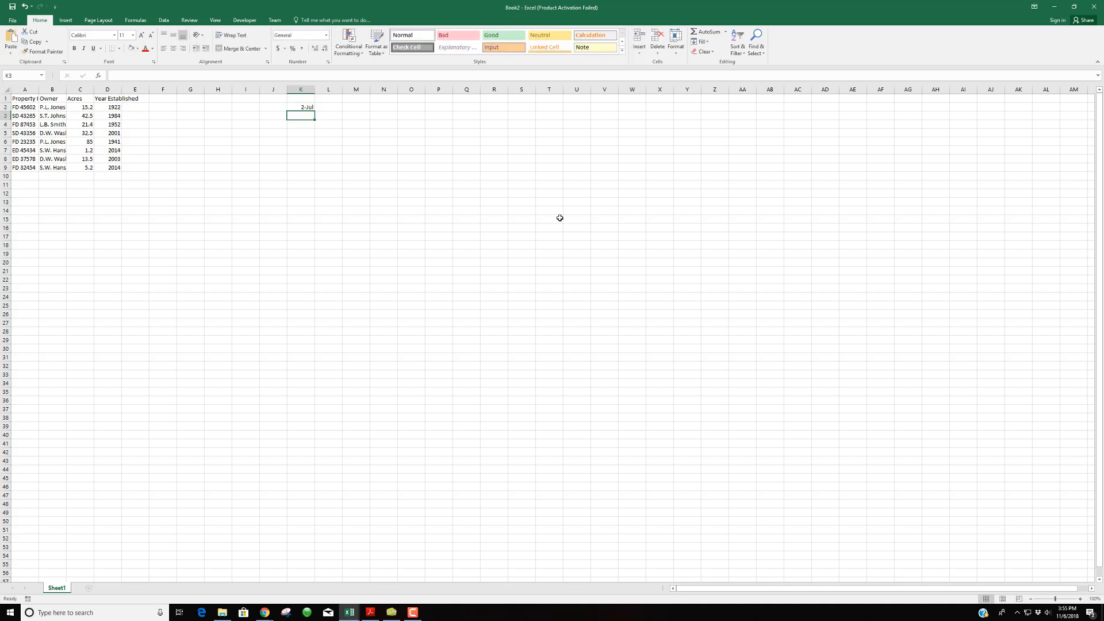
Change the number format of cell K2 to General
key("Up")
key("Down")
key("Up")
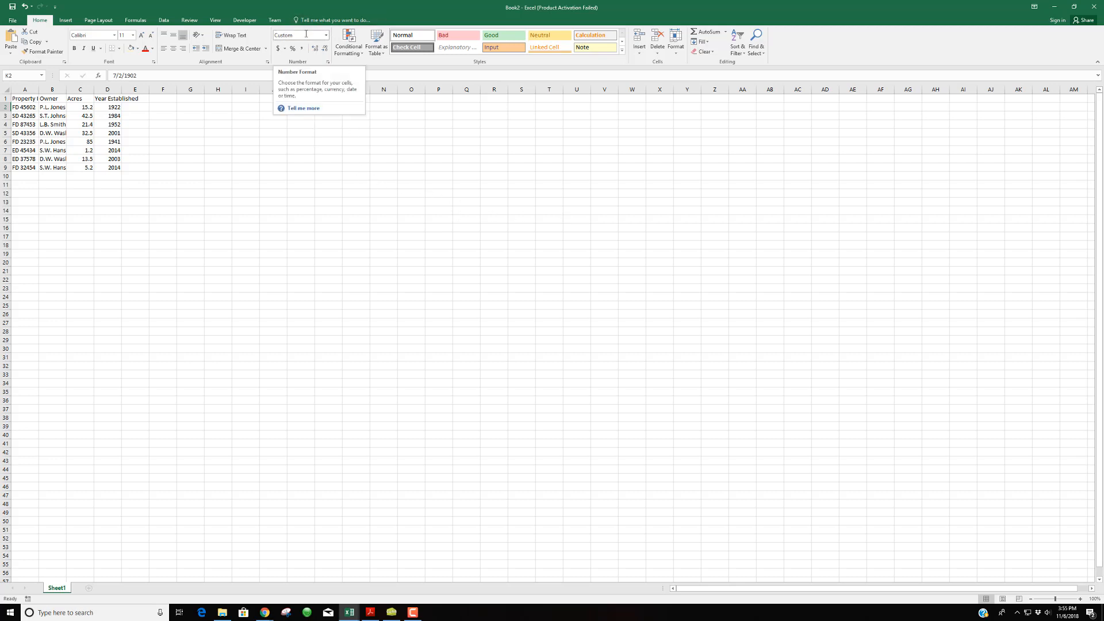
left_click(326, 36)
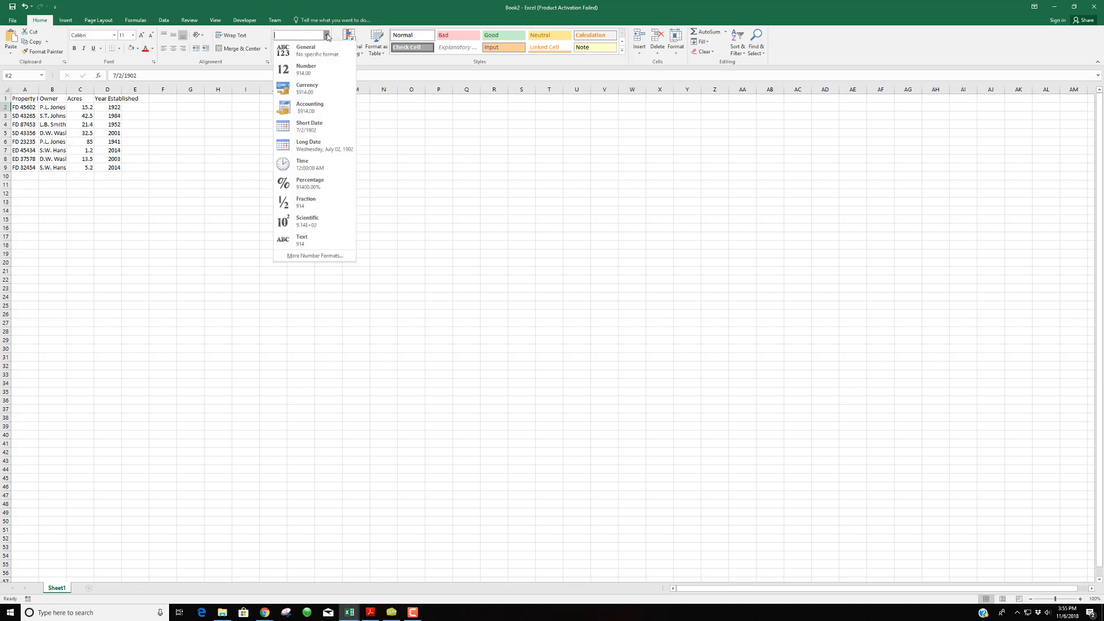
left_click(299, 48)
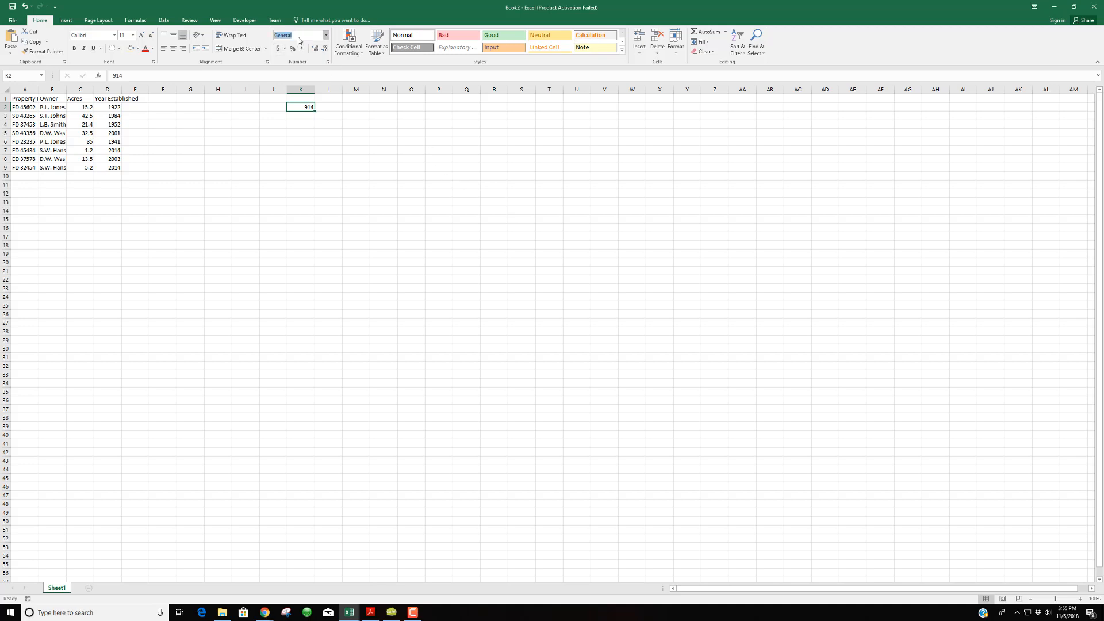
left_click(326, 36)
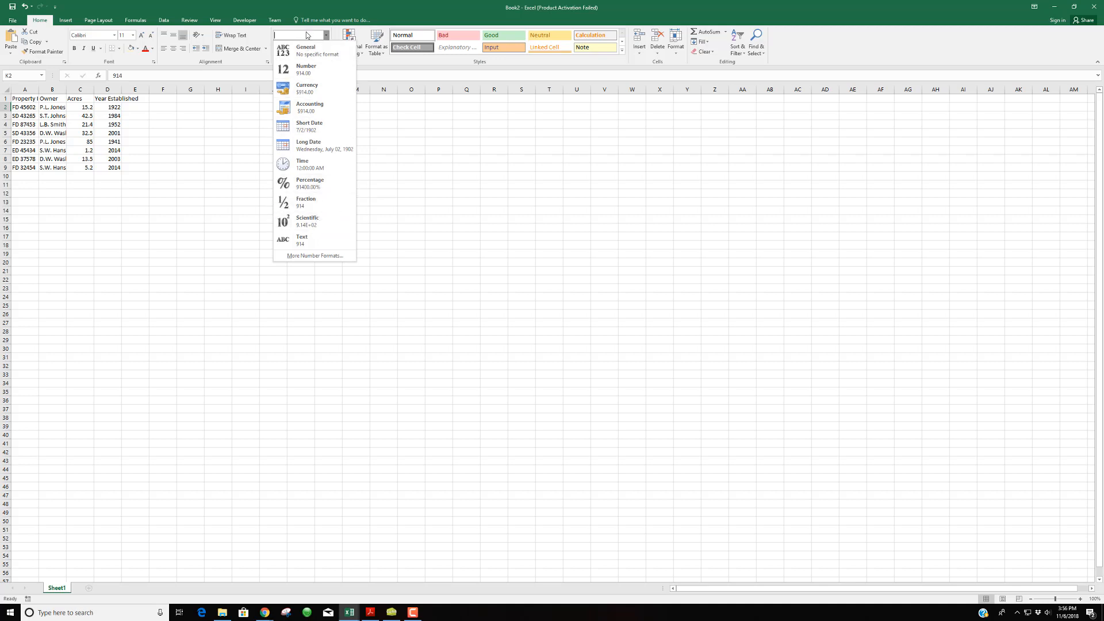
left_click(326, 35)
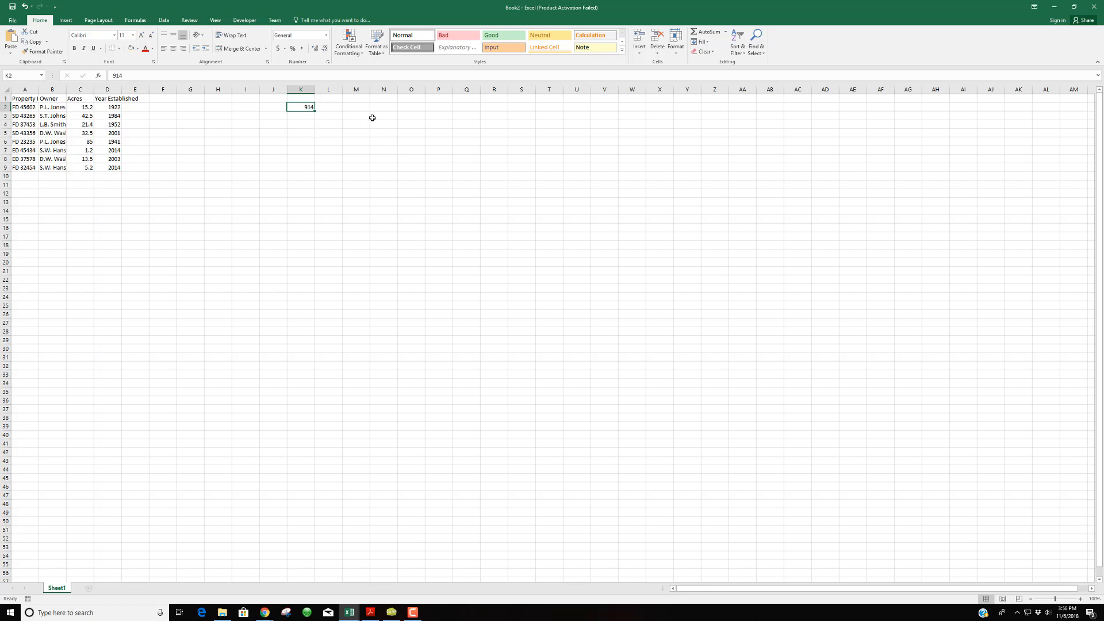
Fill cells H2, I2 and J2 with the values 874, 45 and 6541
left_click(216, 107)
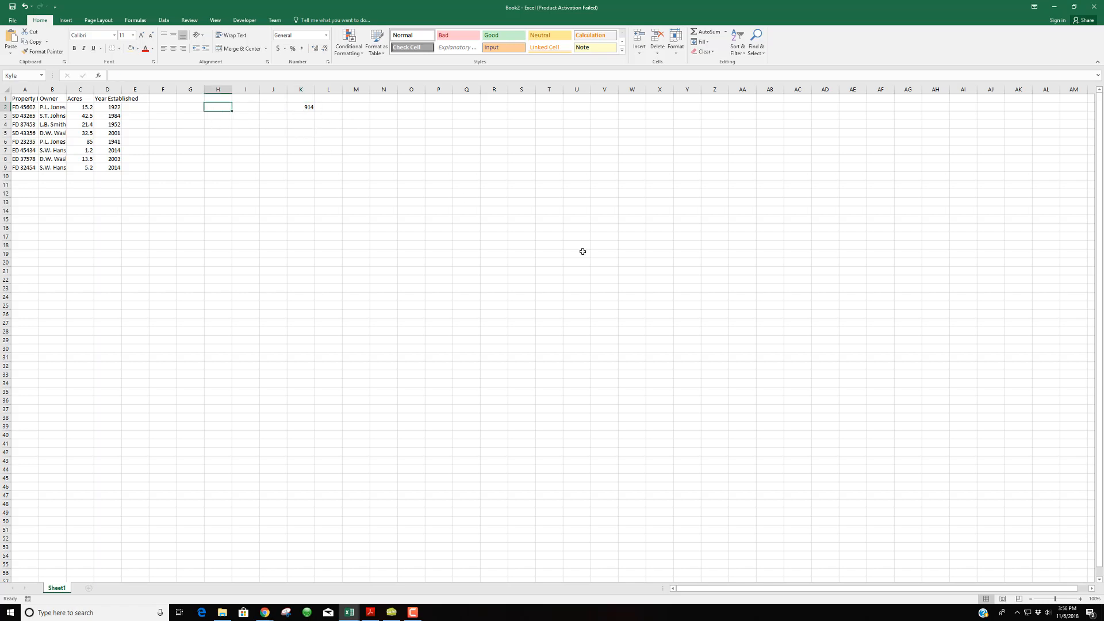
type("874")
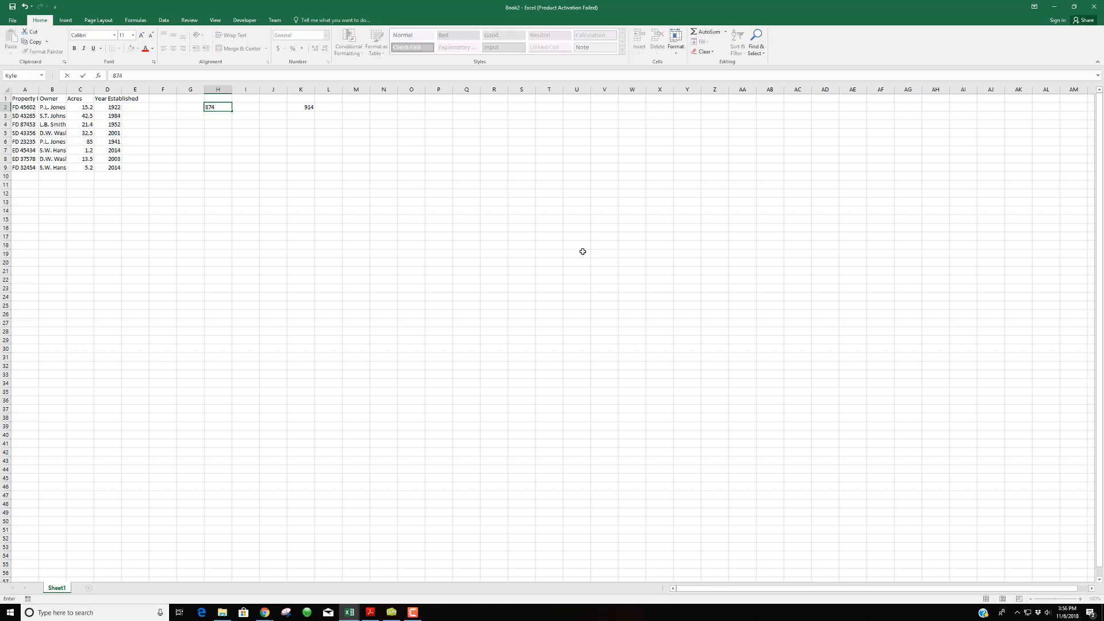
key("Return")
key("Down")
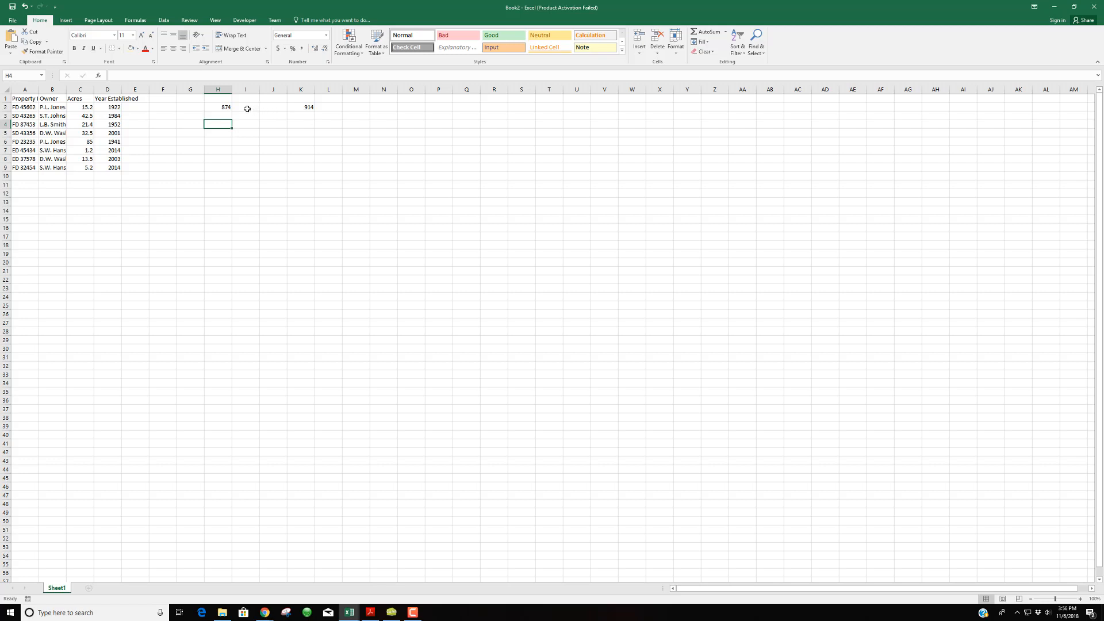
left_click(246, 108)
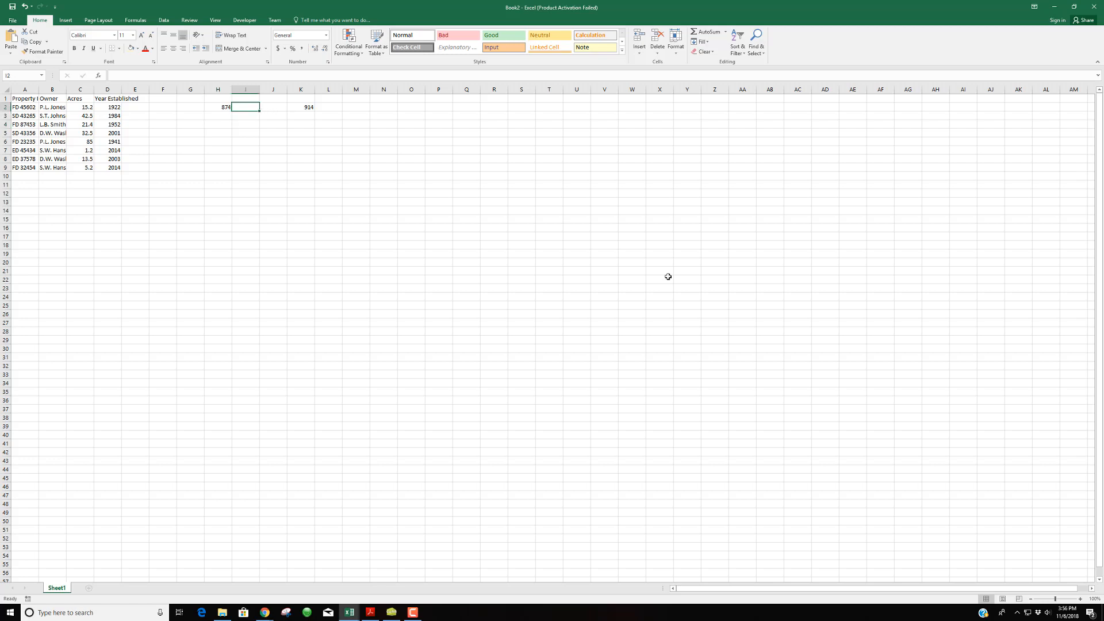
type("45")
key("Tab")
type("6541")
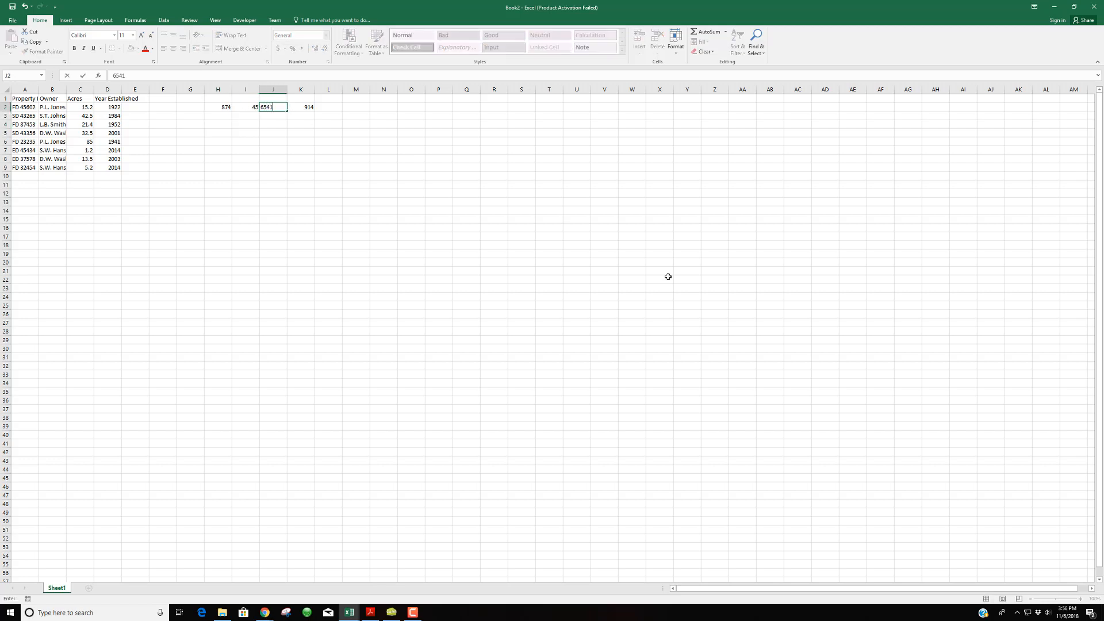
key("Return")
Enter a formula in cell H4 that adds cells H2 and I2
left_click(227, 125)
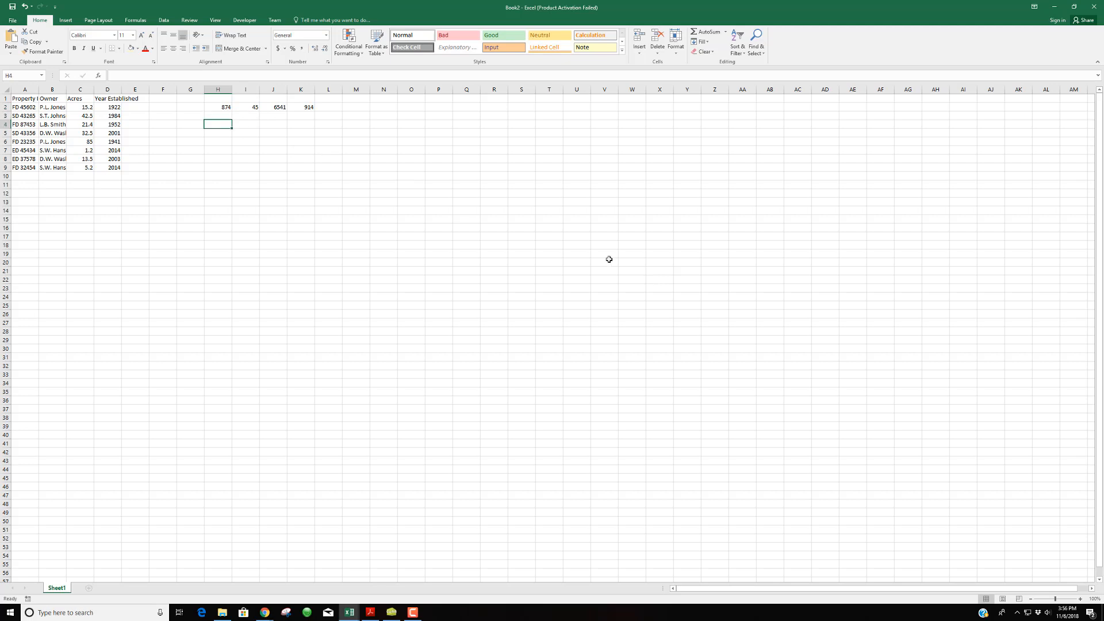
type("=")
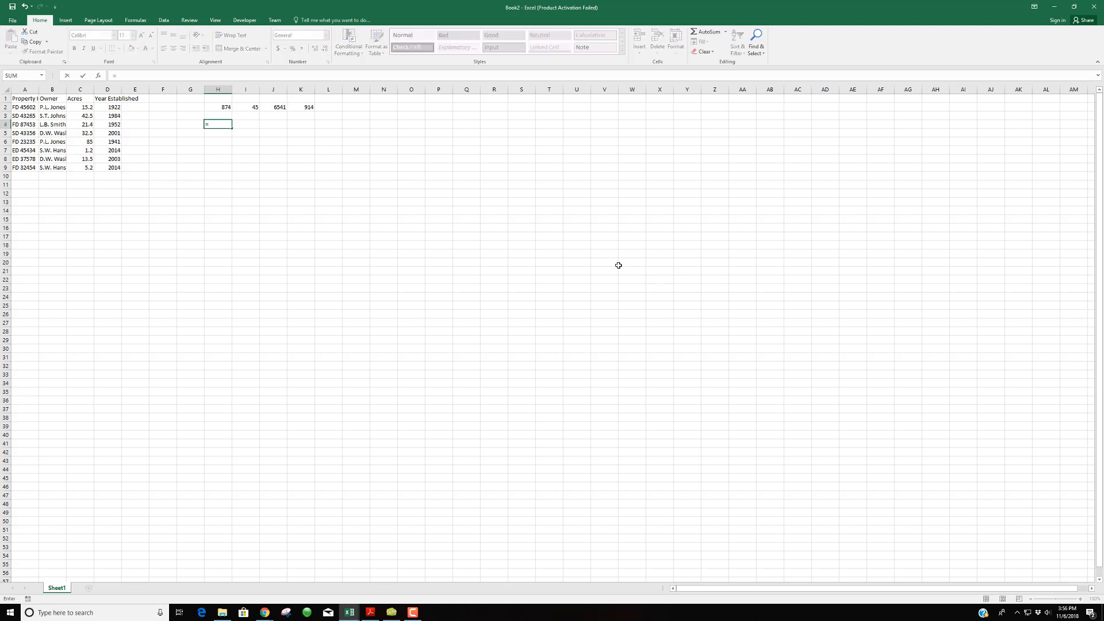
key("Escape")
key("Up")
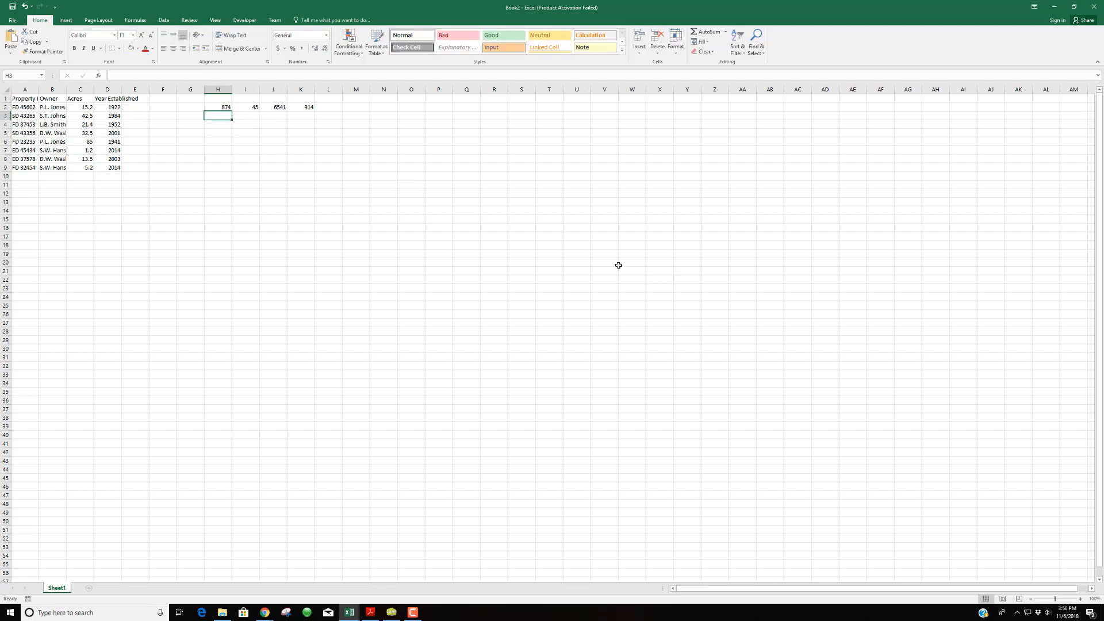
key("Down")
type("=")
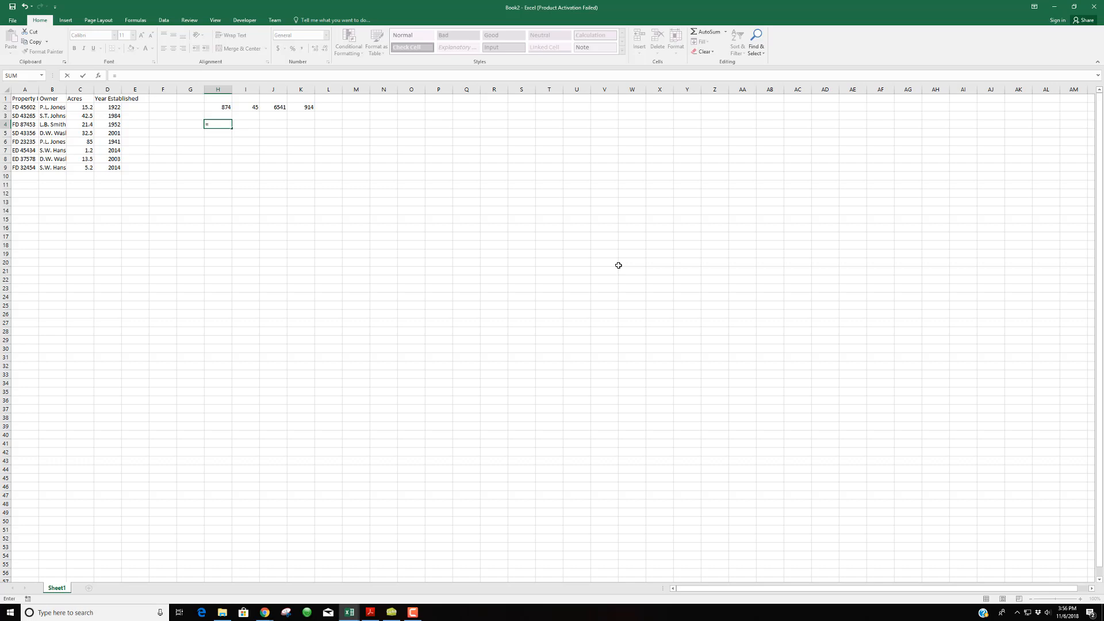
key("Up")
key("Up")
key("Right")
key("Right")
key("Up")
key("Up")
key("Left")
key("Return")
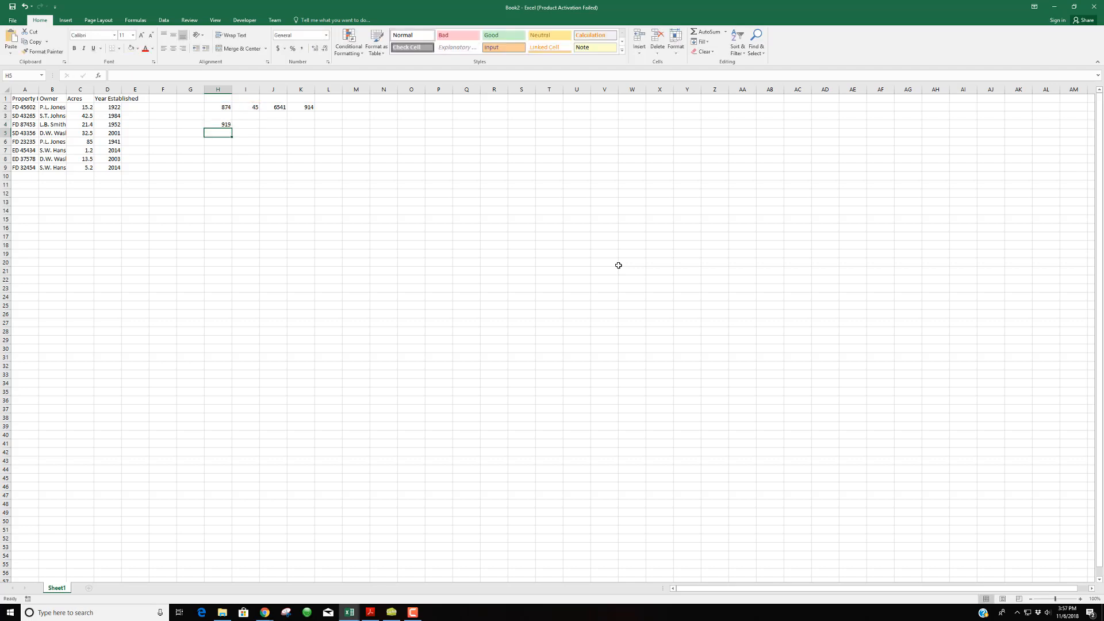
Enter a formula in cell H5 that subtracts cell K2 from cell J2
type("=")
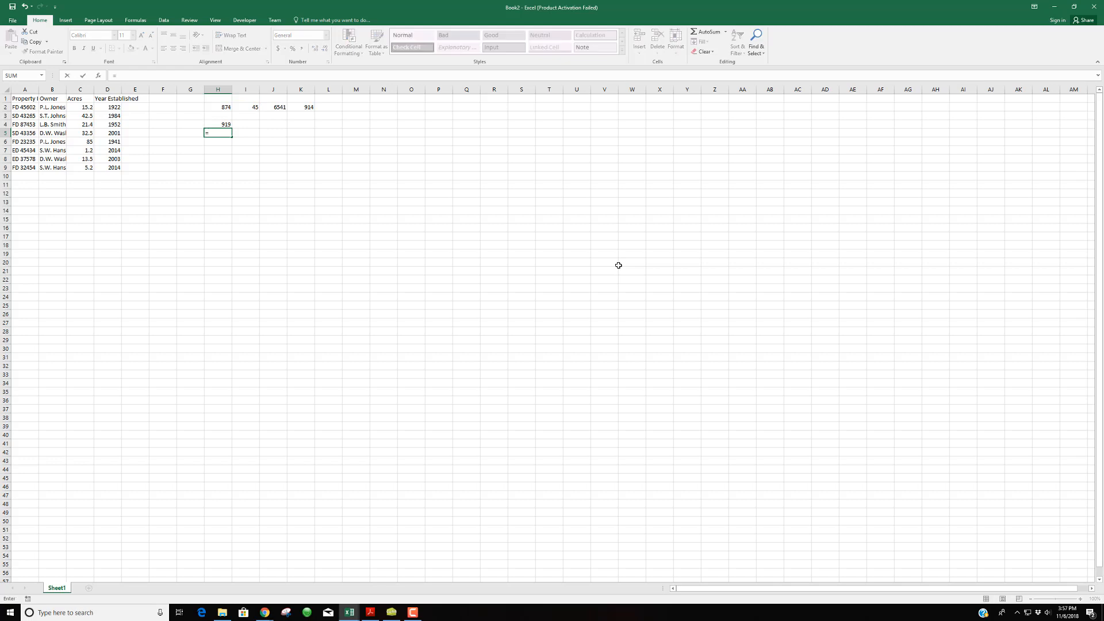
key("Right")
key("Right")
key("Up")
key("Up")
key("Up")
type("-")
key("Left")
key("Right")
key("Right")
key("Return")
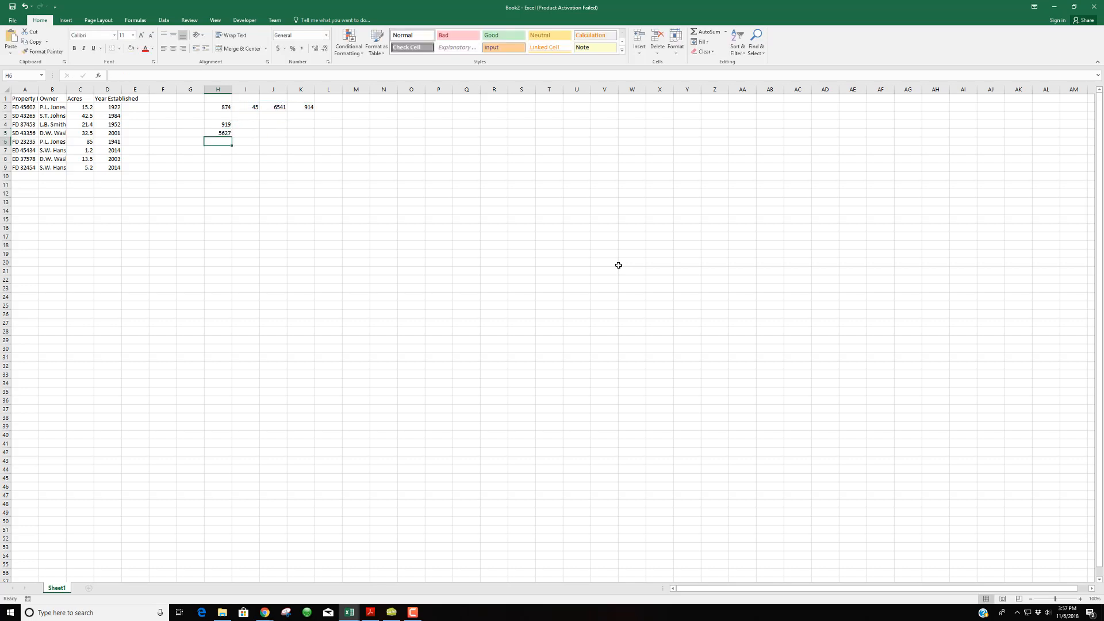
key("Up")
key("Up")
key("Up")
key("Up")
key("Down")
key("Down")
key("Down")
key("Down")
key("Down")
type("=")
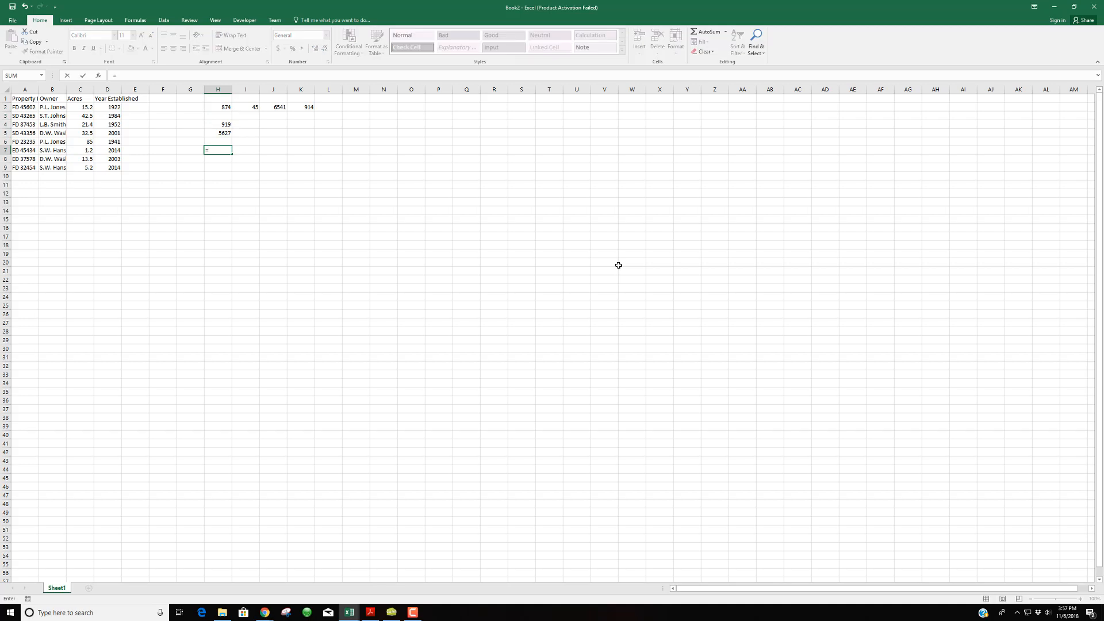
key("Escape")
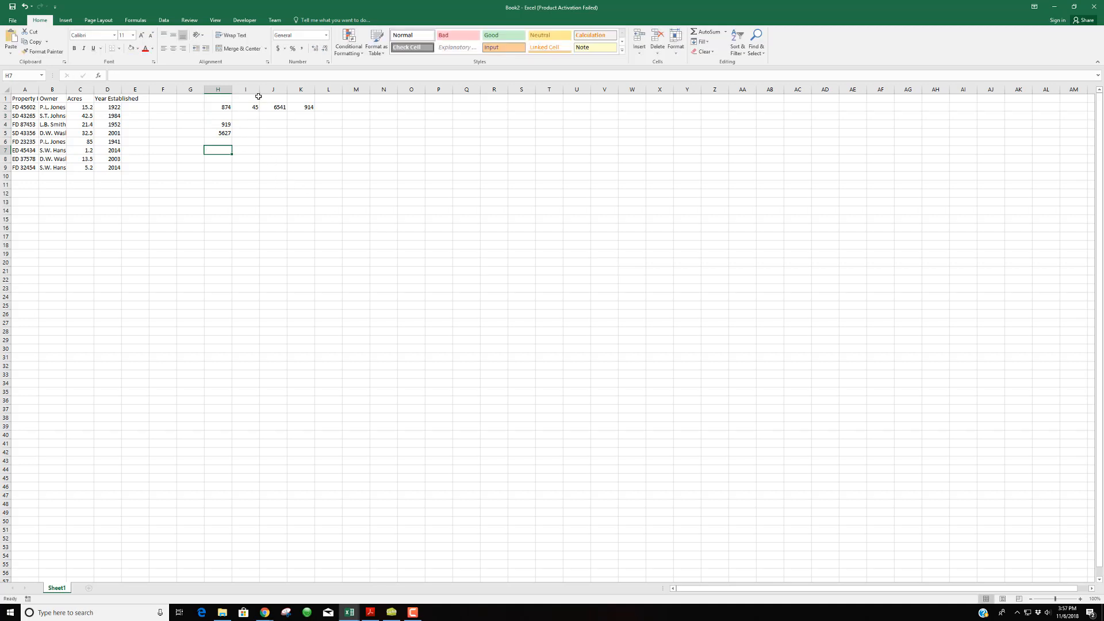
Define the name Radius for cell I2
left_click(256, 108)
left_click(36, 76)
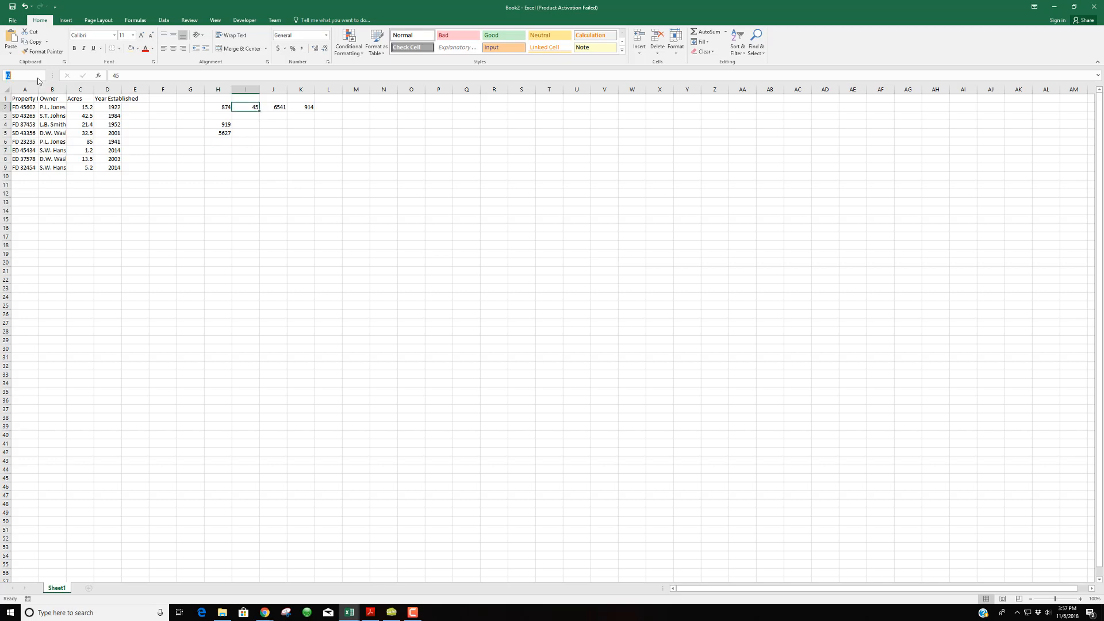
type("Radius")
left_click(275, 114)
Define the name Distance for cell J2
left_click(286, 107)
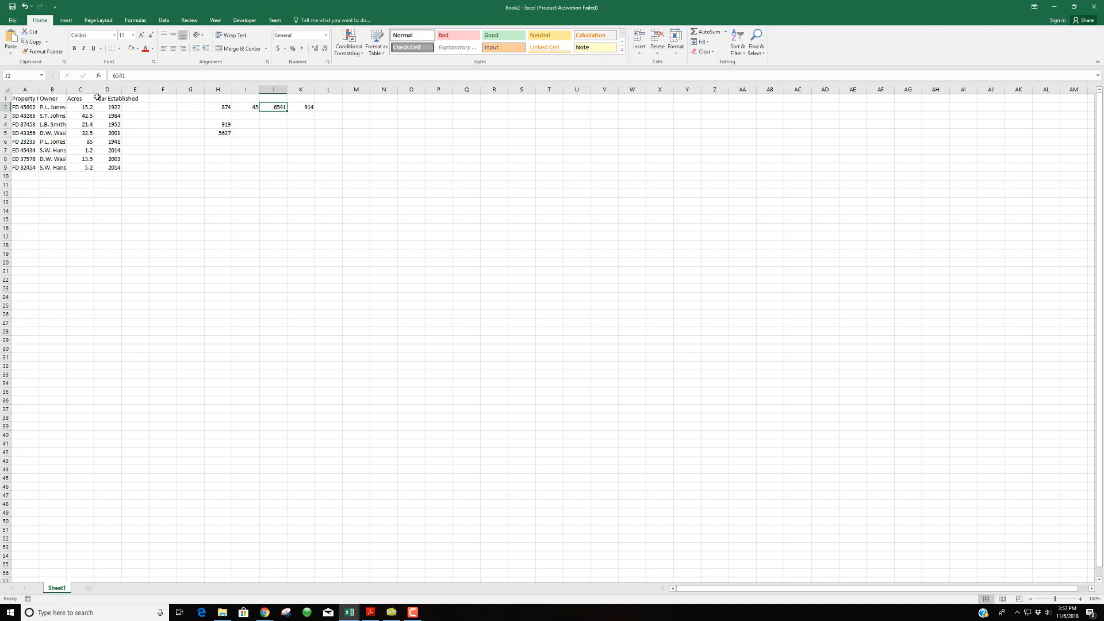
left_click(20, 75)
type("Distance")
key("Return")
Replace the formula in cell H5 with =Radius+Distance, using the named cells
left_click(224, 133)
type("=")
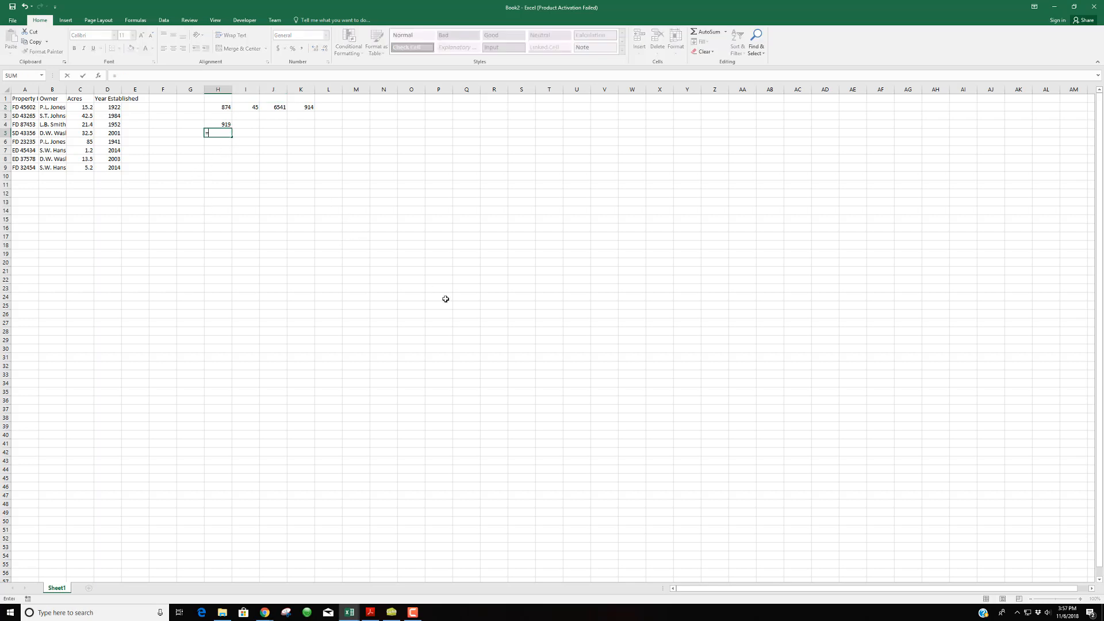
type("Rad")
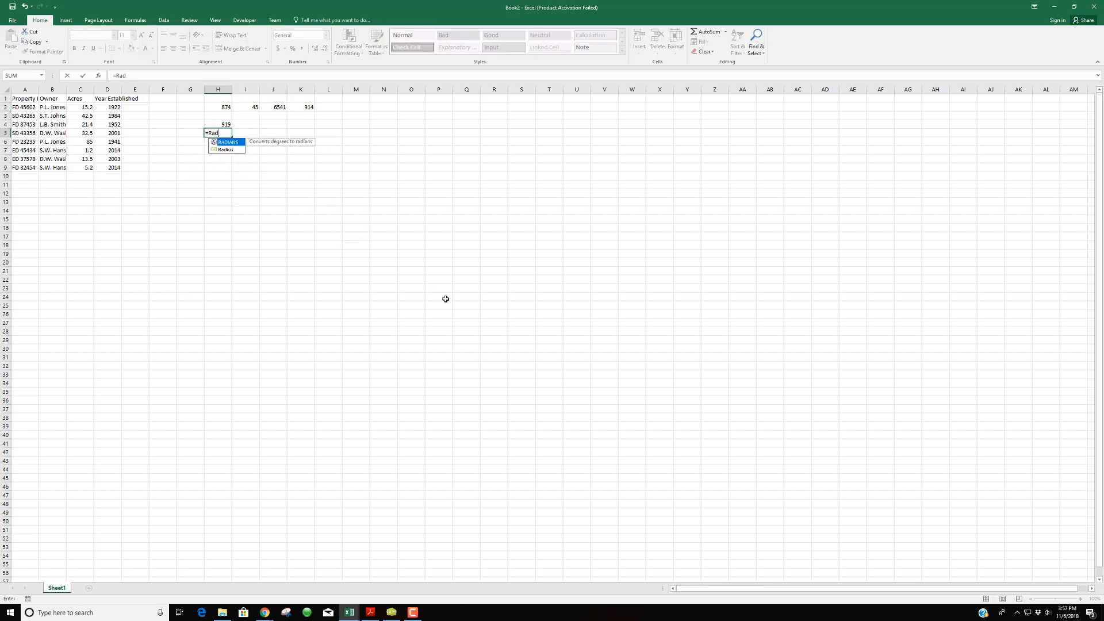
type("i")
key("Down")
key("Tab")
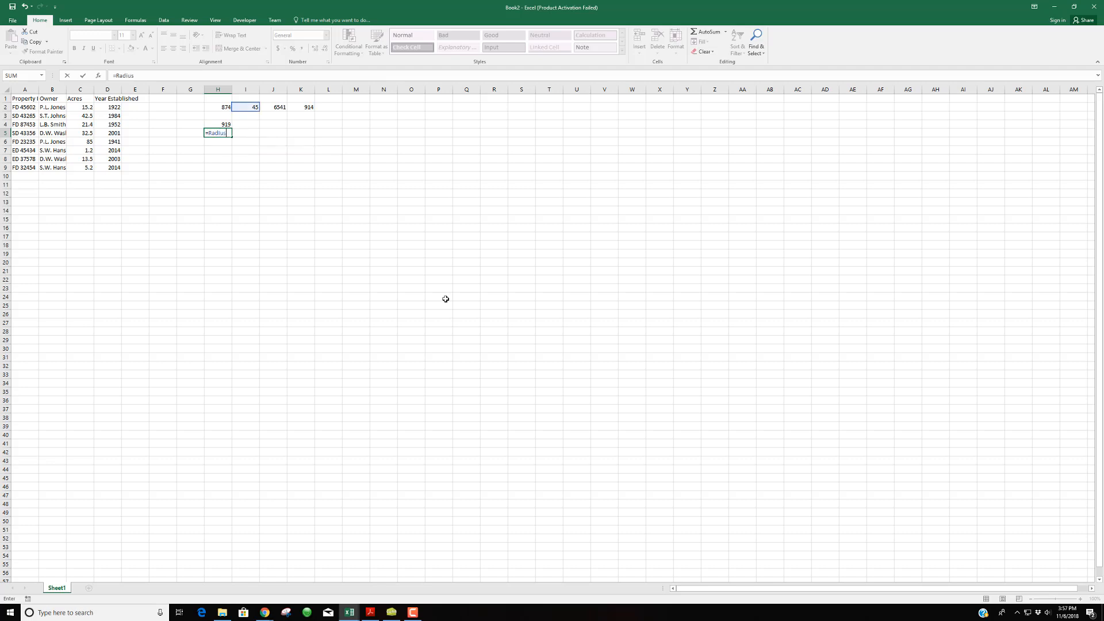
type("+Dista")
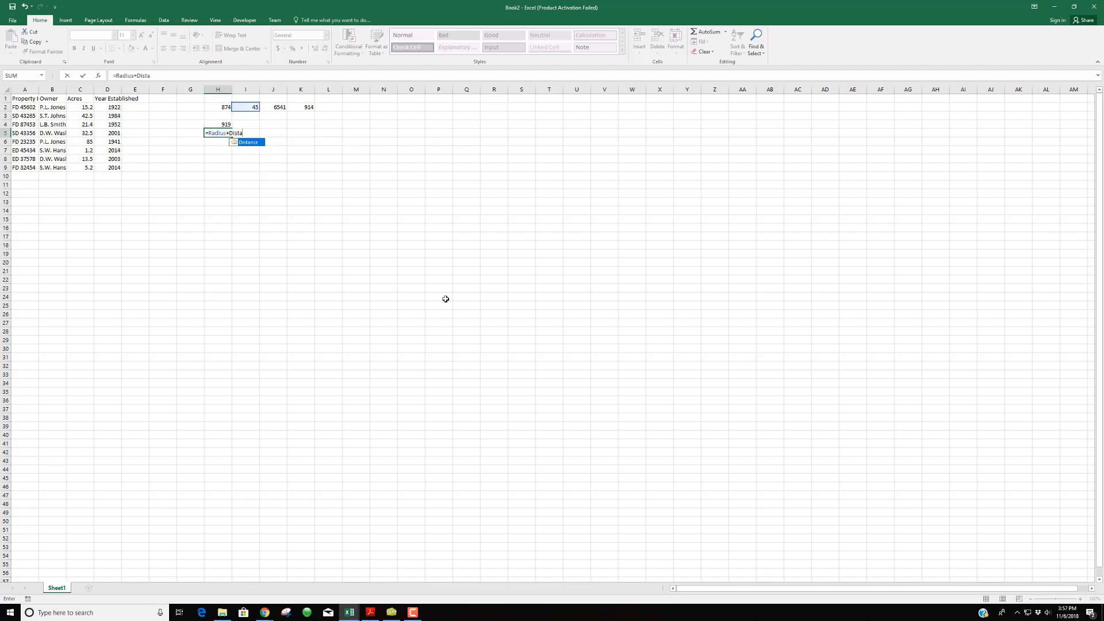
key("Return")
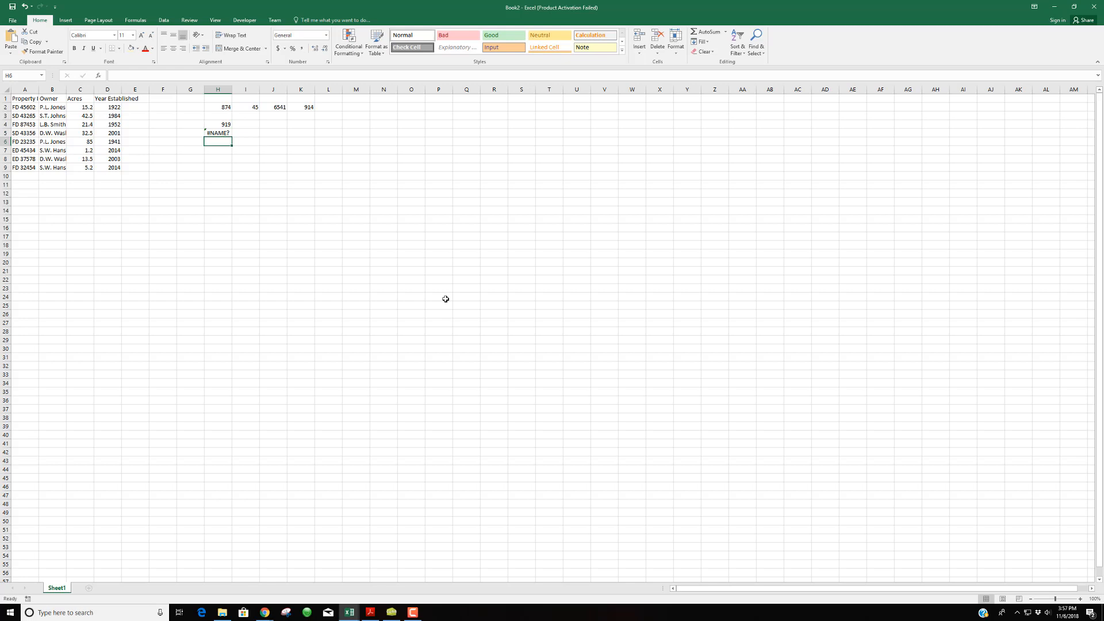
key("Up")
left_click(163, 78)
type("nce")
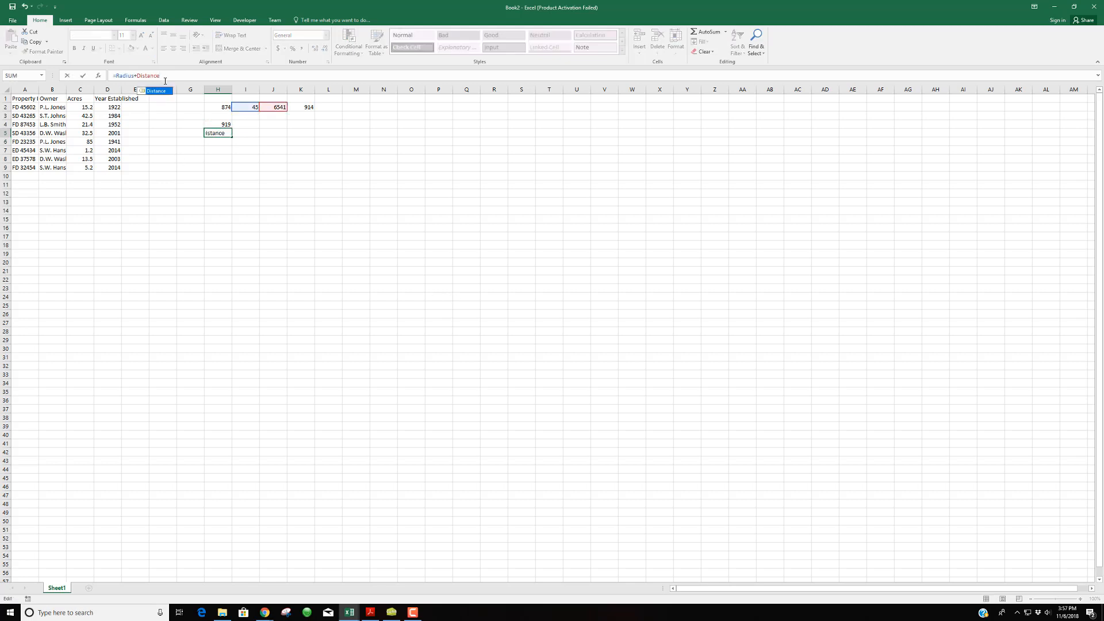
key("Return")
key("Up")
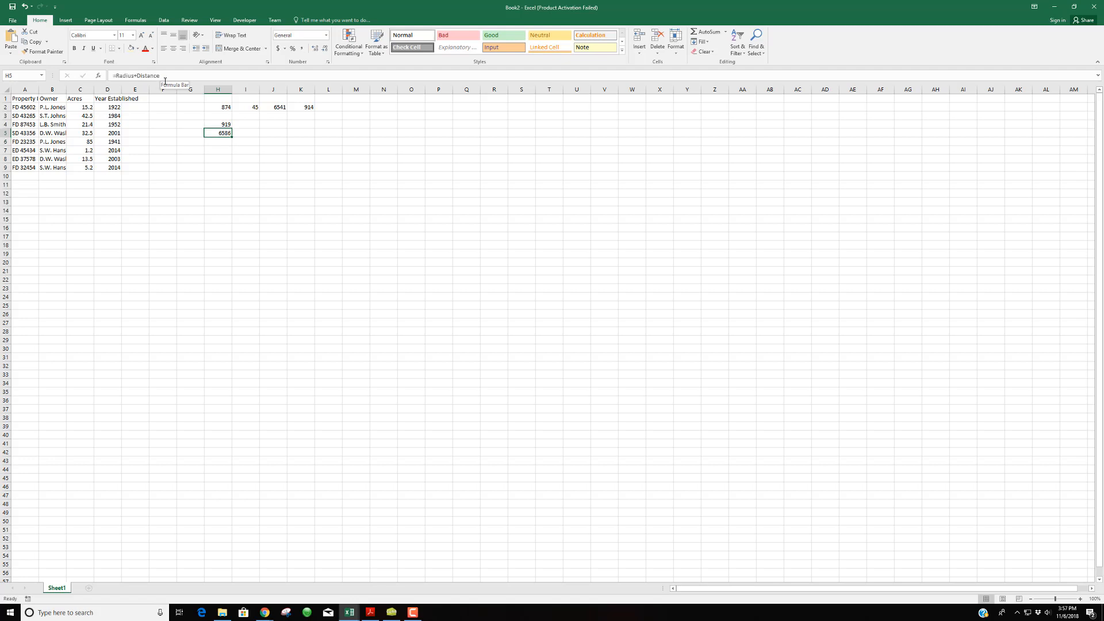
Try filling H7:K7 with a formula that divides the named cell H2 by 2, and clear the range
left_click(229, 148)
left_click(222, 134)
left_click(225, 149)
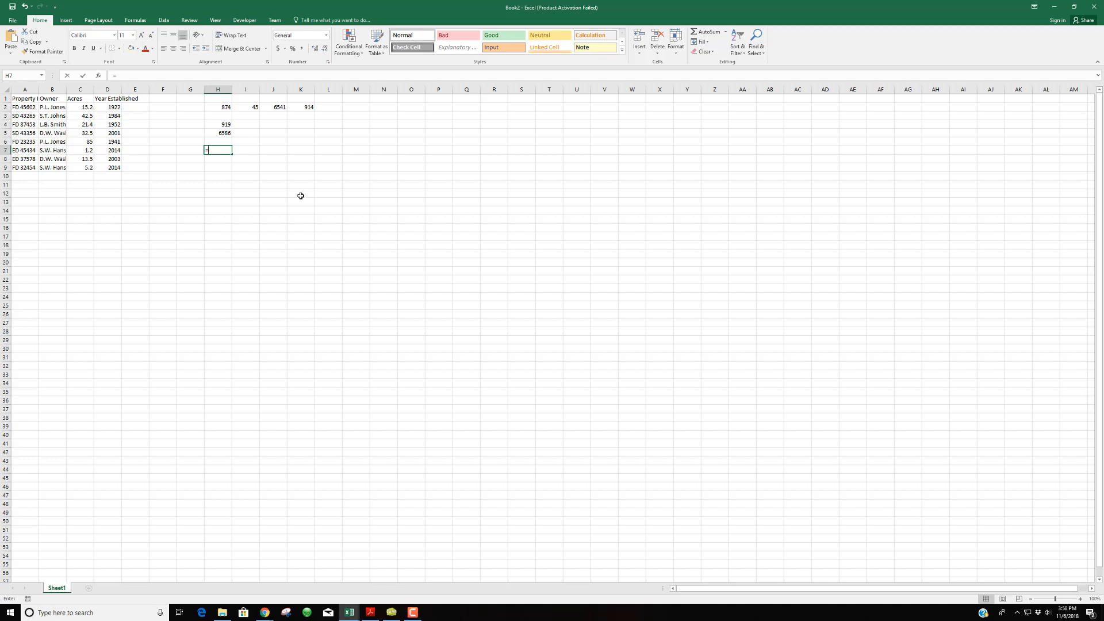
left_click(223, 107)
type("/")
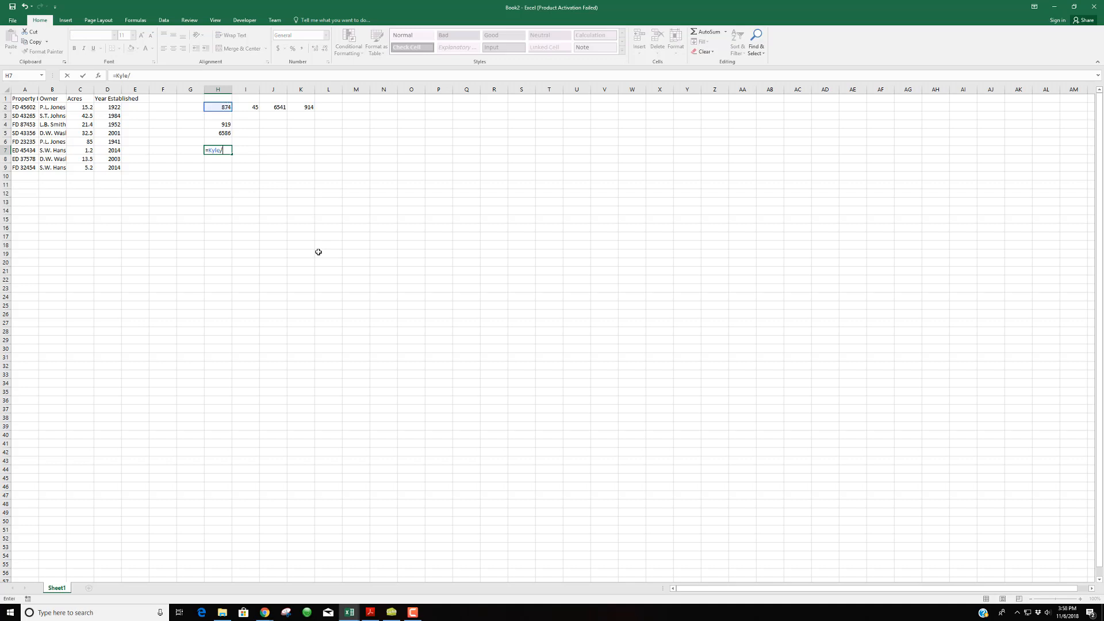
type("2")
key("ctrl+Return")
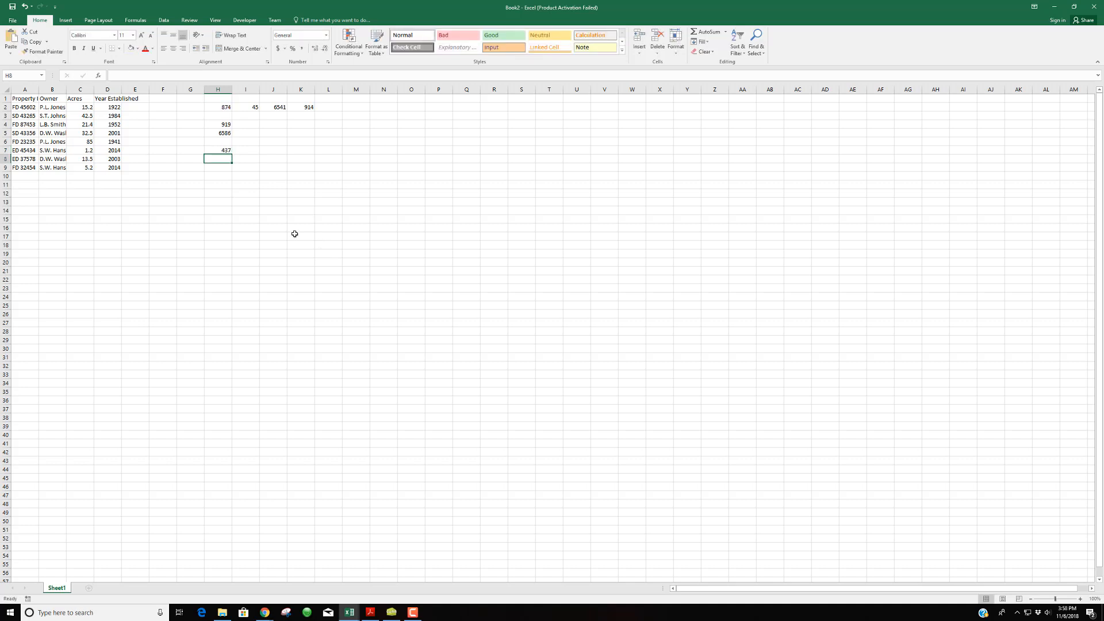
left_click_drag(231, 152, 309, 154)
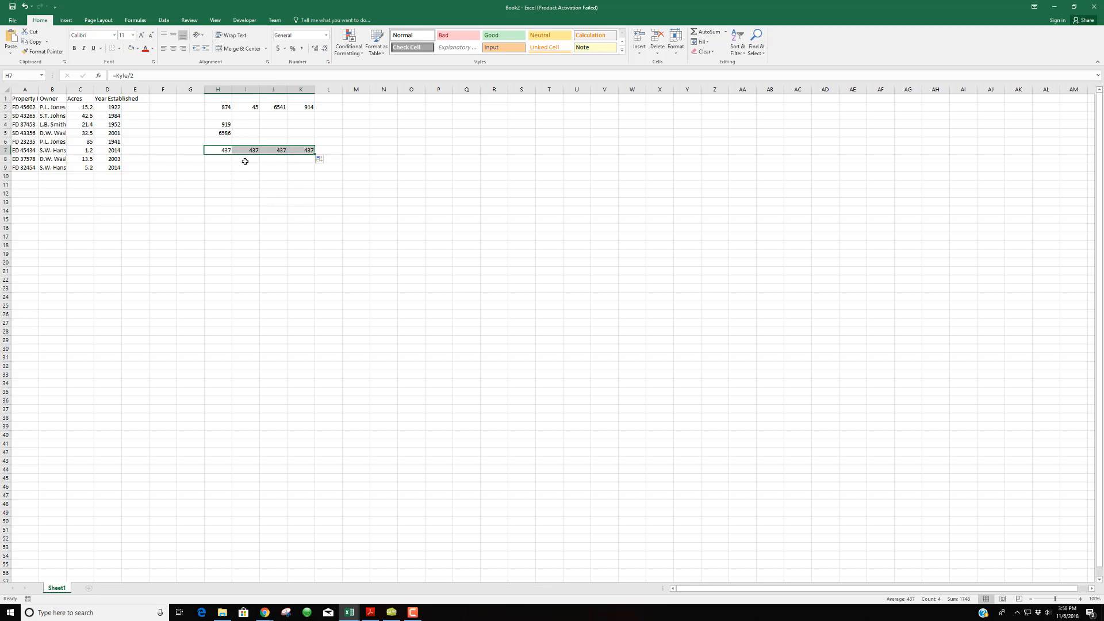
key("Delete")
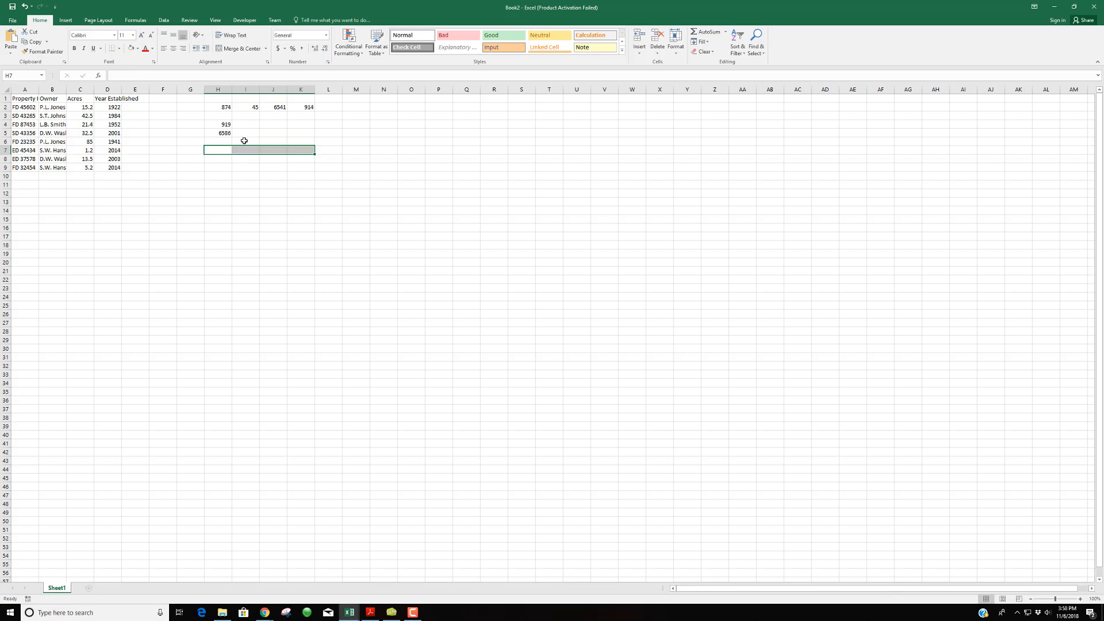
left_click(244, 141)
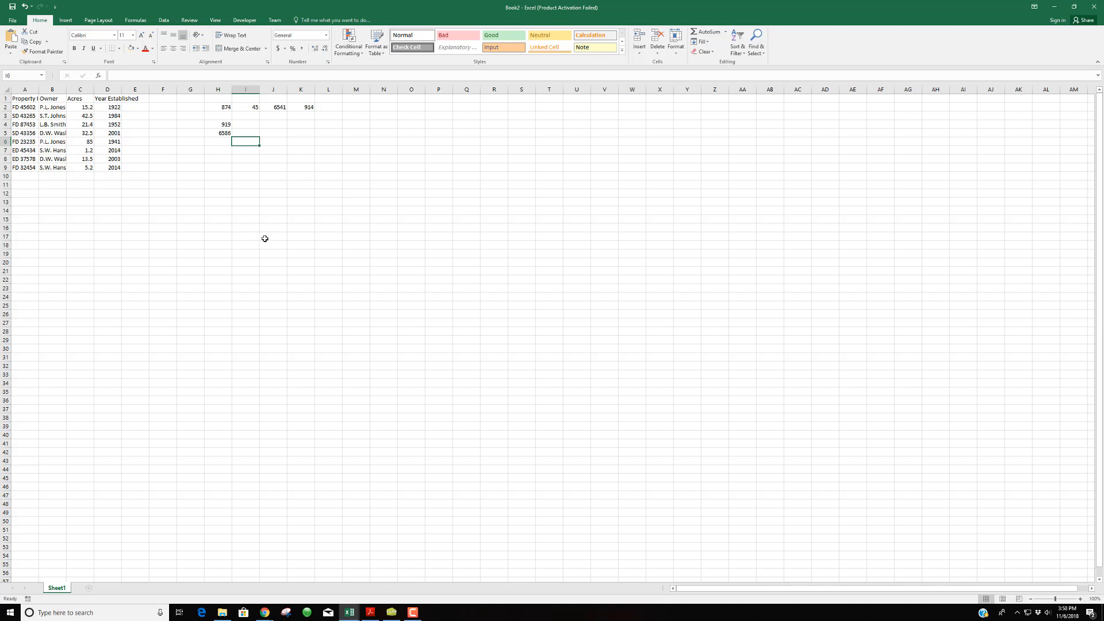
type("=")
key("Up")
key("Up")
key("Up")
key("Up")
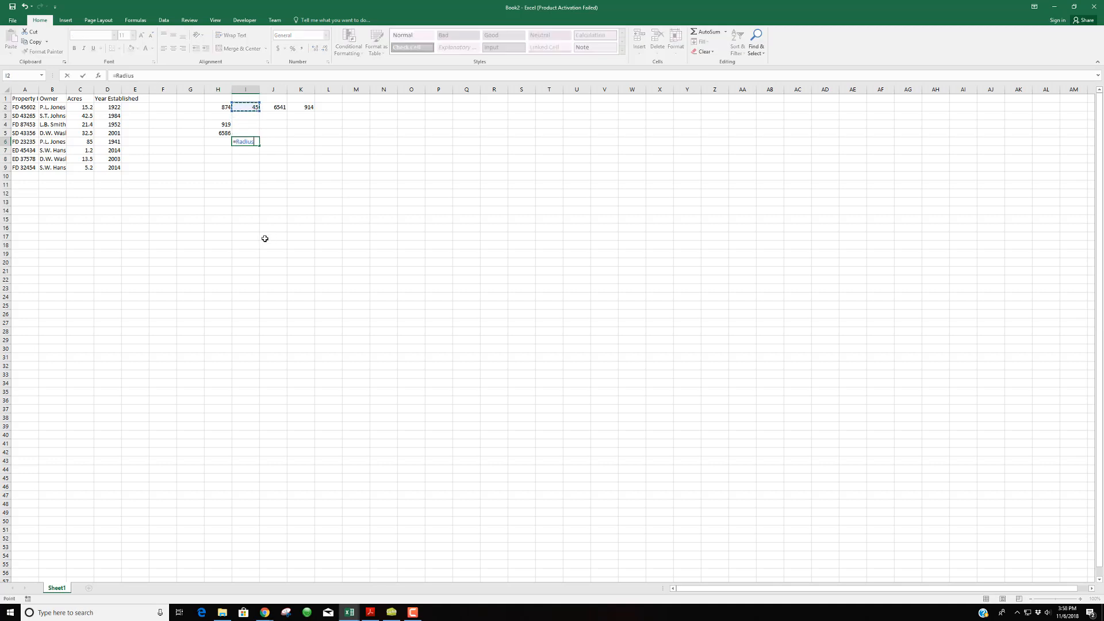
key("Escape")
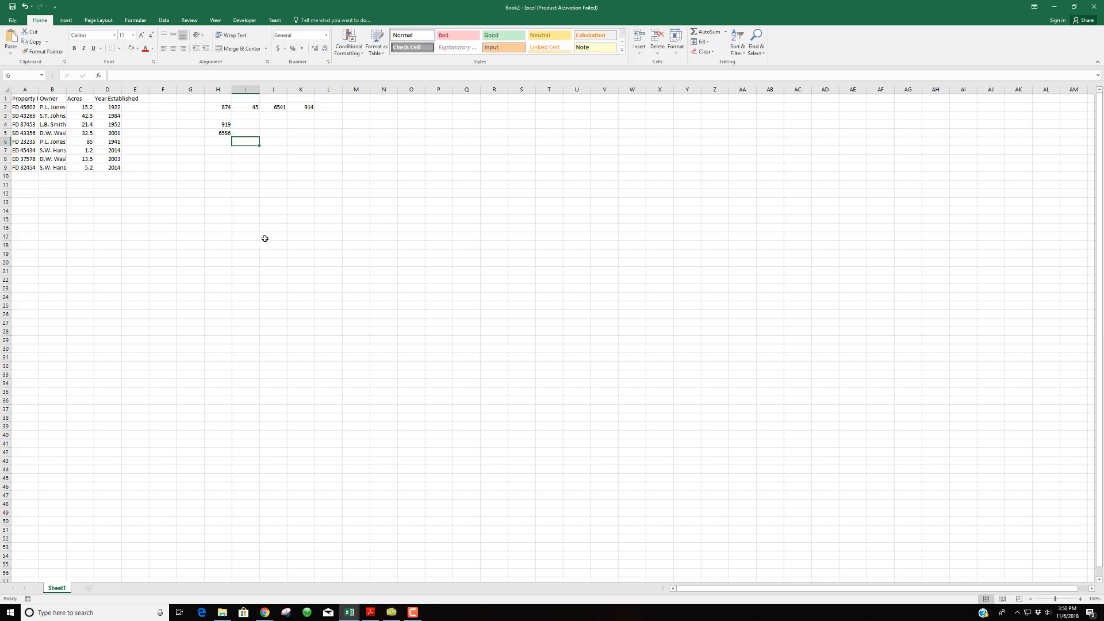
Enter the formula =D2/2 in cell E2, beside the first Year Established value
key("Left")
key("Left")
key("Left")
key("Left")
key("Up")
key("Up")
key("Up")
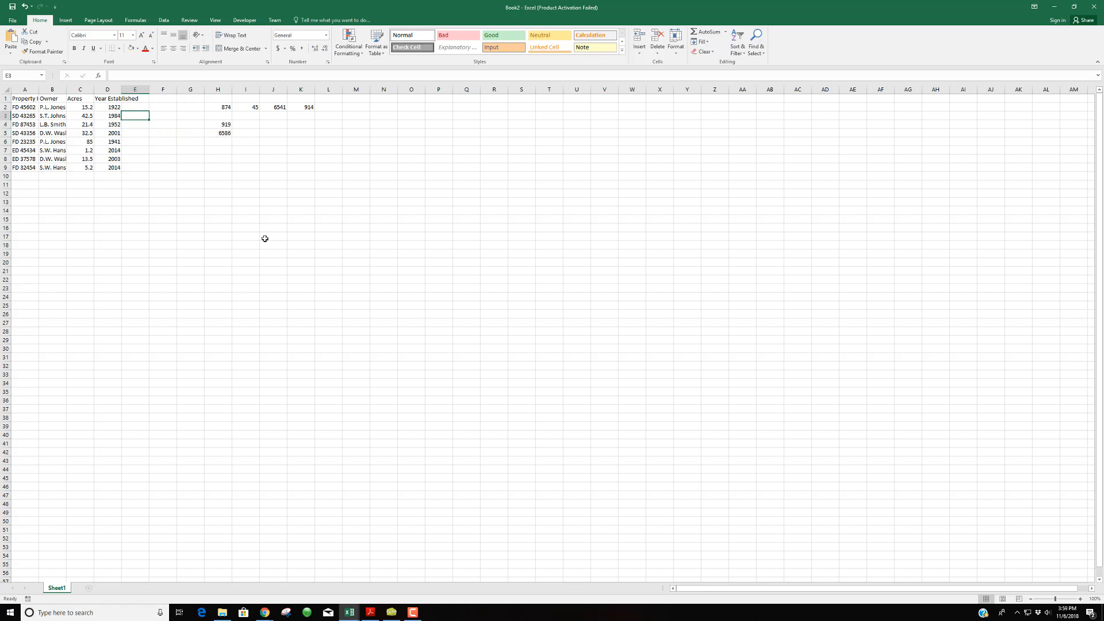
key("Up")
type("=")
key("Left")
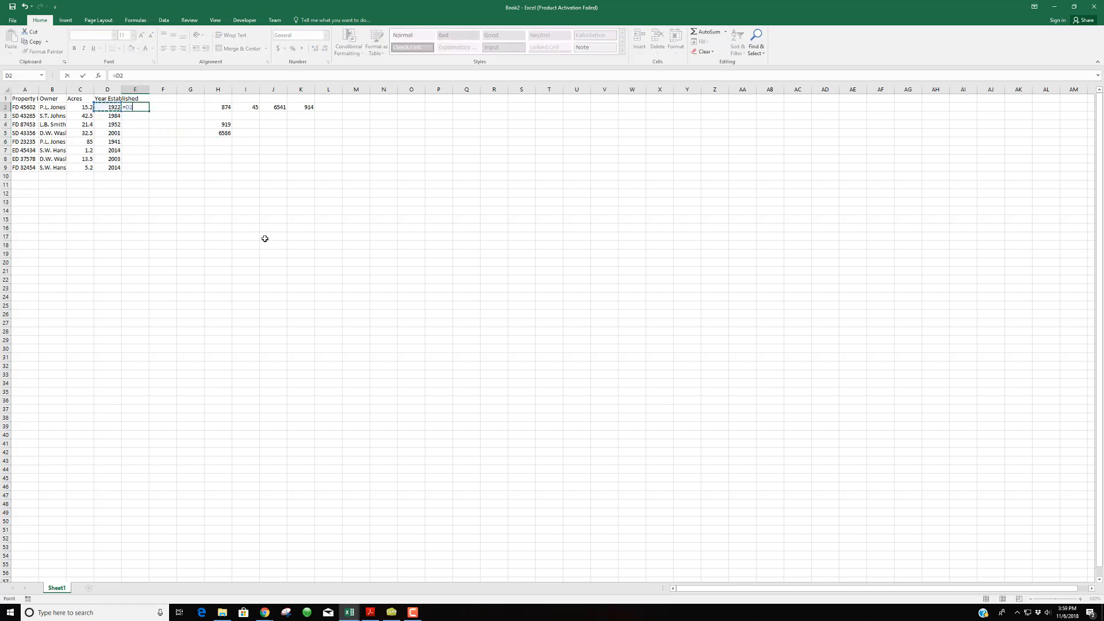
type("/2")
key("Return")
Fill the formula in cell E2 down through cell E9
left_click(144, 109)
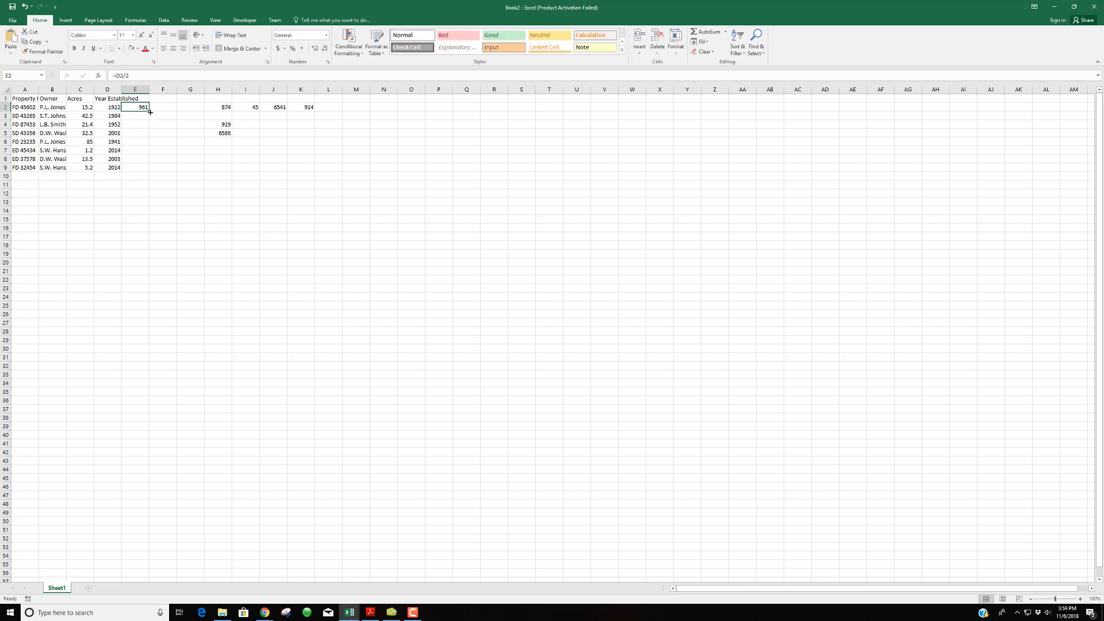
left_click_drag(149, 112, 149, 157)
left_click_drag(149, 165, 150, 173)
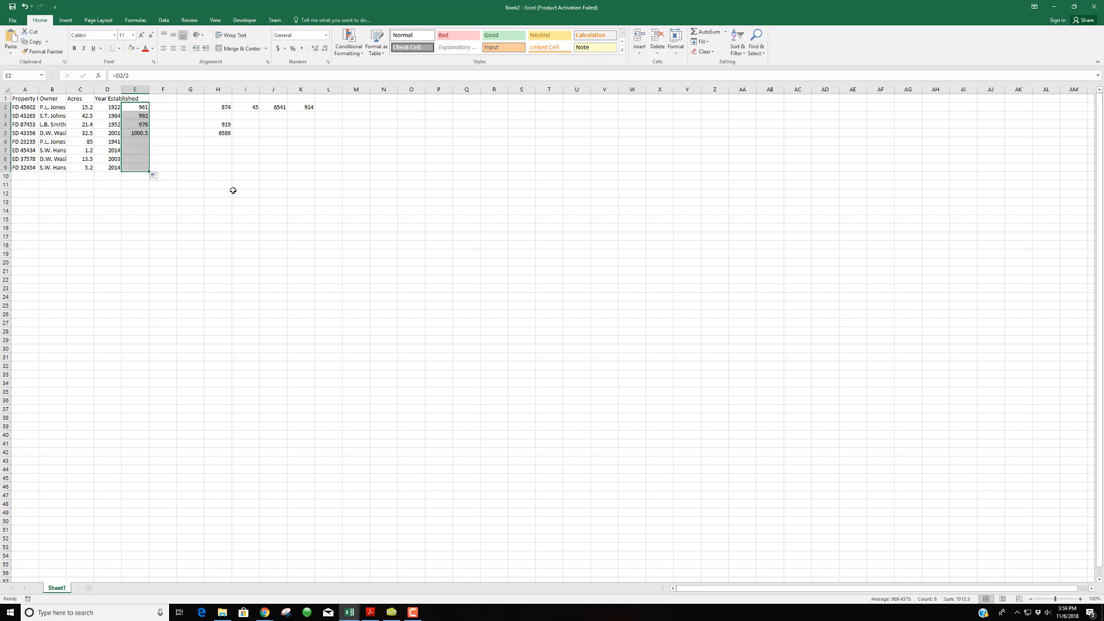
Examine the filled formulas in cells E3 to E6 to see which cell each one references
left_click(141, 116)
double_click(141, 115)
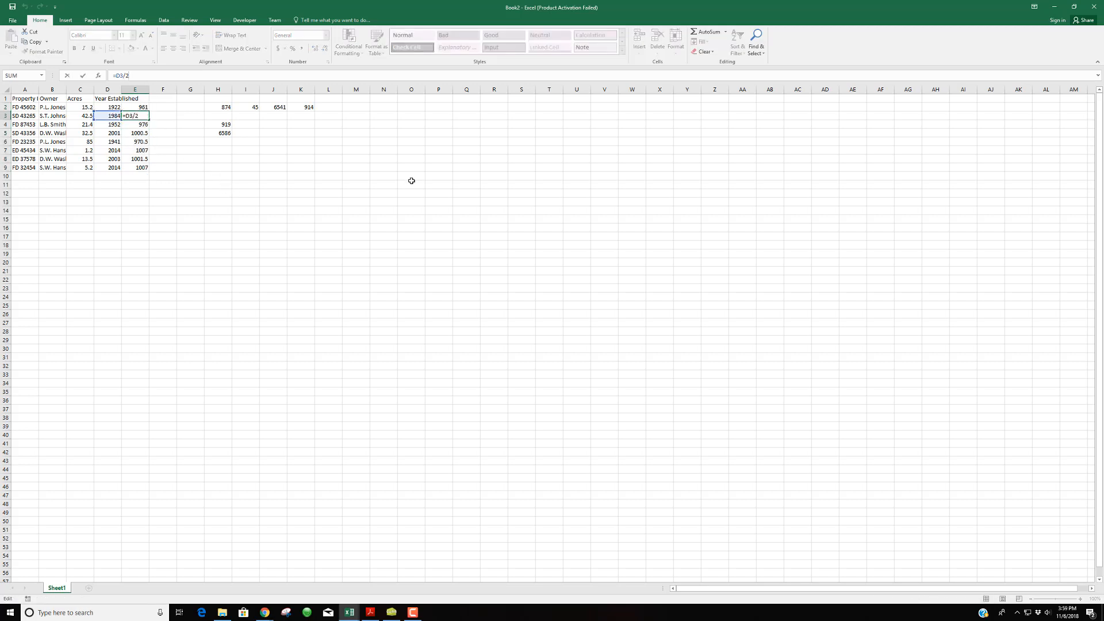
key("Return")
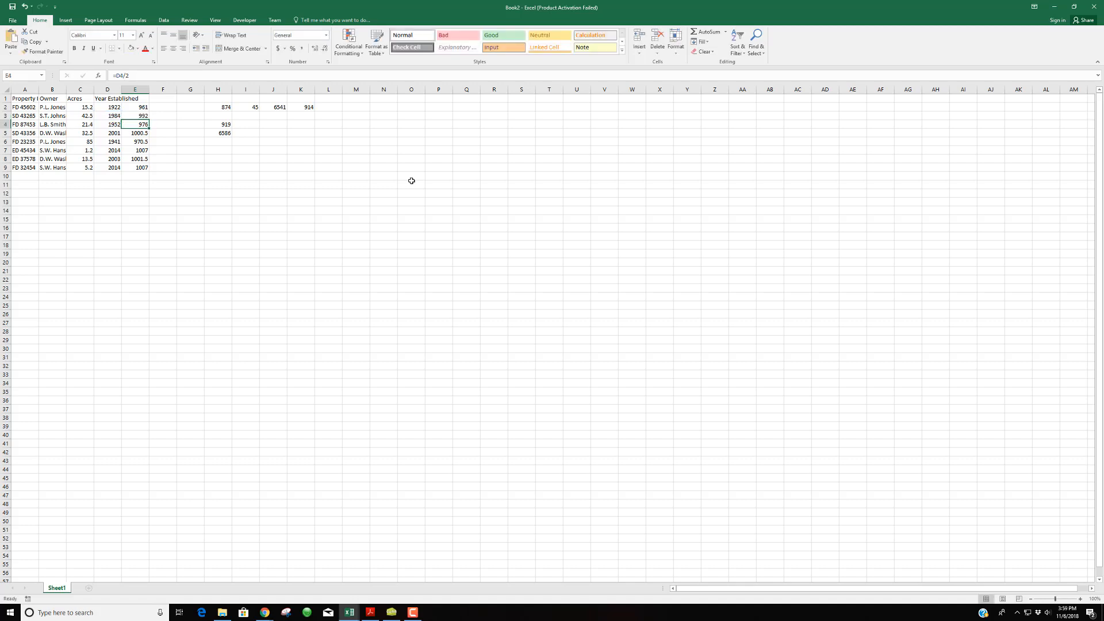
double_click(141, 125)
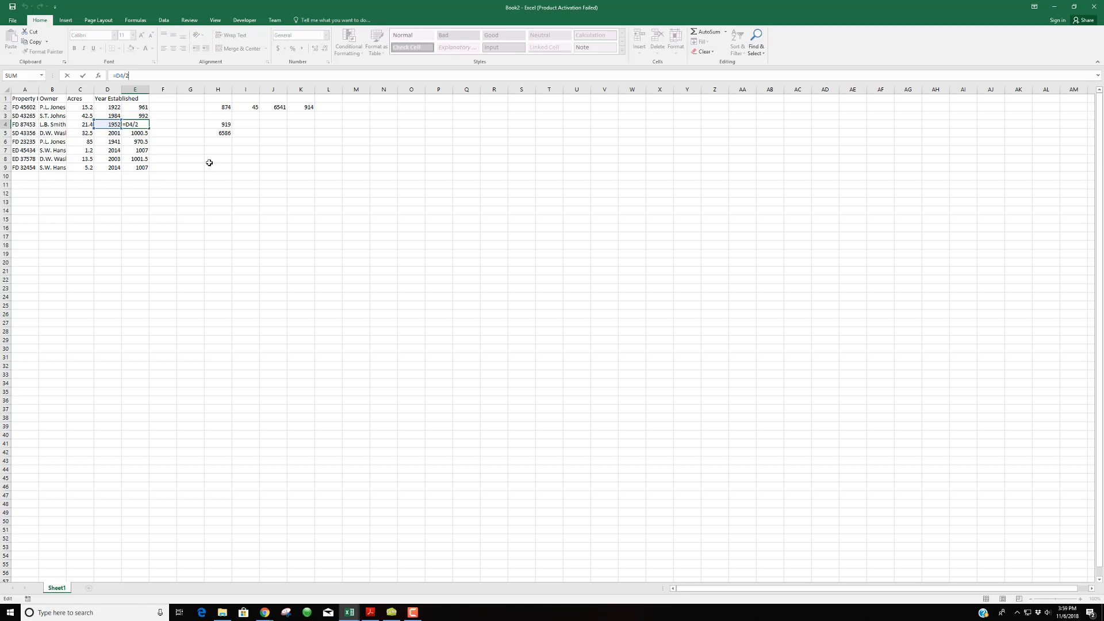
key("Return")
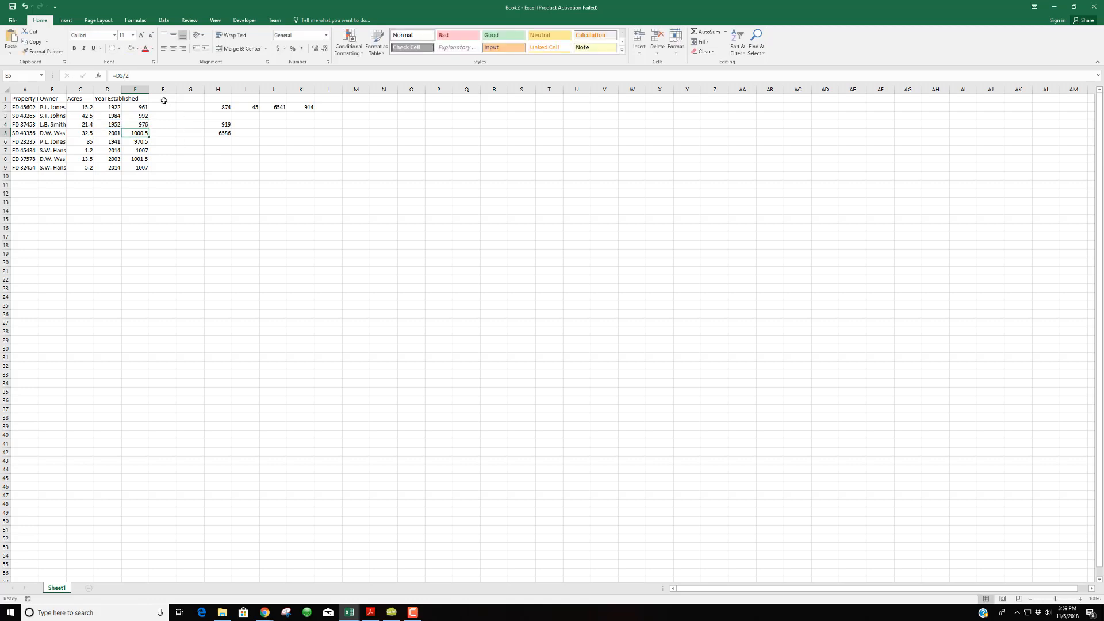
key("F2")
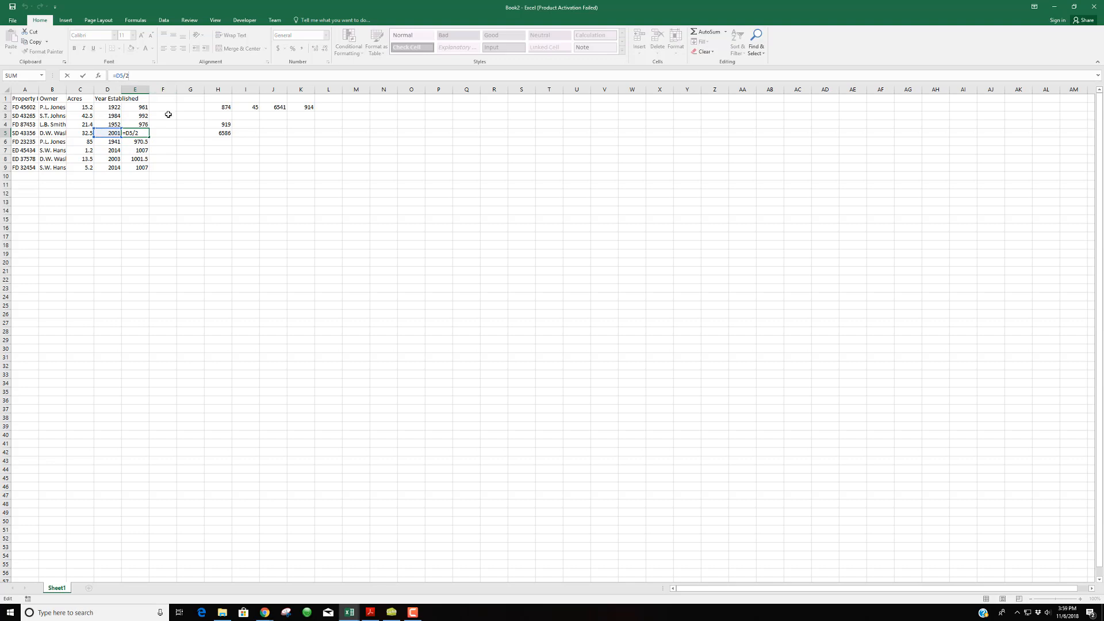
key("Return")
key("F2")
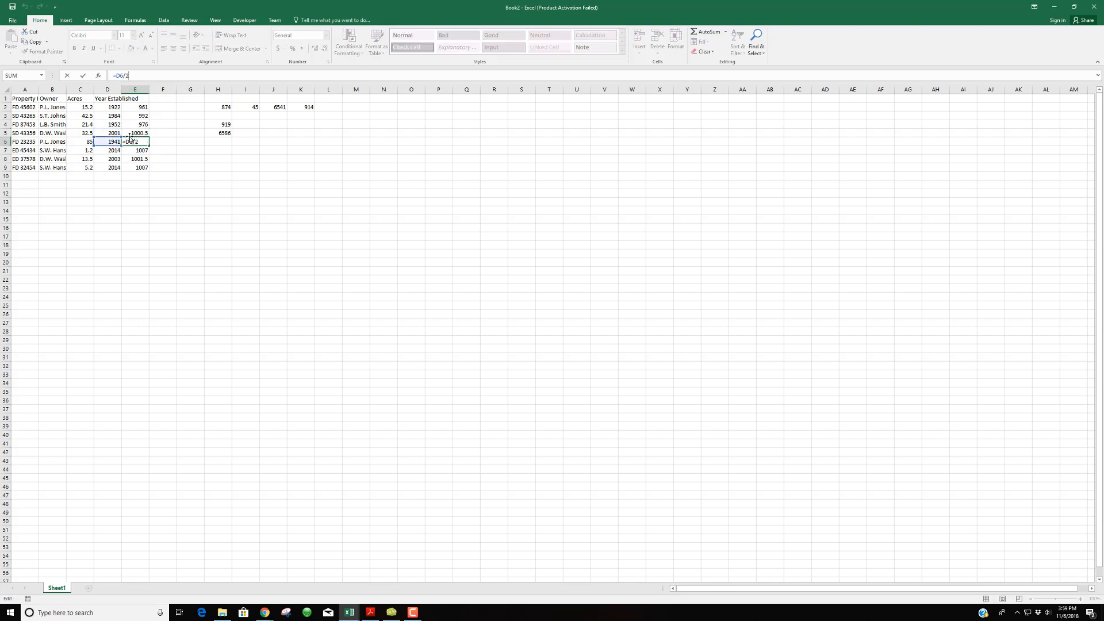
key("Return")
left_click(183, 167)
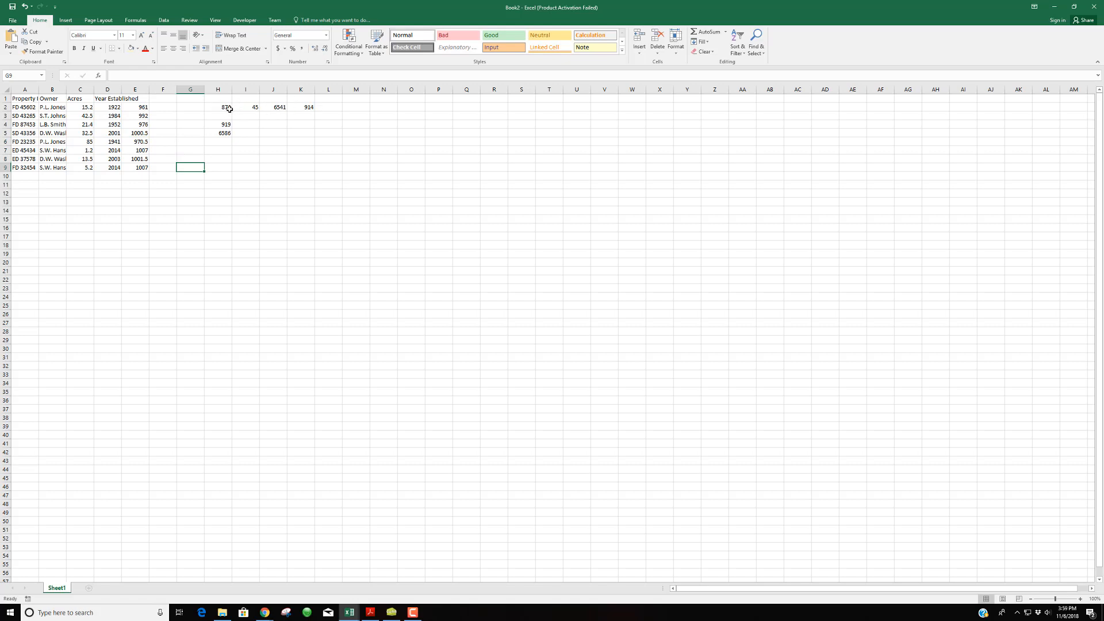
Enter a formula in cell H7 that divides the named cell H2 by 2
left_click(226, 148)
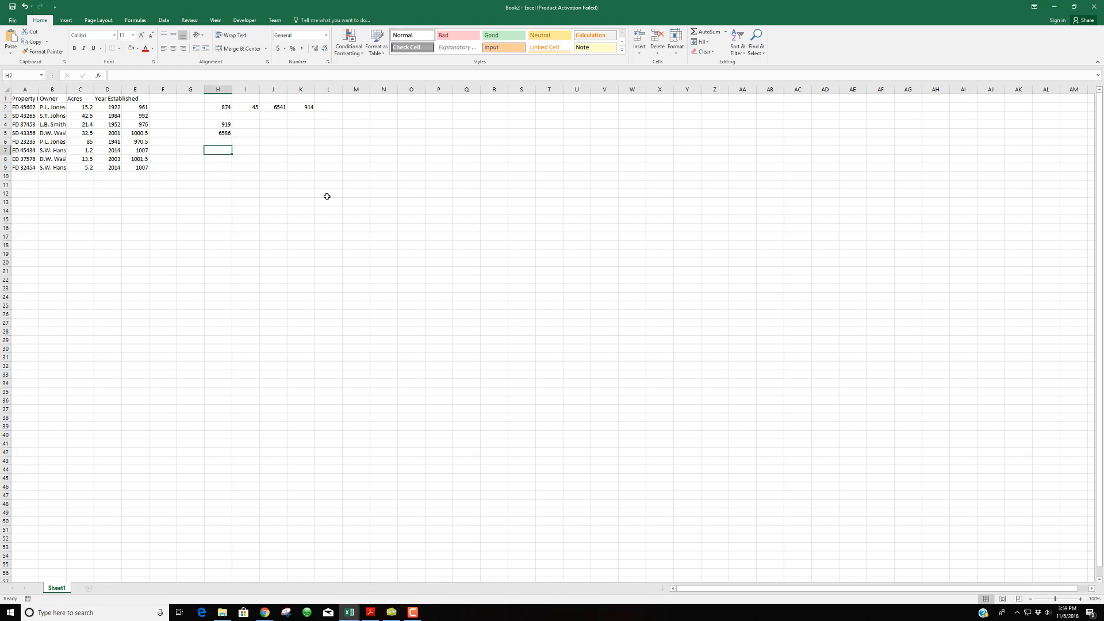
type("=")
key("Up")
key("Up")
key("Up")
key("Up")
key("Up")
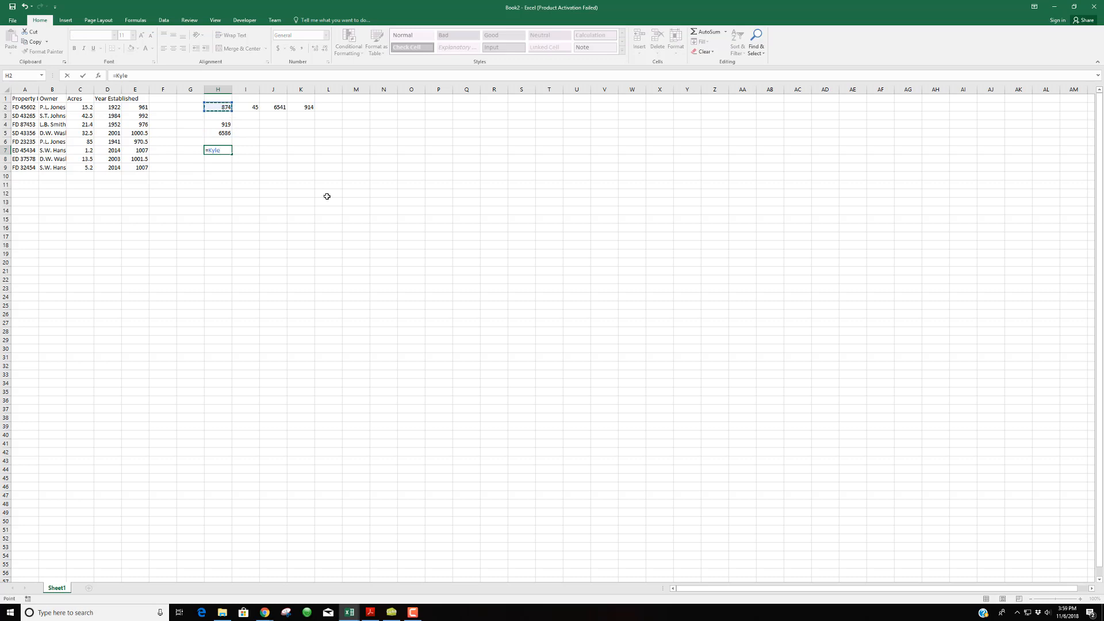
key("Return")
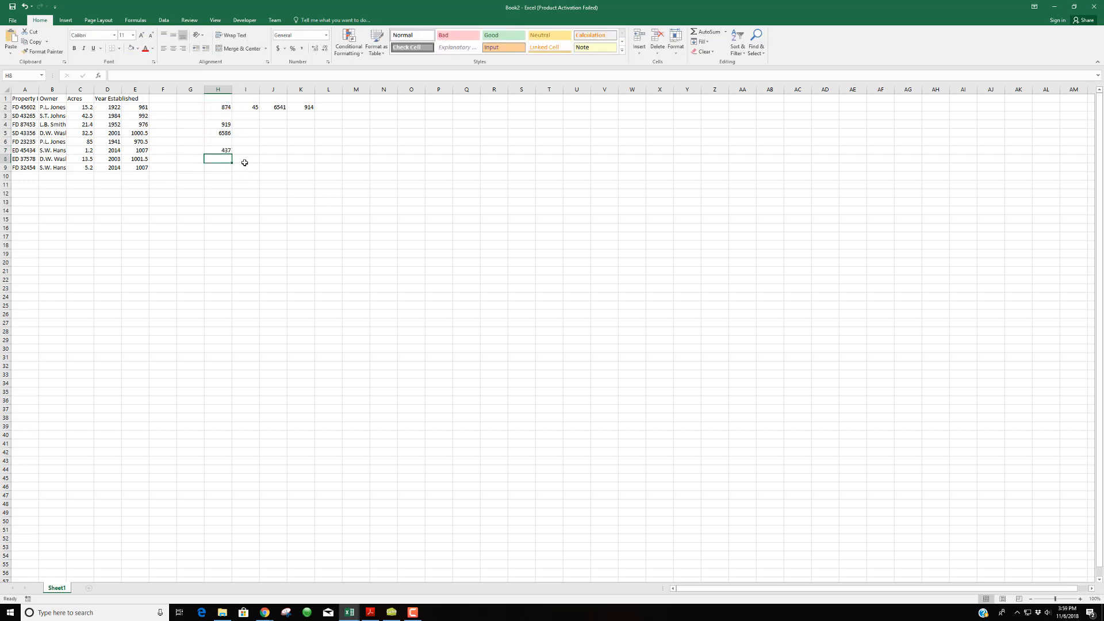
Fill the H7 formula across to cell K7 and check the reference in each copy
left_click(224, 150)
left_click_drag(232, 154, 299, 163)
left_click(247, 150)
left_click(267, 151)
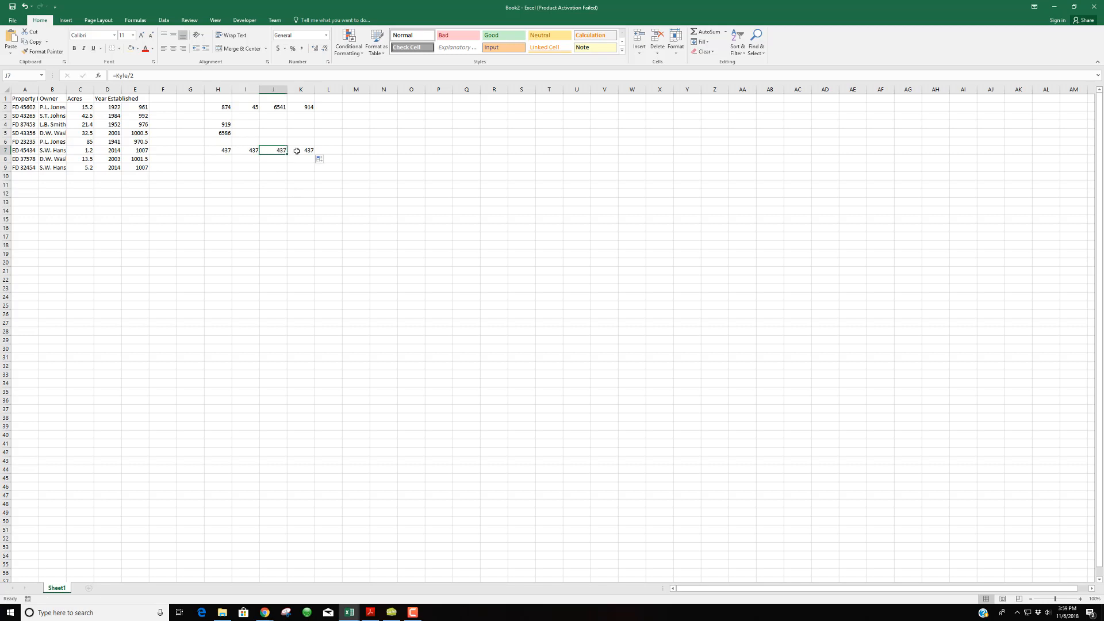
left_click(292, 150)
left_click(277, 151)
left_click(254, 150)
left_click(229, 151)
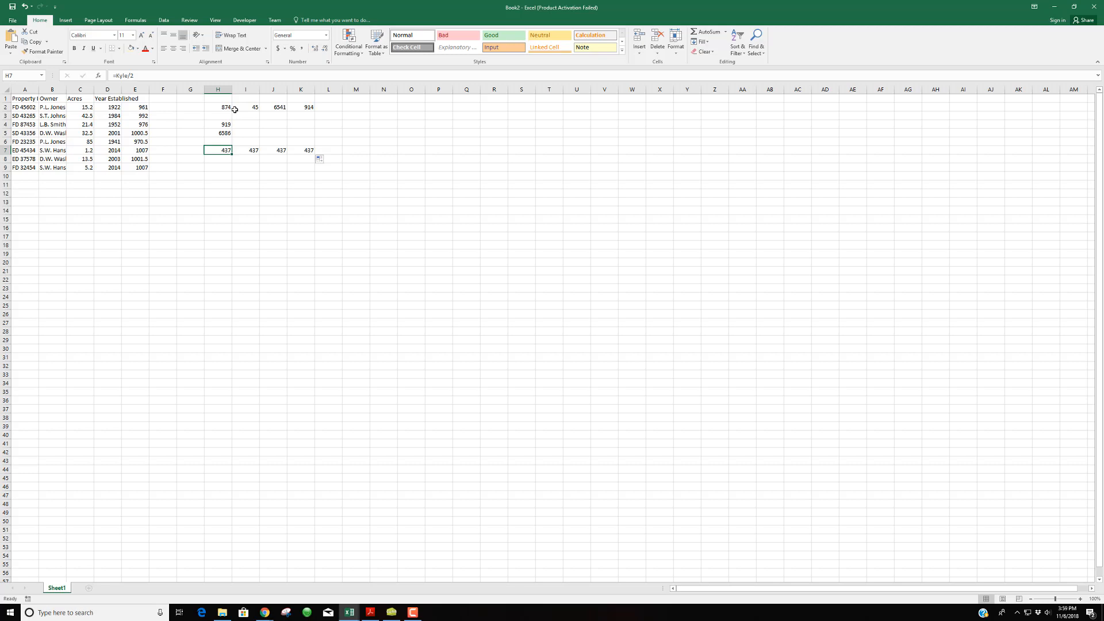
Clear the formulas from cells E2 through E9
left_click(140, 108)
left_click_drag(140, 122, 138, 170)
key("Delete")
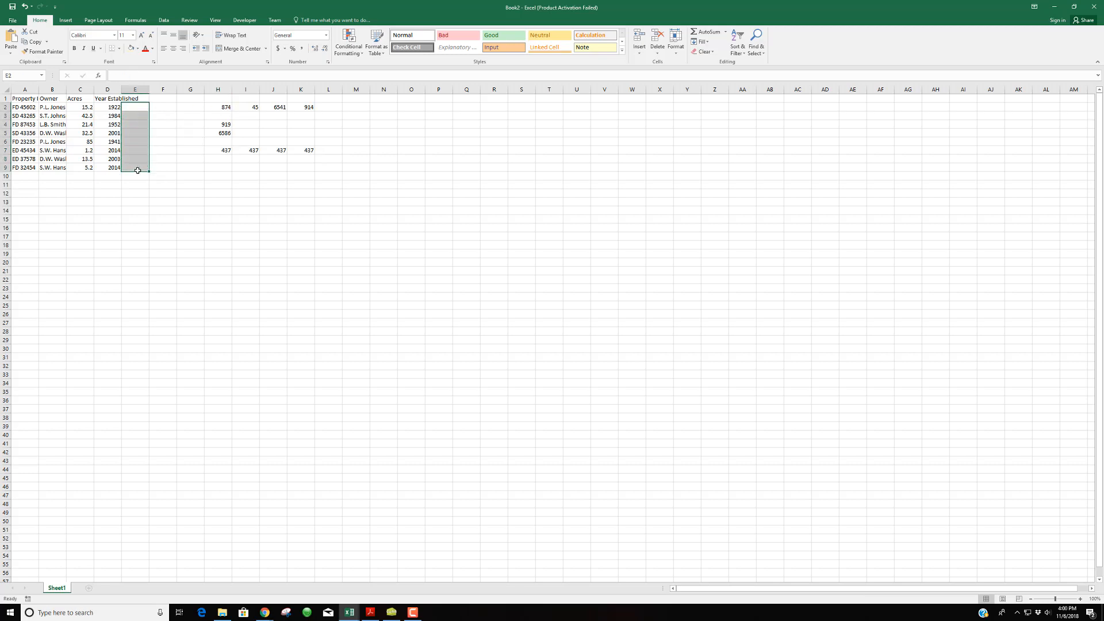
Enter the year 2018 in cell F2
left_click(136, 107)
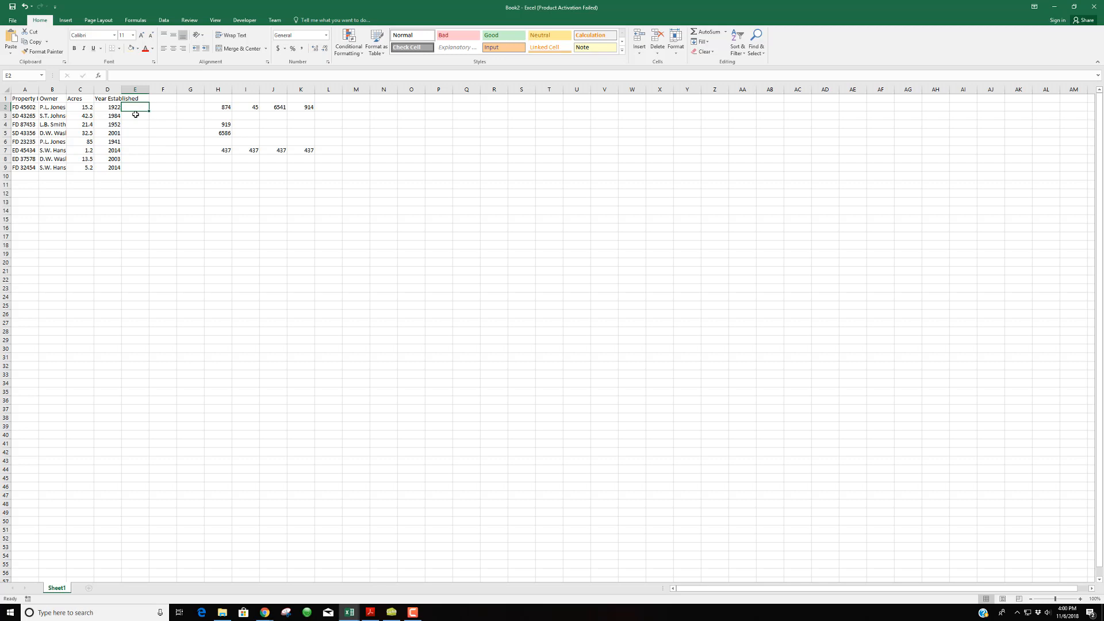
key("Return")
key("Up")
left_click(152, 107)
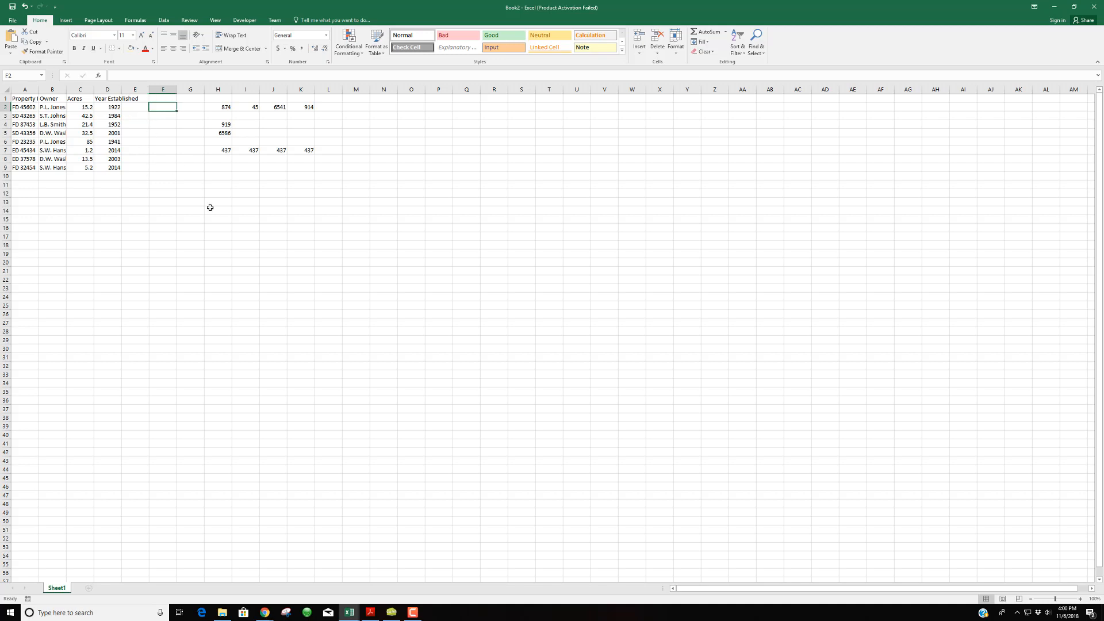
type("2018")
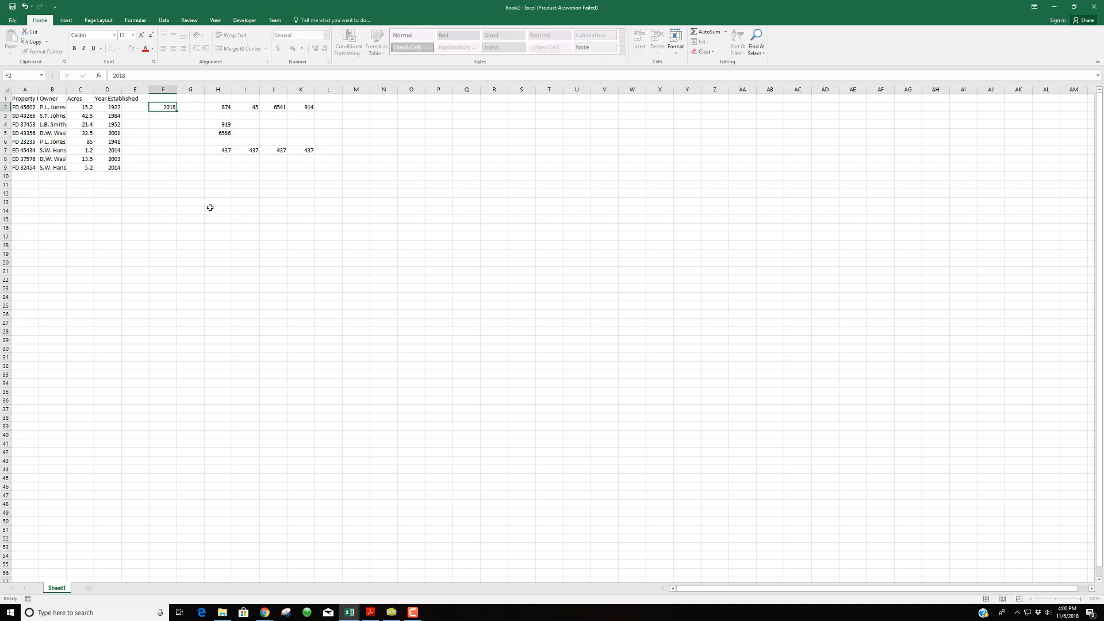
key("Return")
Enter a formula in cell E2 that subtracts the establishment year in D2 from the year in F2
key("Up")
key("Left")
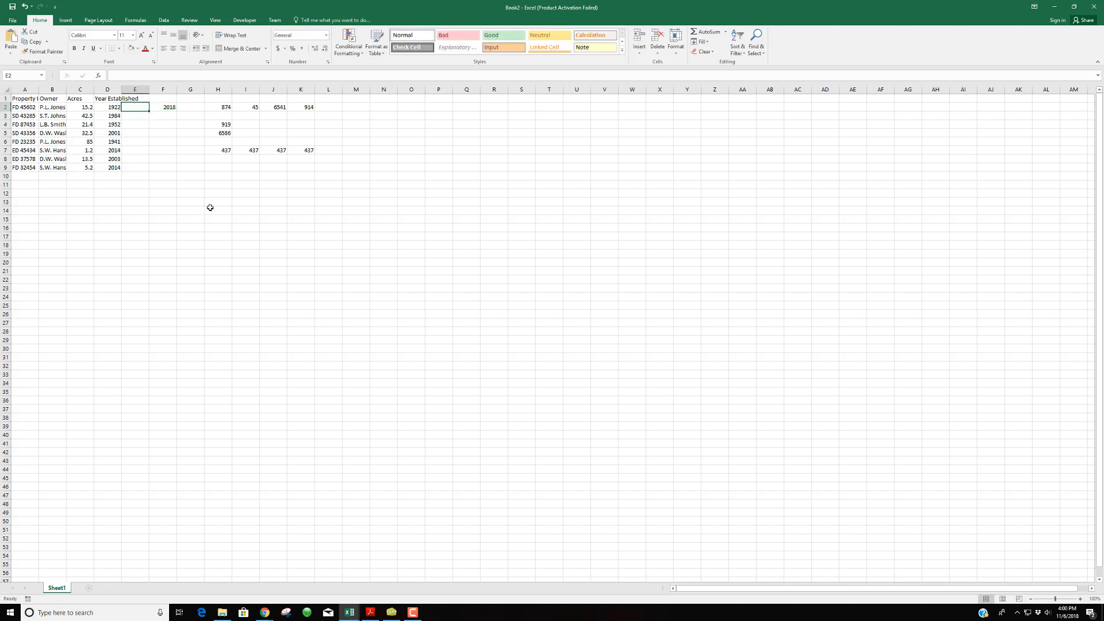
type("=")
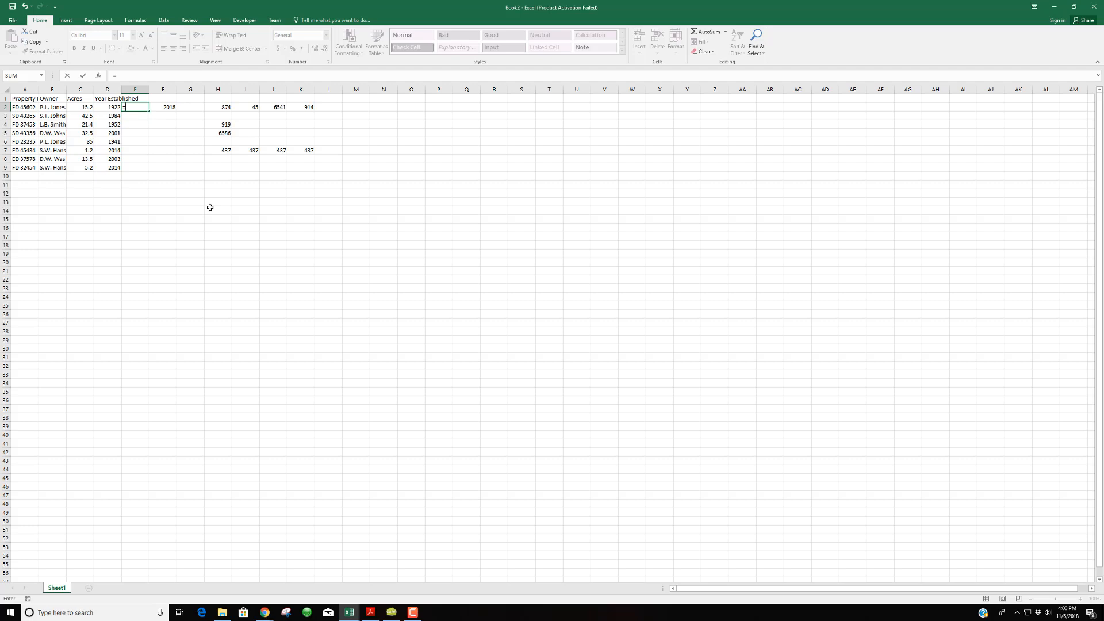
key("Right")
type("-")
key("Left")
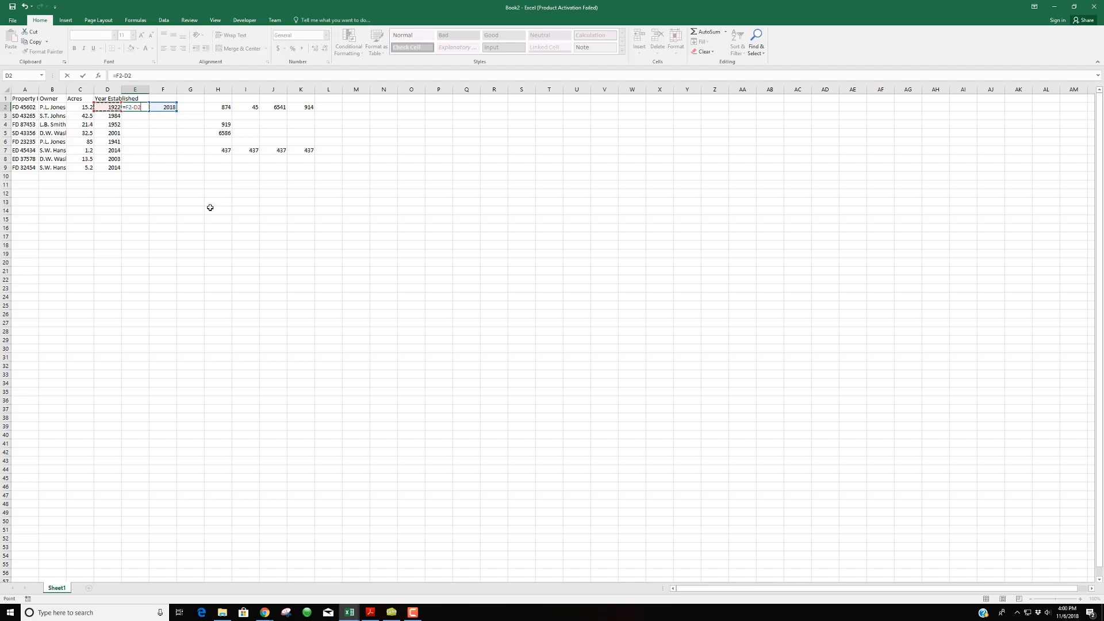
key("Return")
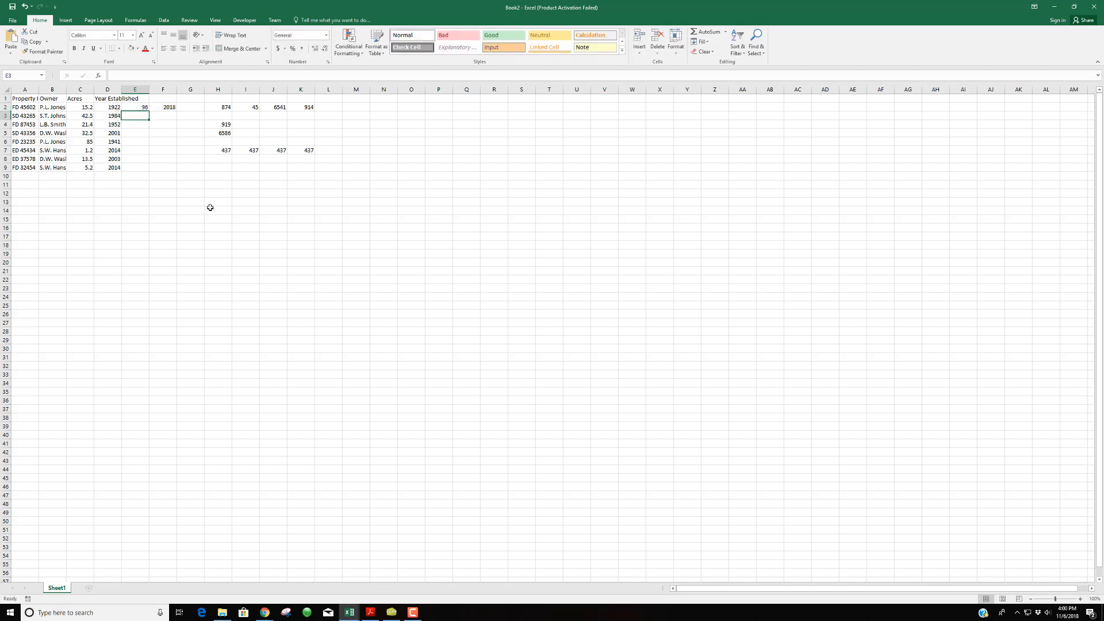
Fill the E2 formula down to E9 and examine which cells the copy in E3 references
left_click(146, 110)
left_click_drag(149, 111, 151, 170)
left_click(144, 116)
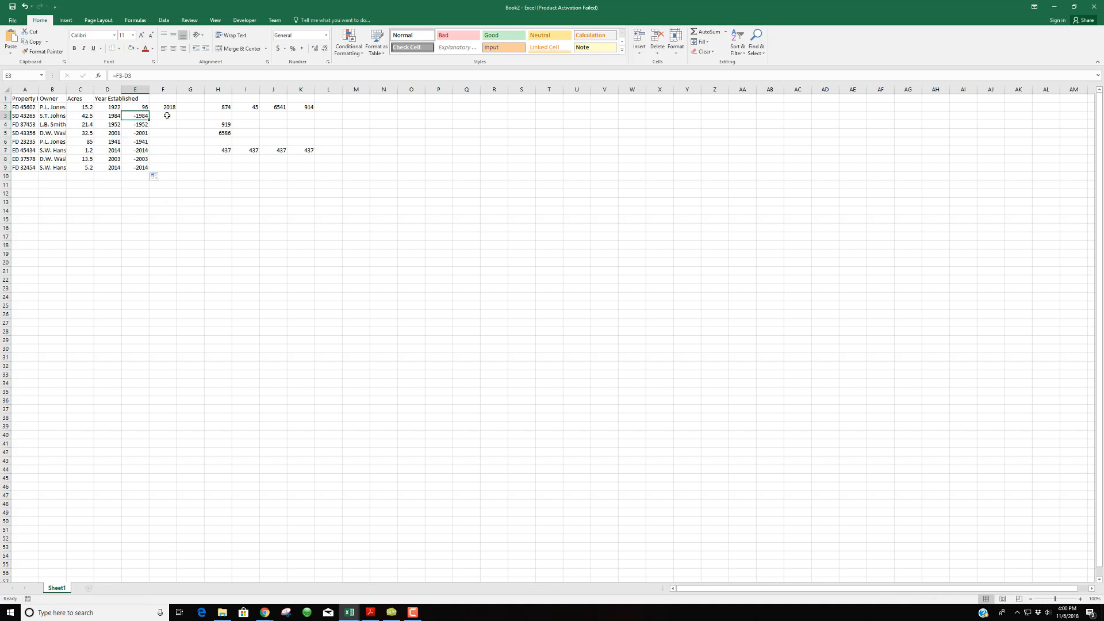
left_click(145, 76)
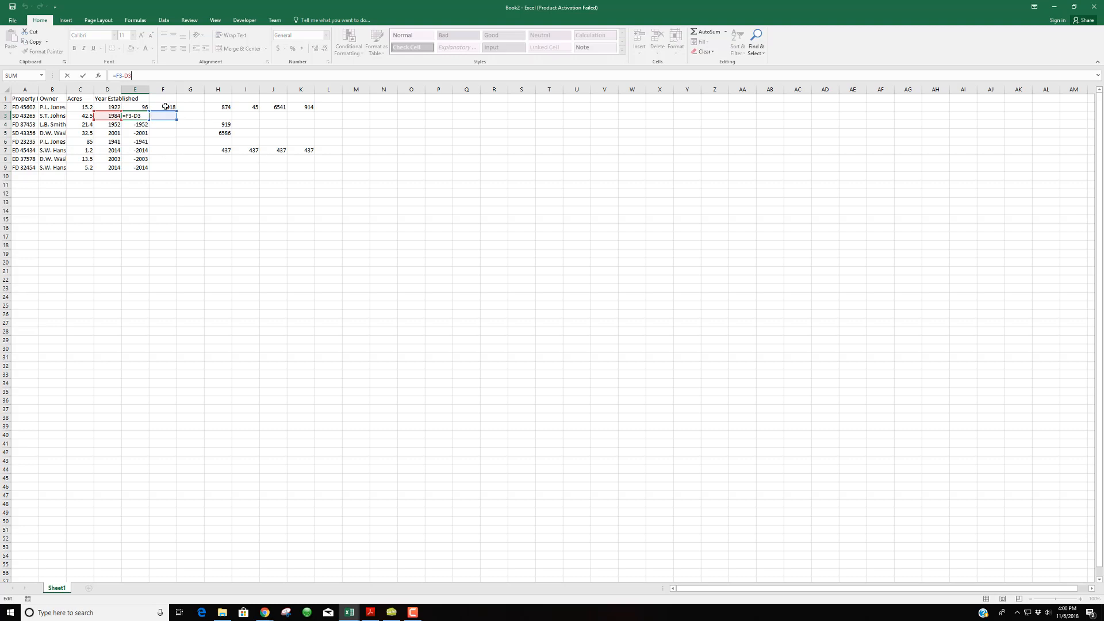
key("BackSpace")
key("BackSpace")
key("BackSpace")
key("BackSpace")
key("BackSpace")
key("BackSpace")
left_click(141, 109)
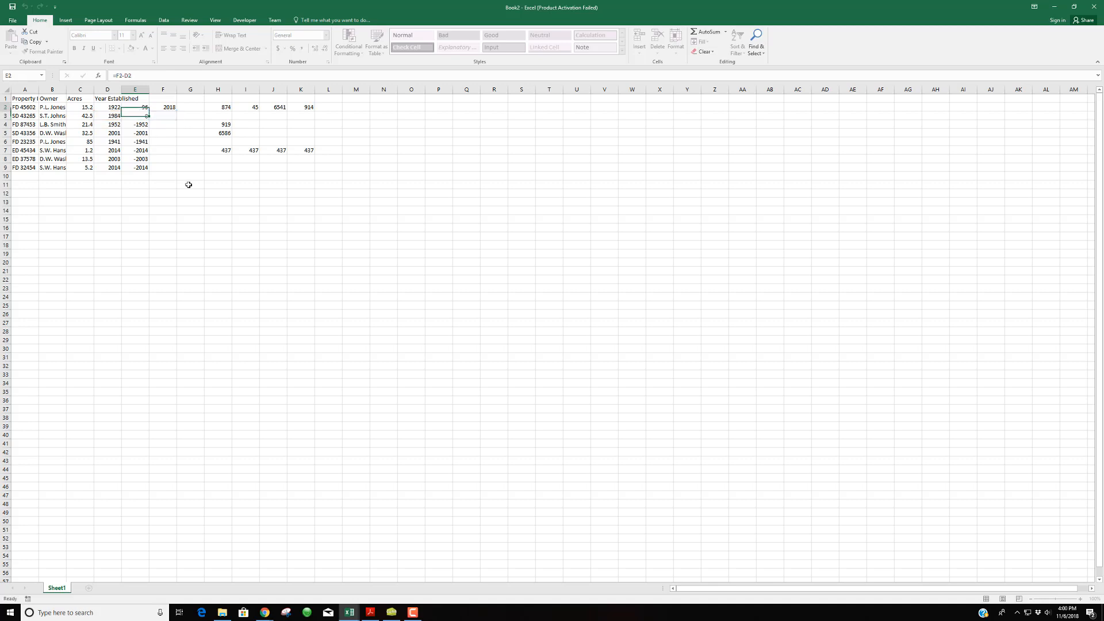
Make the F2 reference in E2's formula fully absolute as $F$2 and refill the formula down to E9
left_click(145, 78)
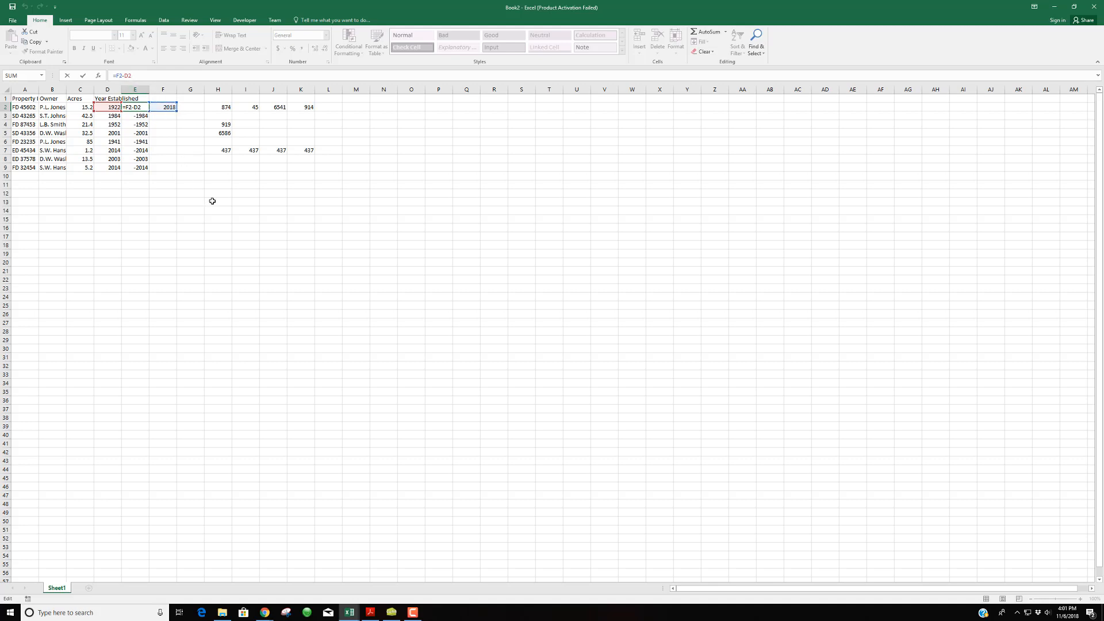
key("F4")
key("Return")
left_click(148, 108)
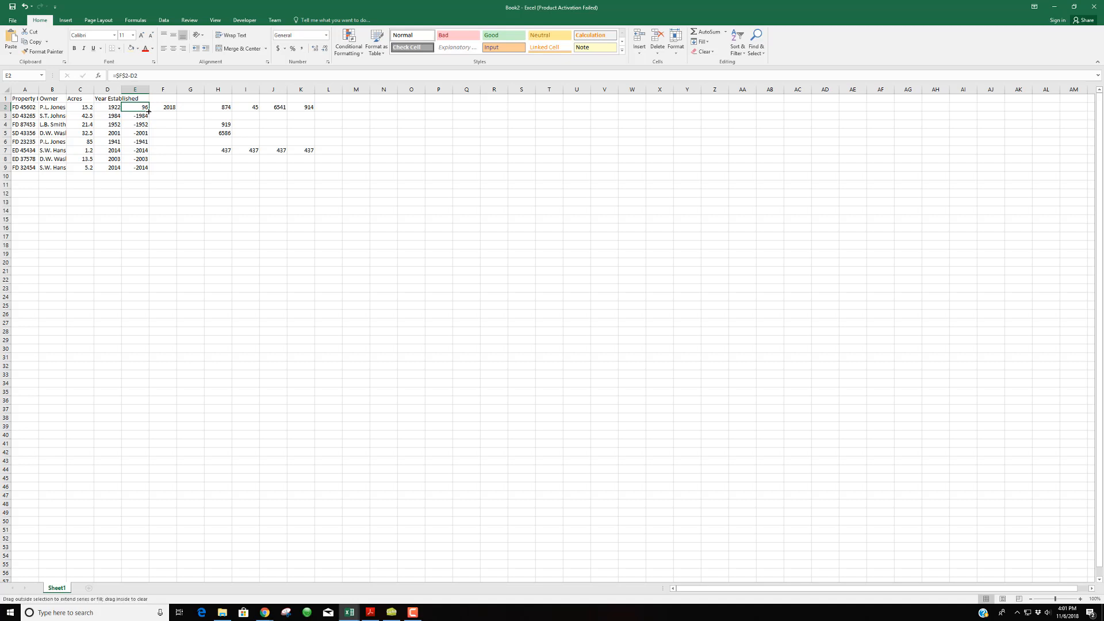
double_click(149, 111)
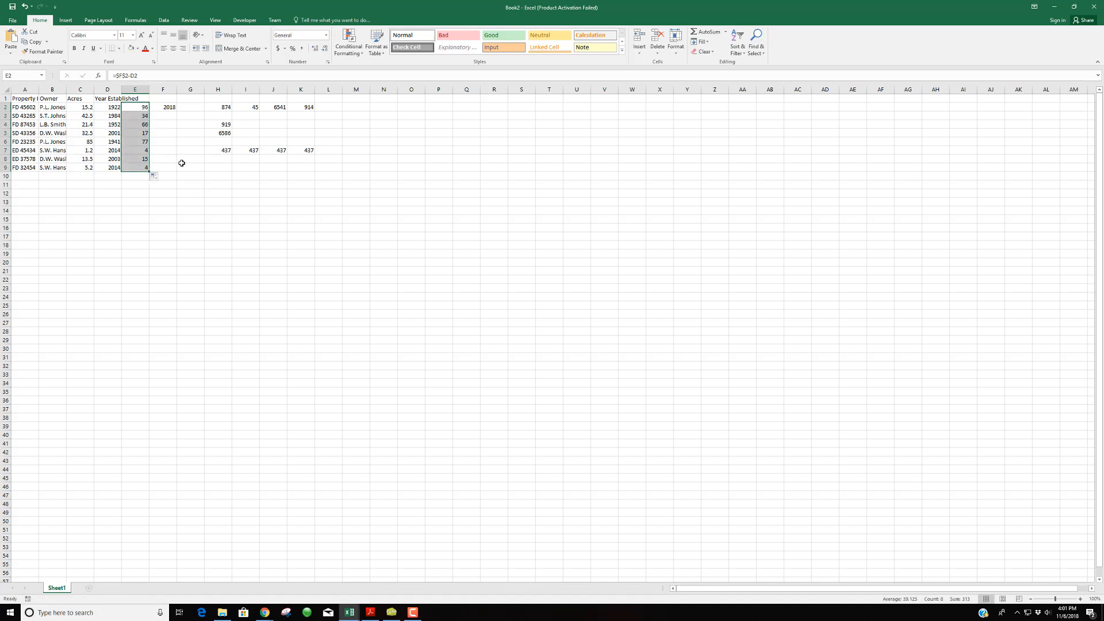
Examine which cells the copied formula in E6 references
left_click(142, 141)
left_click(146, 78)
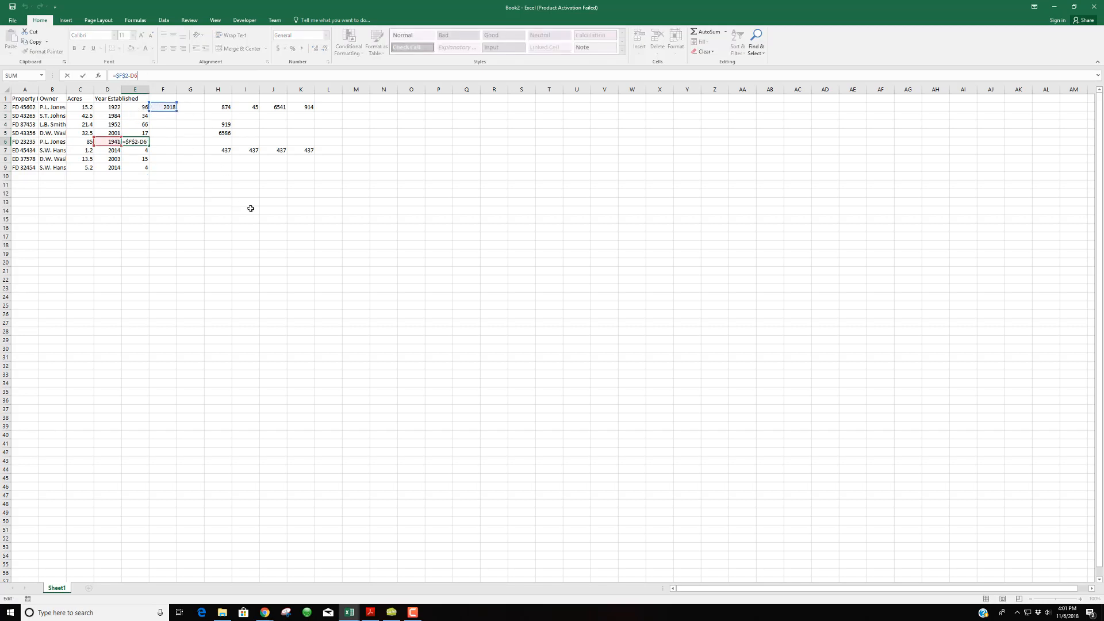
key("Return")
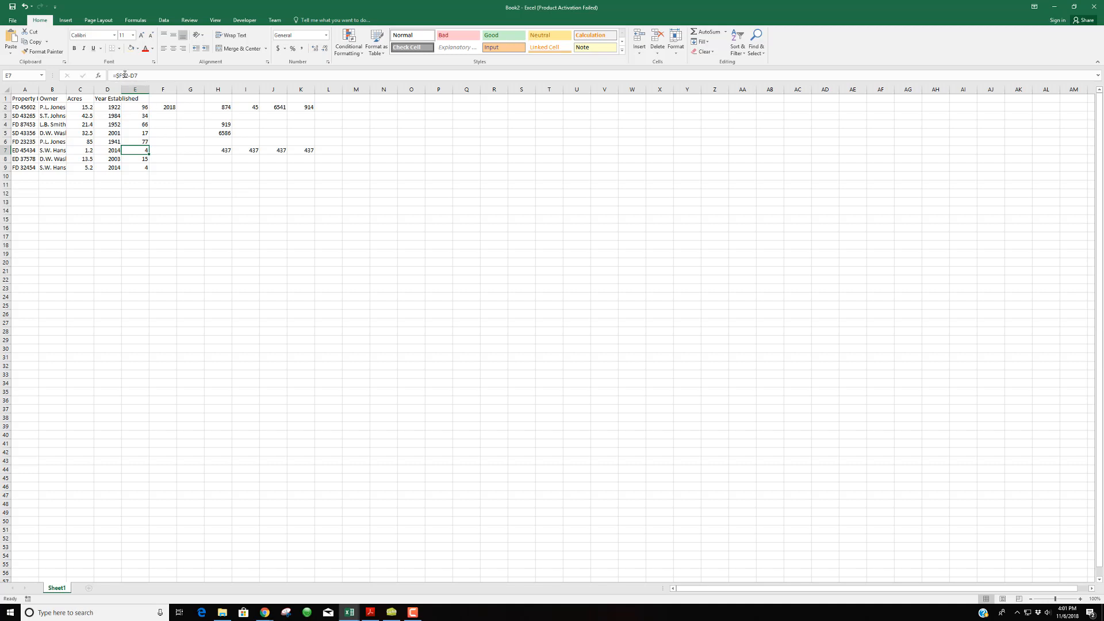
Change the reference in E2's formula to the row-only absolute F$2 and refill the formula down to E9
left_click(142, 106)
left_click(122, 78)
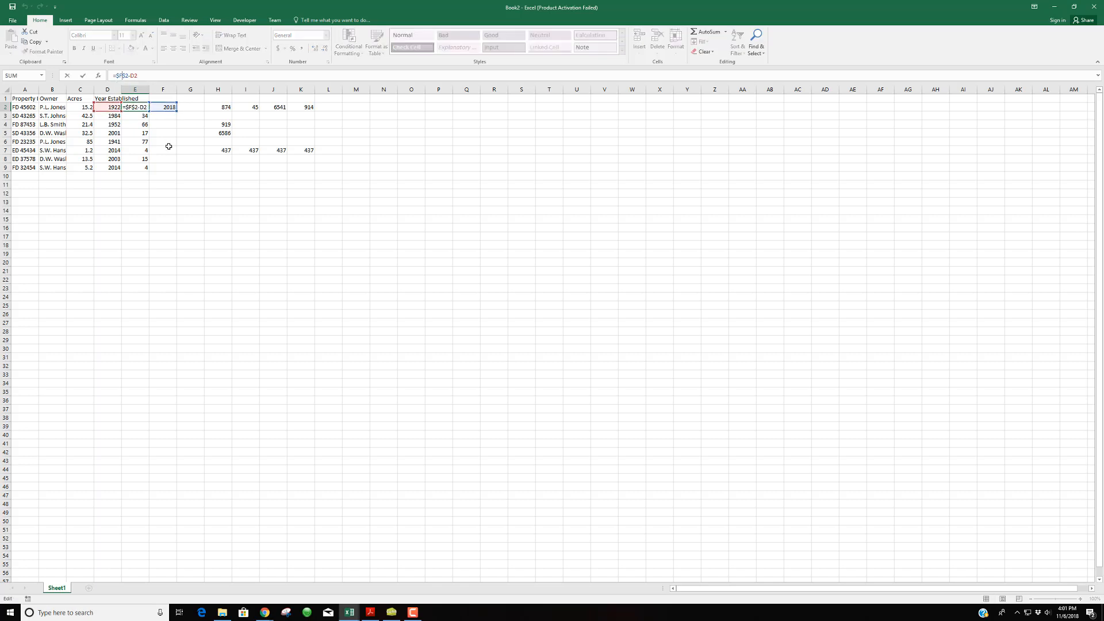
key("F4")
key("Return")
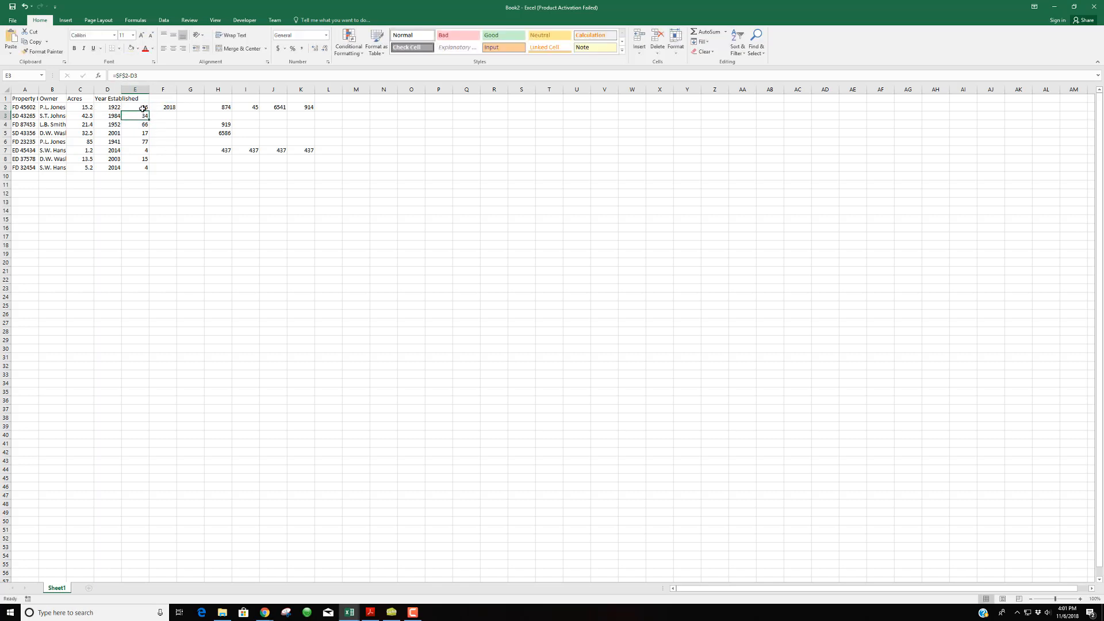
left_click(147, 109)
double_click(148, 111)
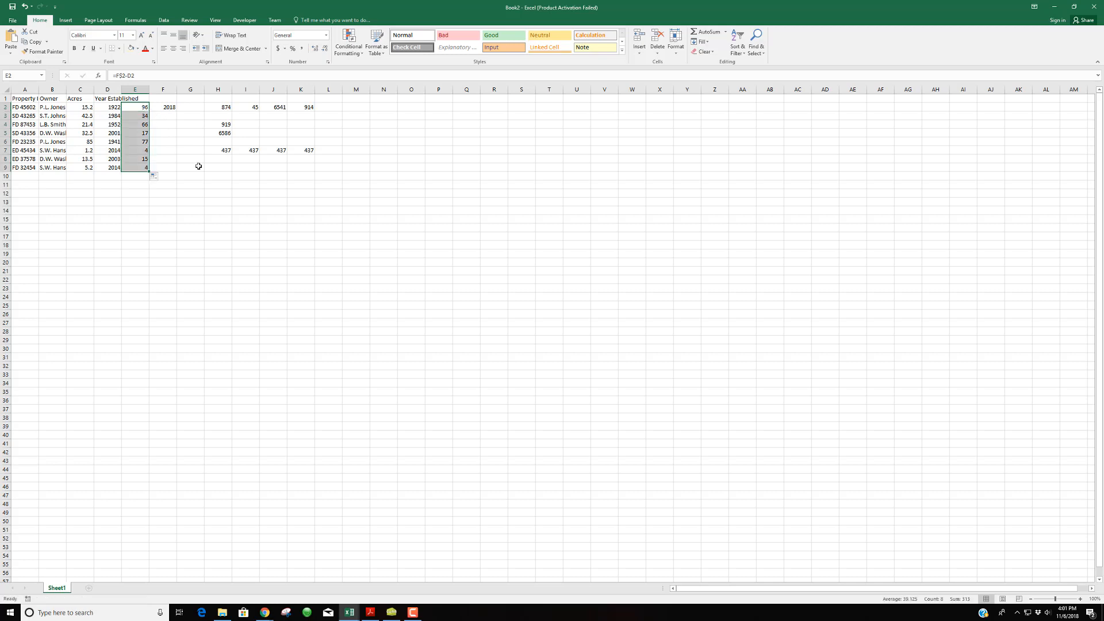
left_click(138, 108)
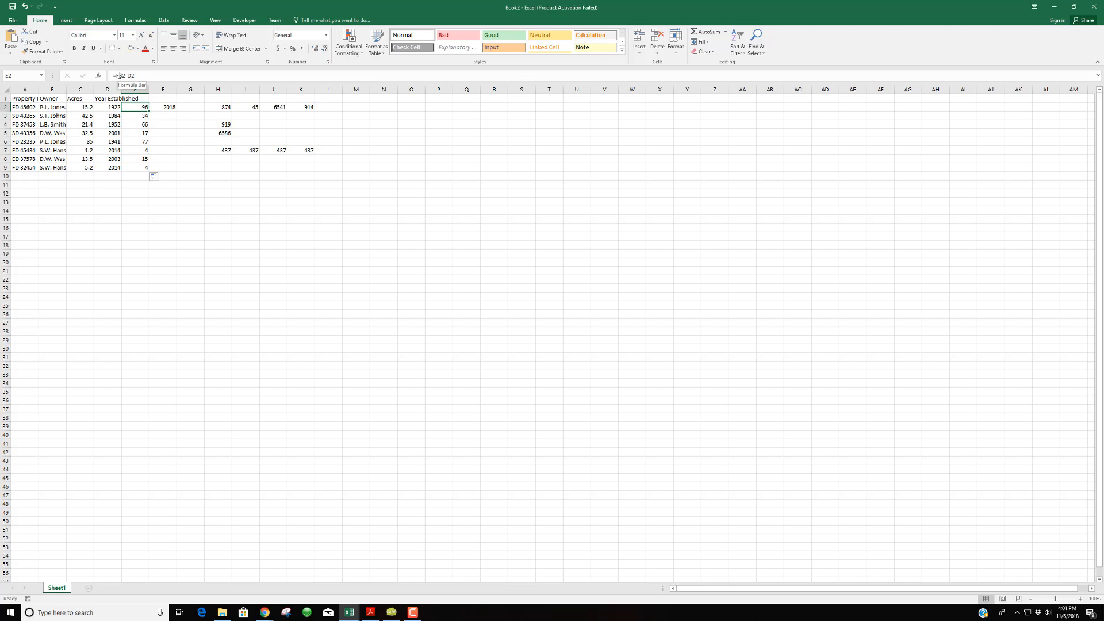
left_click(175, 160)
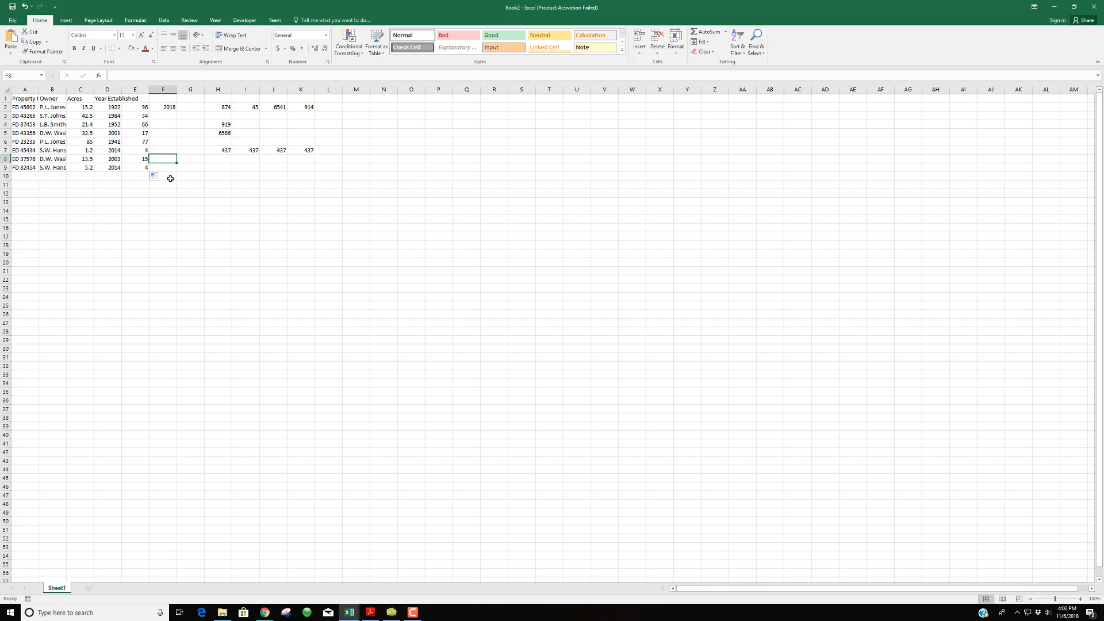
left_click(165, 109)
Switch to the excel help sheet1 workbook and reposition its window over the current one
left_click(353, 615)
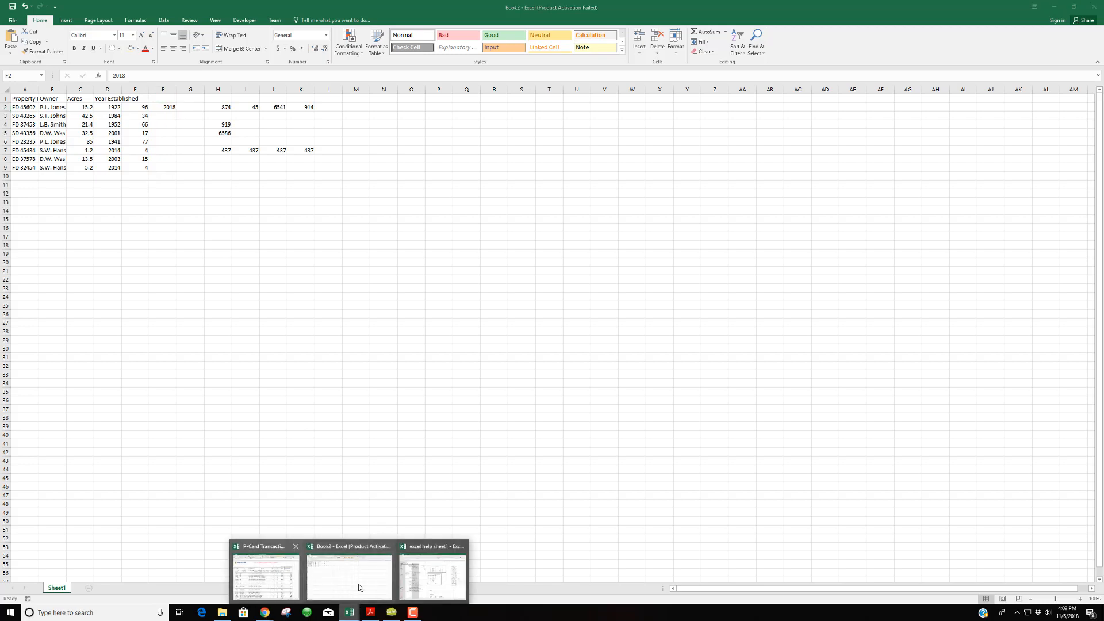
left_click(431, 581)
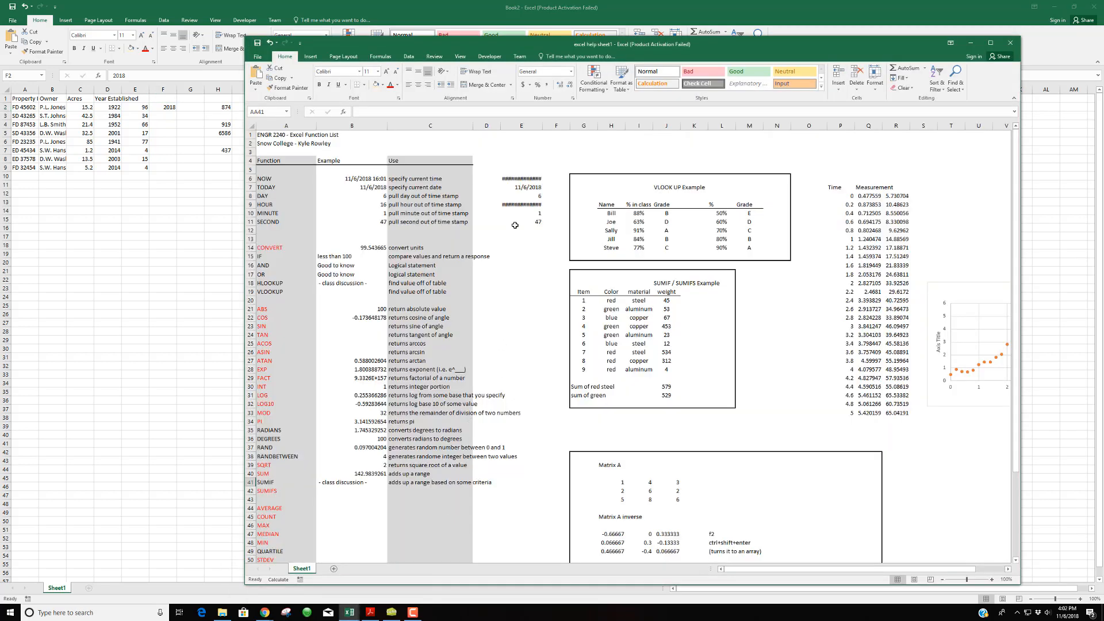
left_click_drag(563, 46, 530, 27)
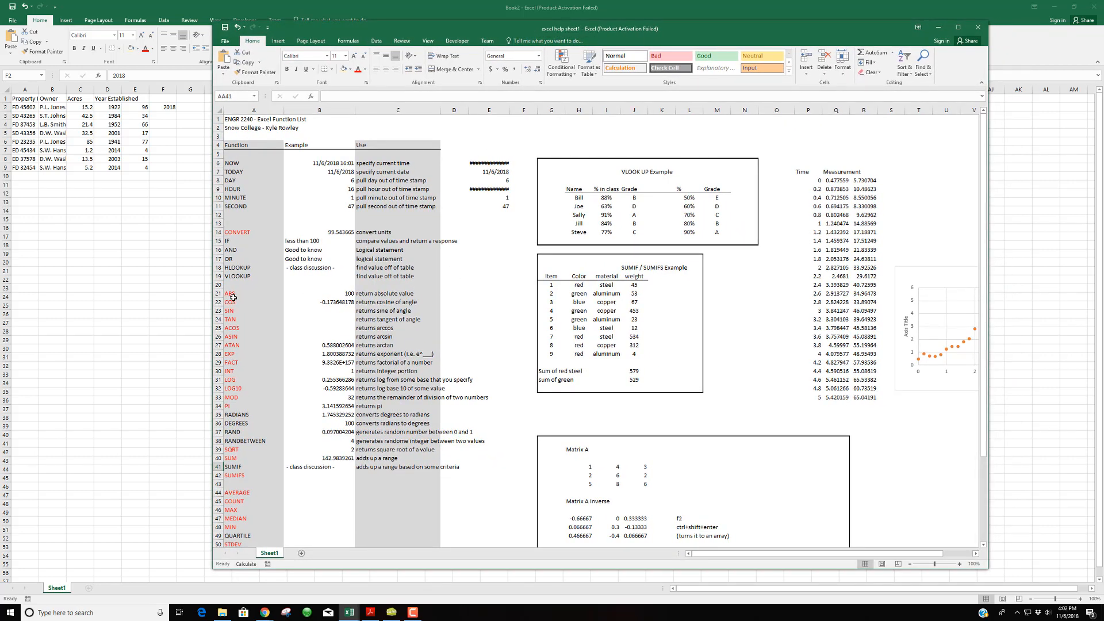
Look over the function names listed in column A of the help sheet, including ABS, COS and SIN
left_click_drag(239, 153, 256, 380)
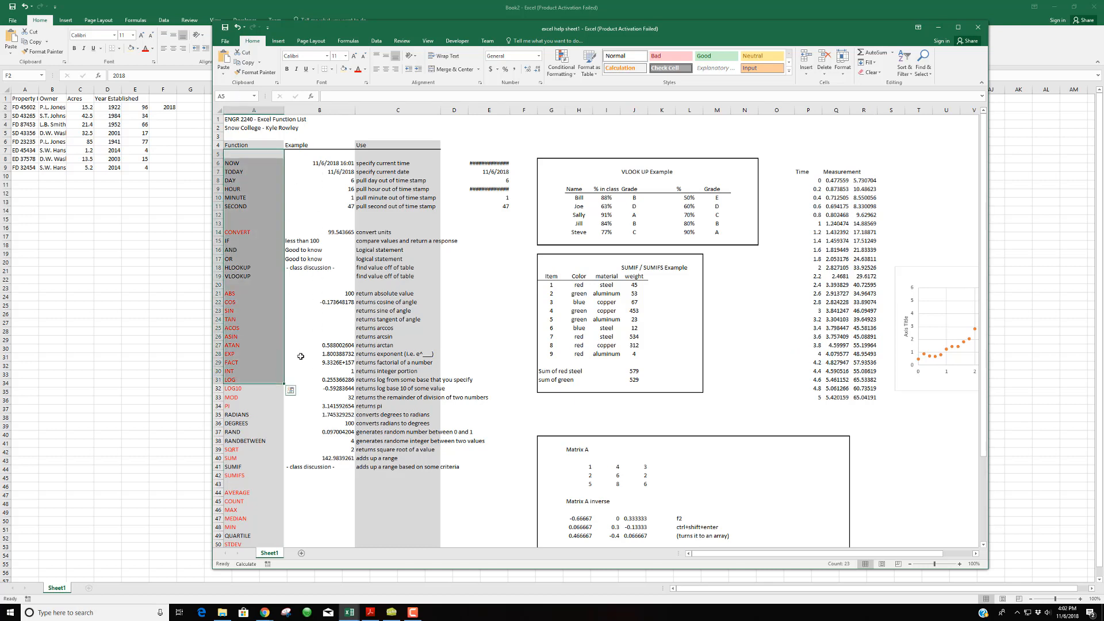
left_click(239, 296)
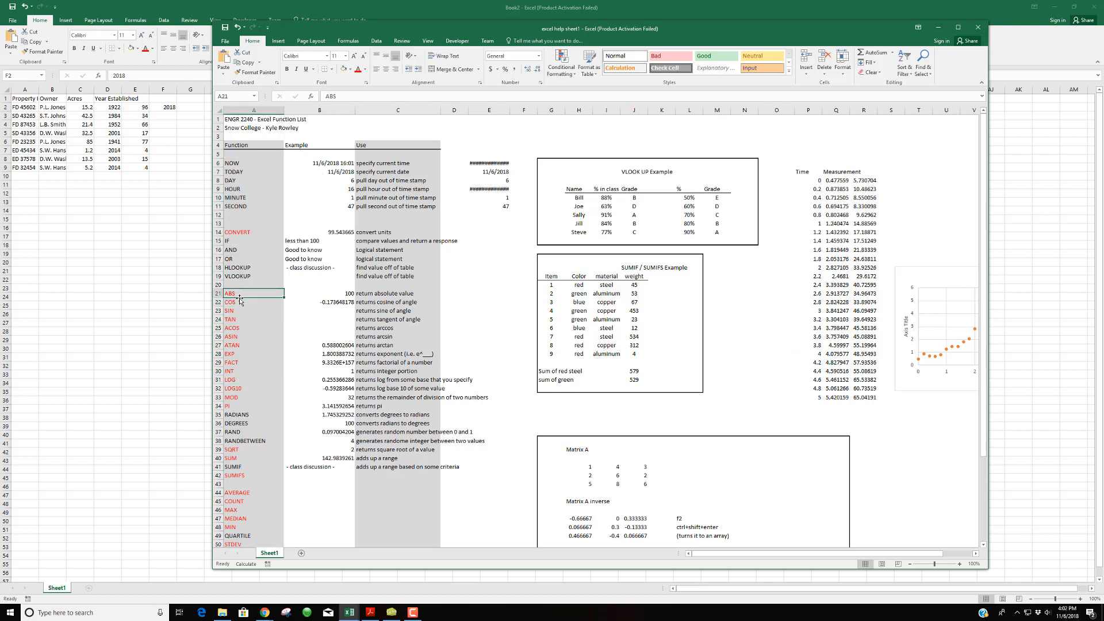
left_click(239, 302)
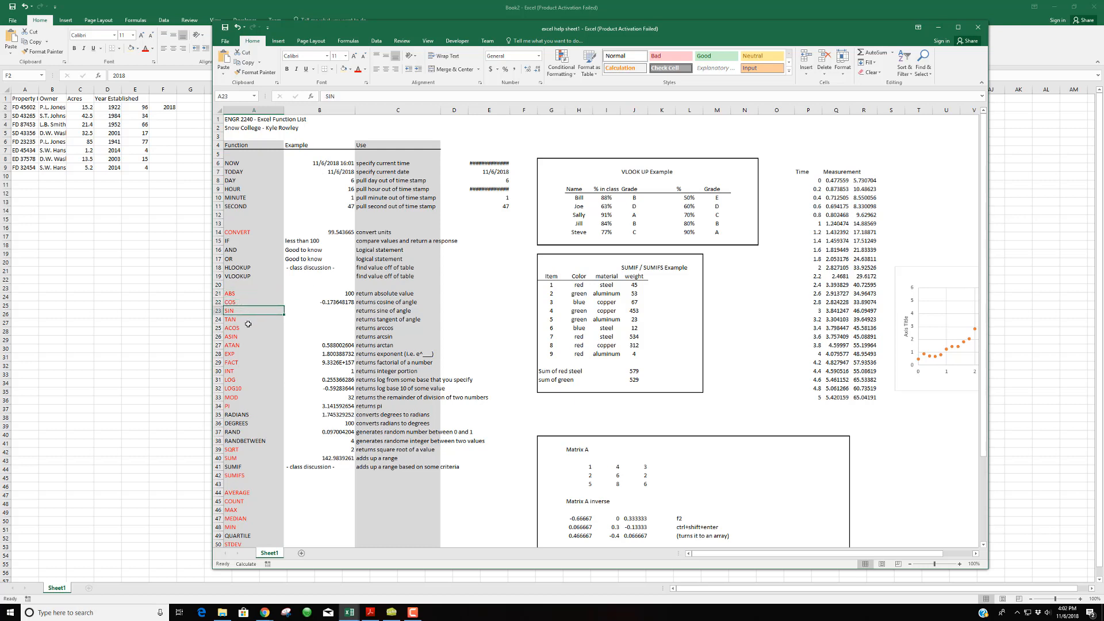
Examine the example formulas for ABS in B21 and COS in B22, including the conversion to radians
left_click(320, 295)
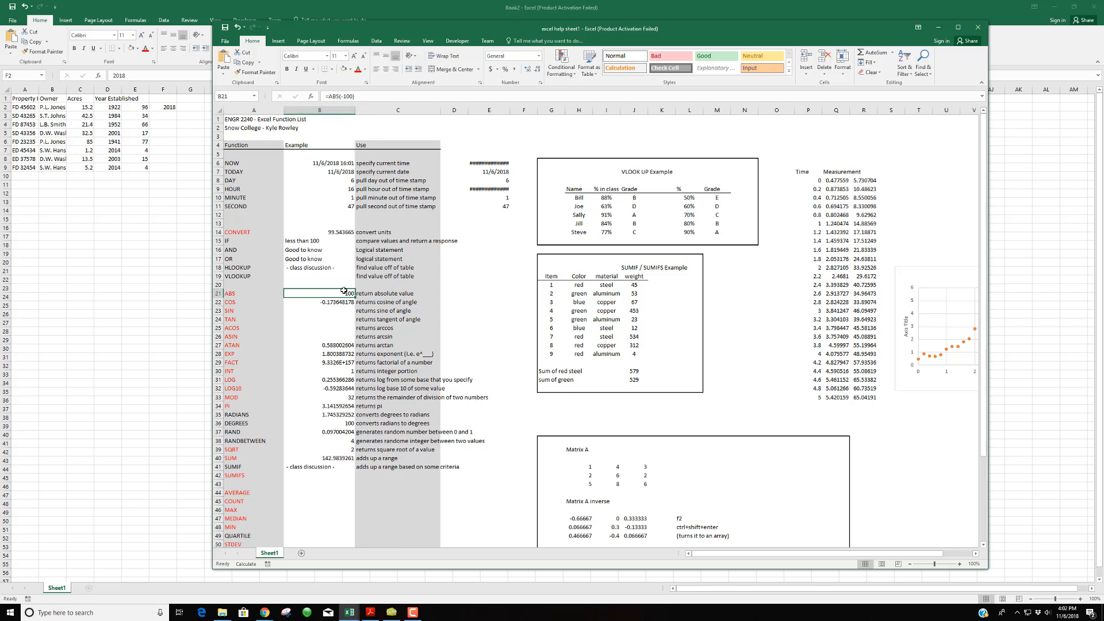
key("Down")
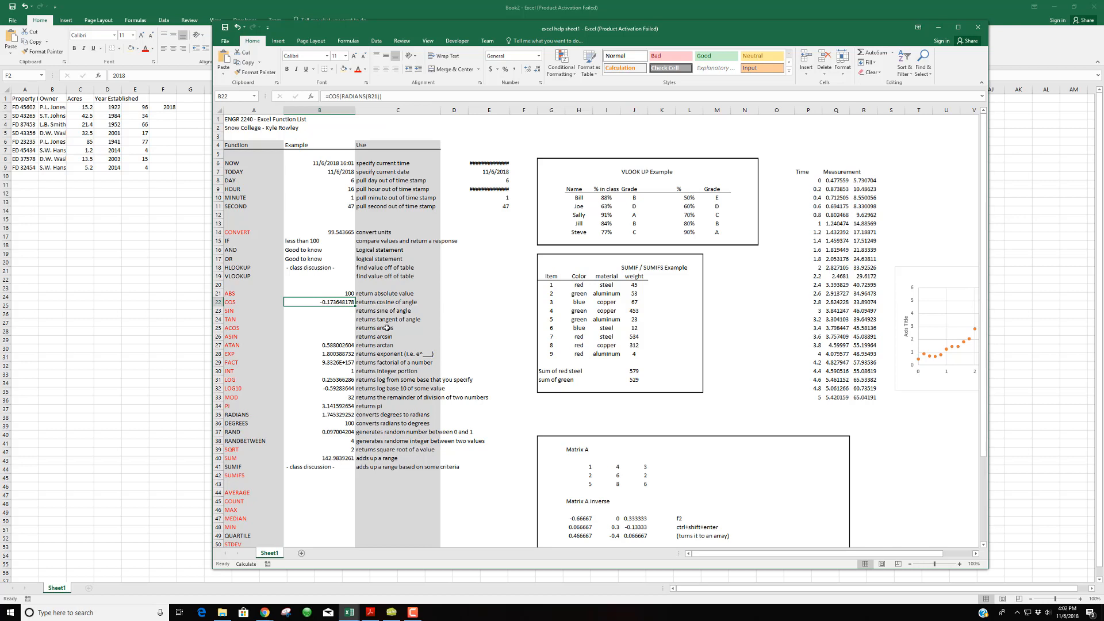
left_click(387, 95)
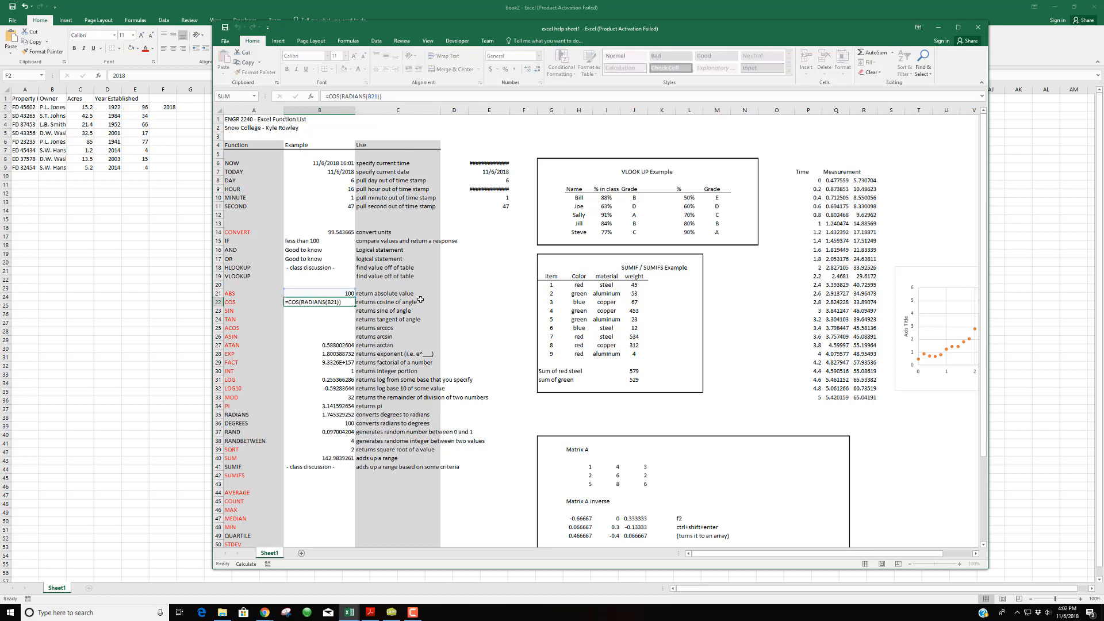
key("Return")
Examine the example formulas for ATAN, EXP, FACT and INT in cells B27 to B30
key("Return")
key("Down")
key("Down")
key("Down")
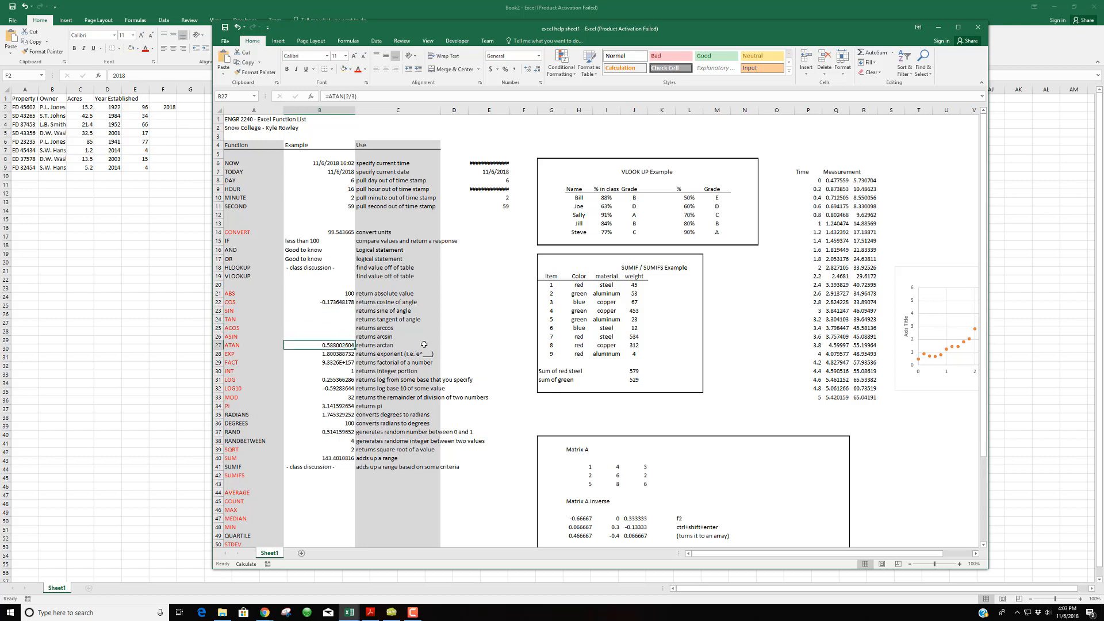
key("Down")
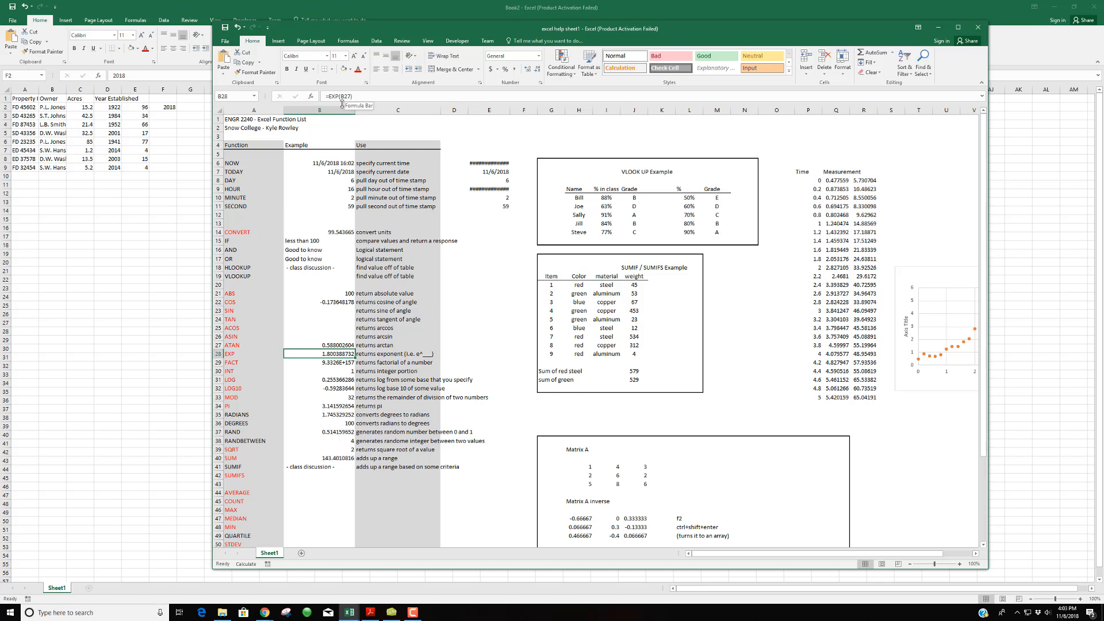
left_click(343, 363)
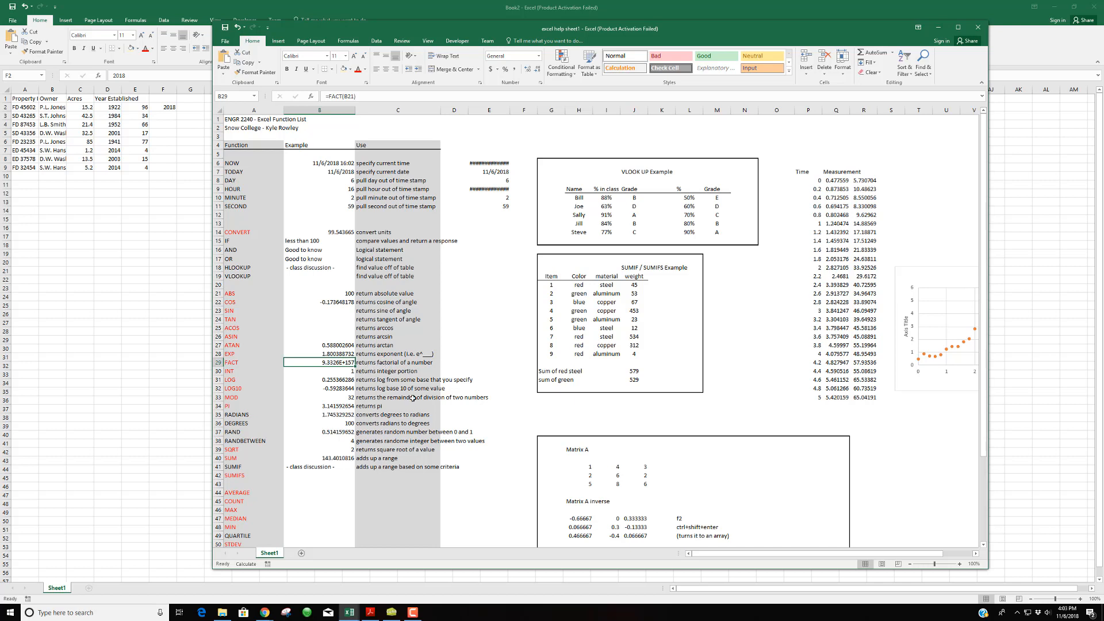
left_click(339, 372)
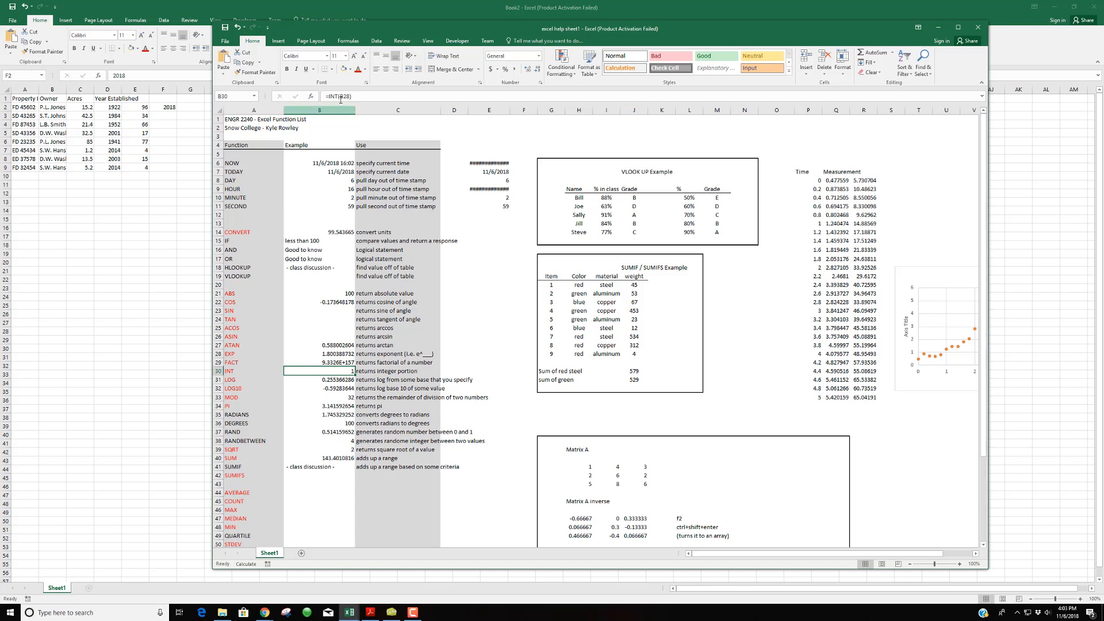
left_click(341, 97)
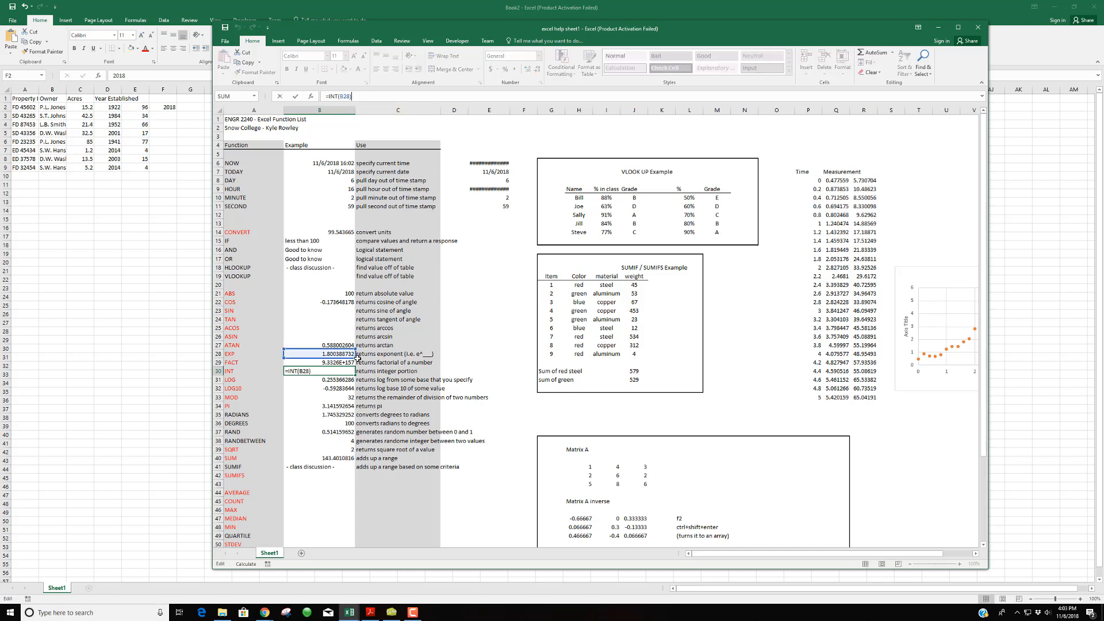
key("Return")
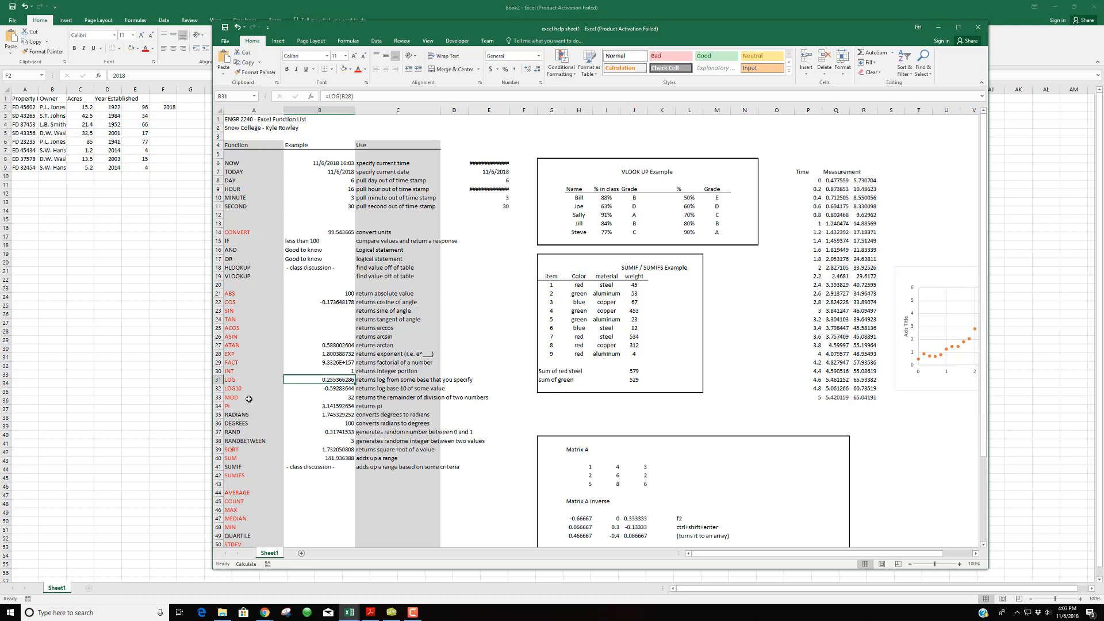
Examine the example formulas for MOD in B33 and PI in B34
left_click(346, 397)
left_click(346, 407)
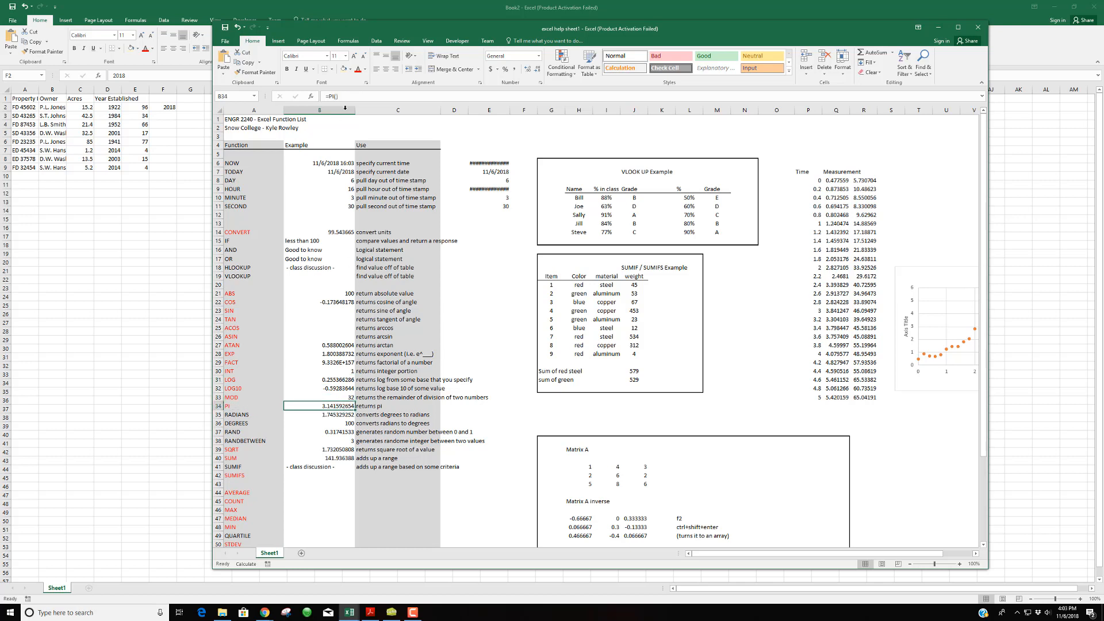
left_click(351, 95)
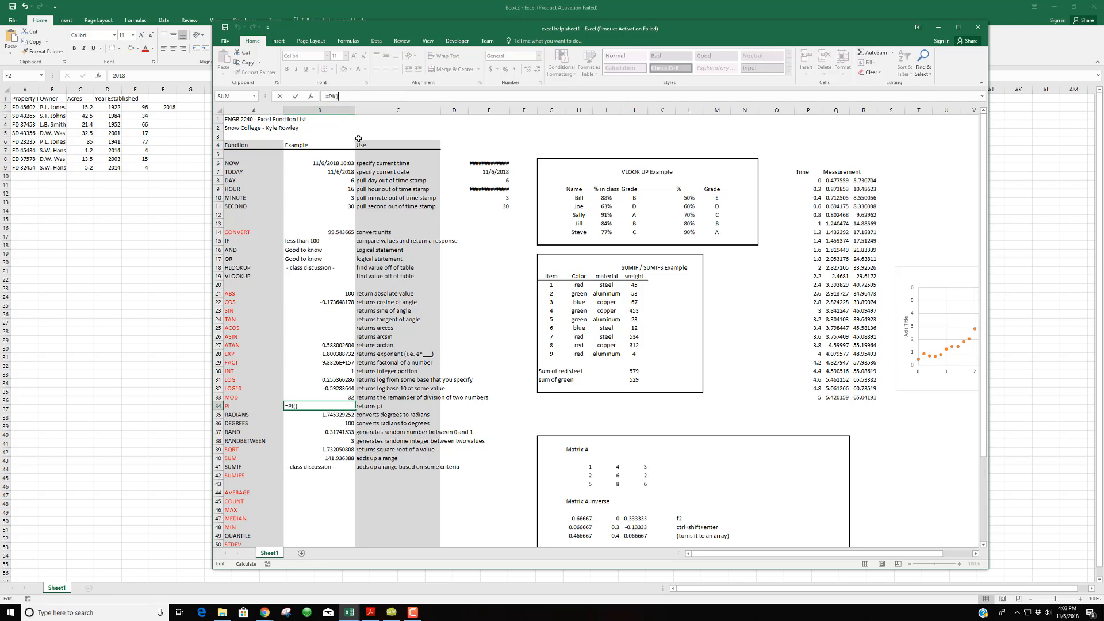
Enter the formula =PI() in cell D34
left_click(455, 406)
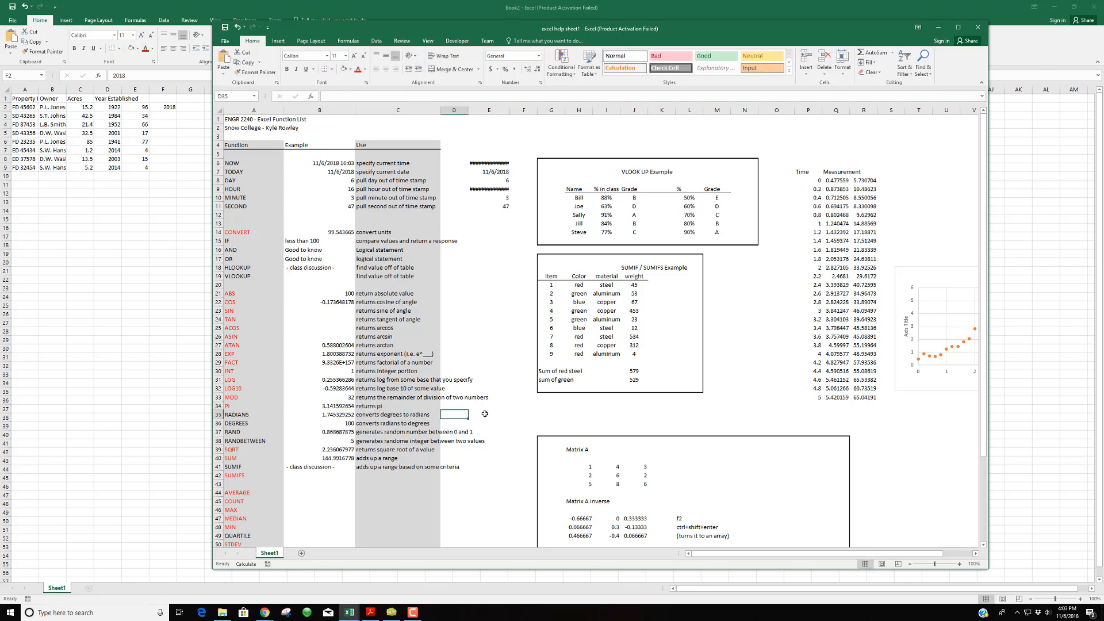
type("=")
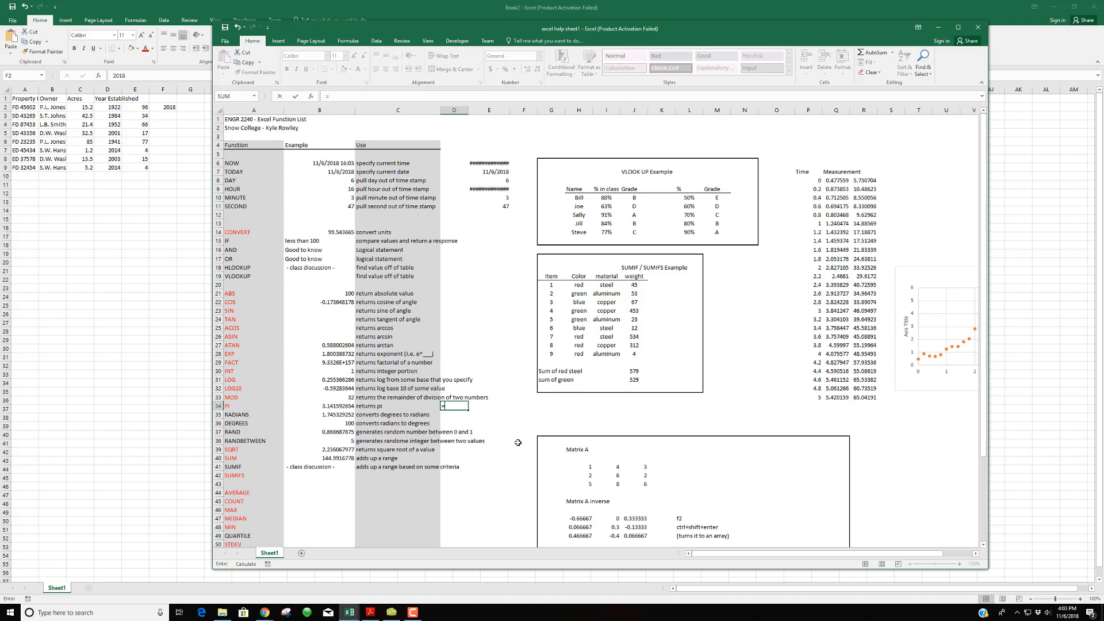
type("pi()")
key("Return")
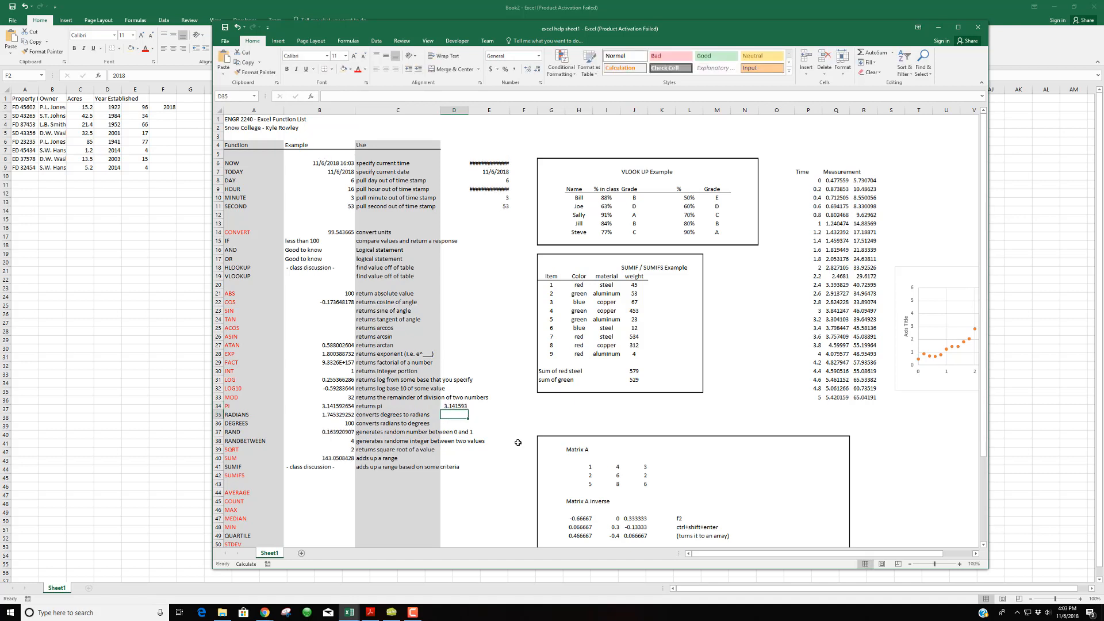
Calculate 18000 divided by the product of 500 and PI() in D34 as a test and clear the cell
key("Up")
type("=")
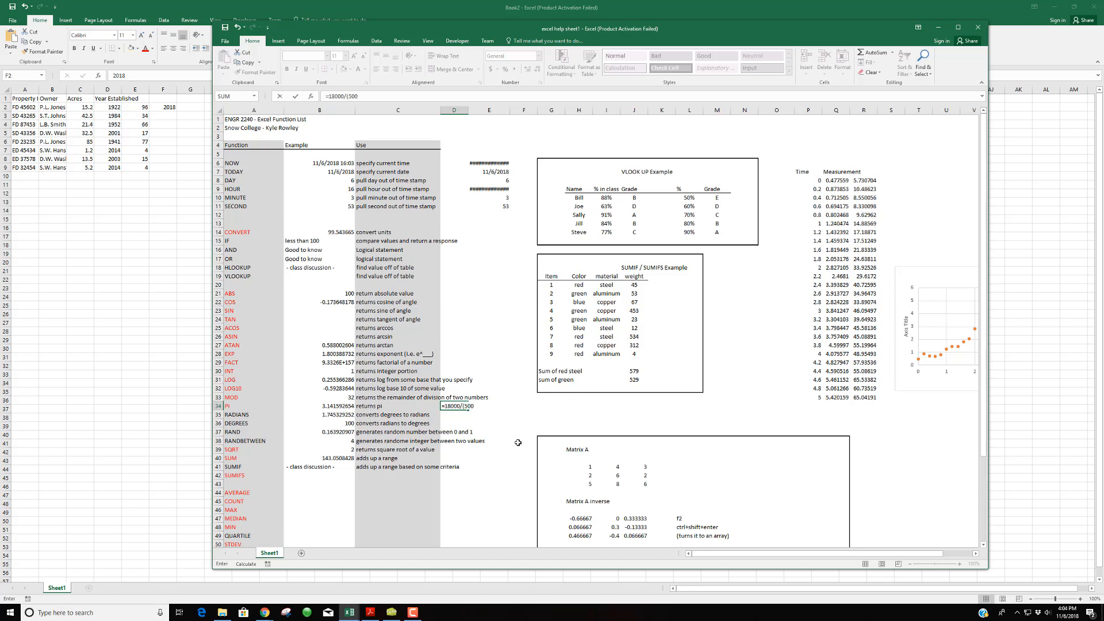
type("pi()")
key("Return")
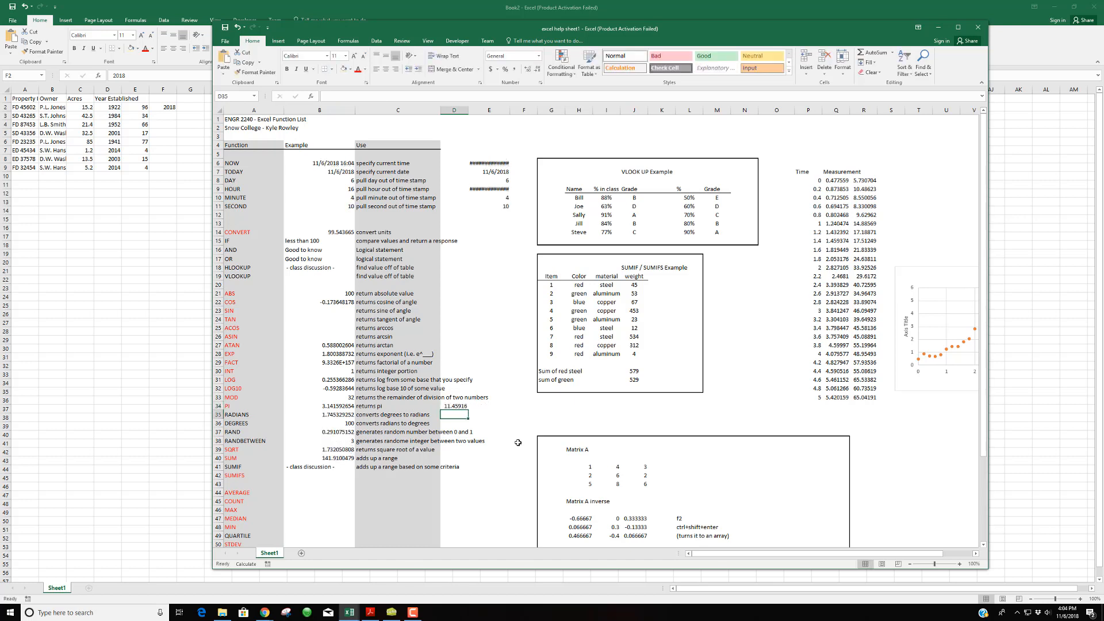
left_click(460, 406)
key("Delete")
Examine the example entries for SQRT, SUM and SUMIF in cells B39 to B41
scroll(321, 372, "down", 4)
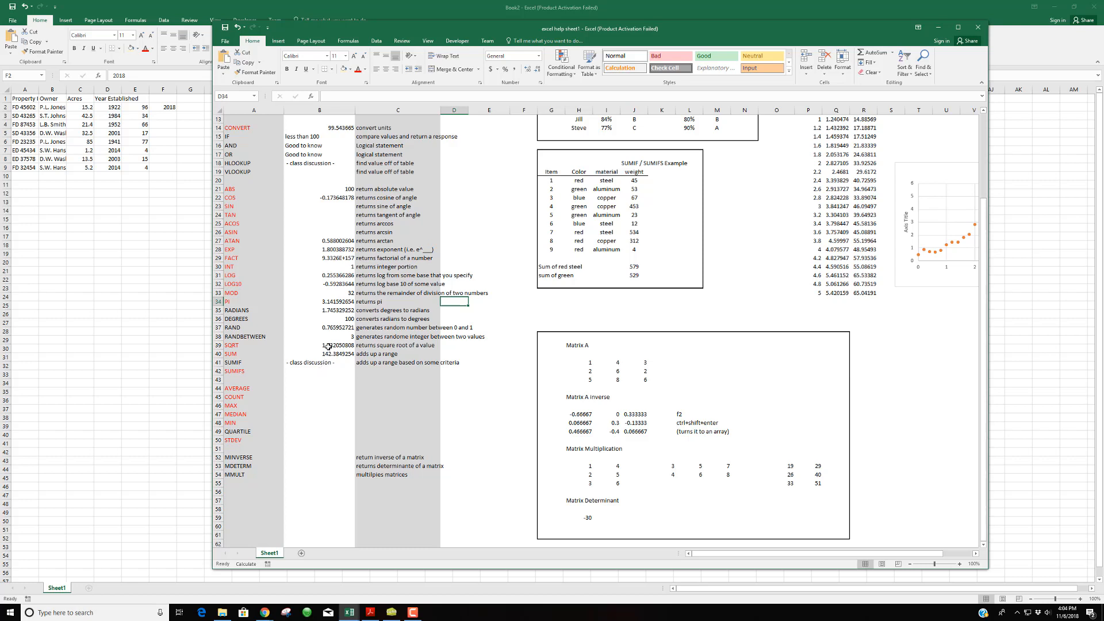
left_click(328, 346)
left_click(328, 354)
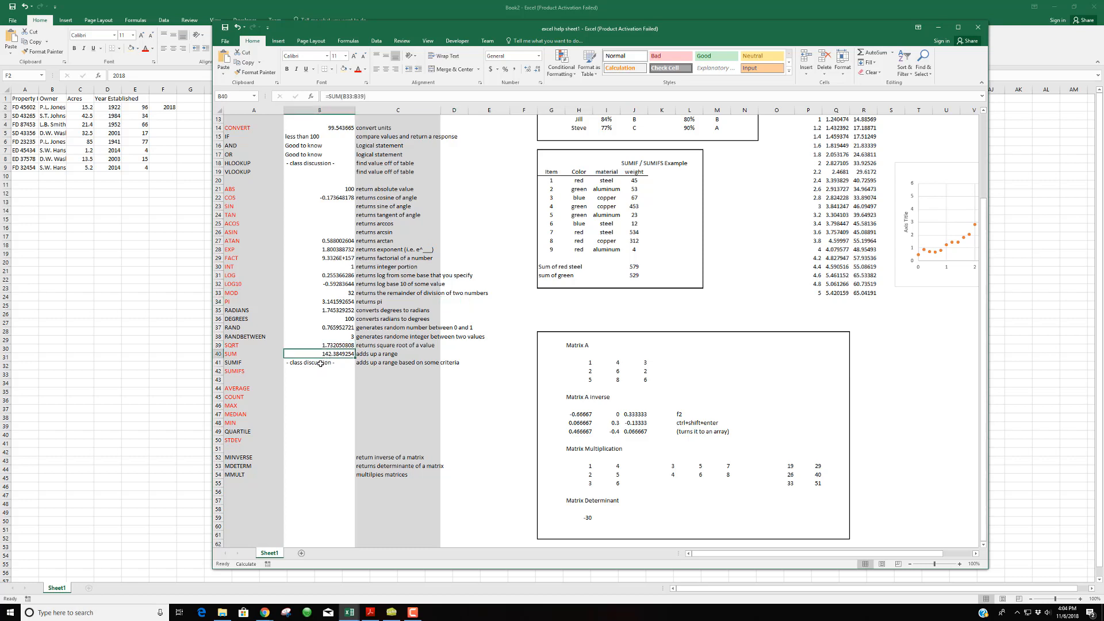
left_click(321, 363)
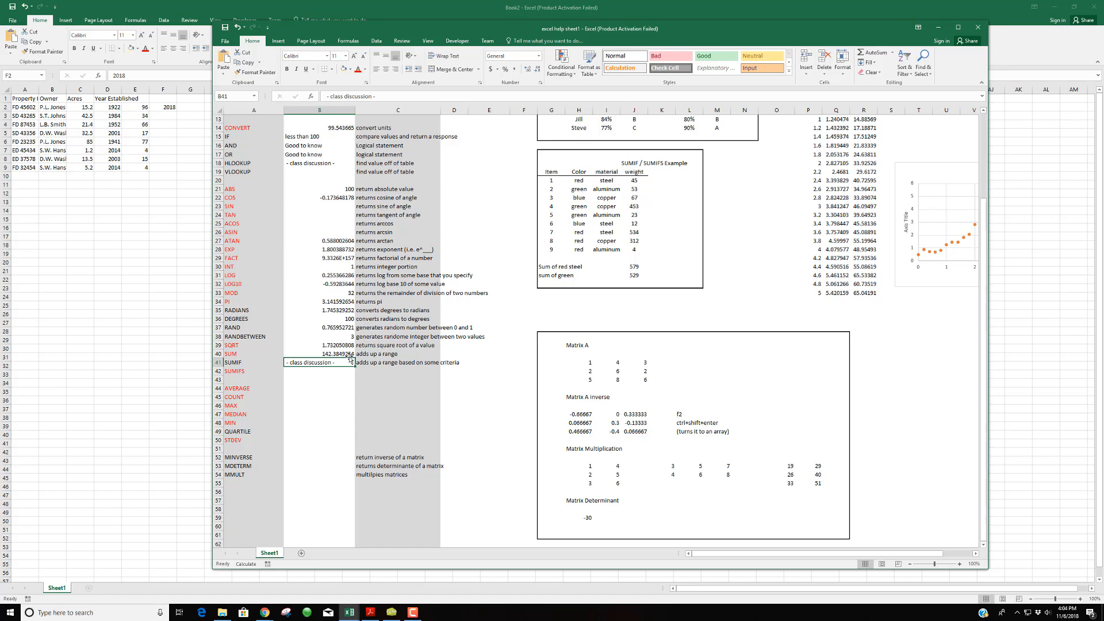
Look over the names, class percentages and grades in H10:J14 of the VLOOKUP example
scroll(532, 366, "up", 4)
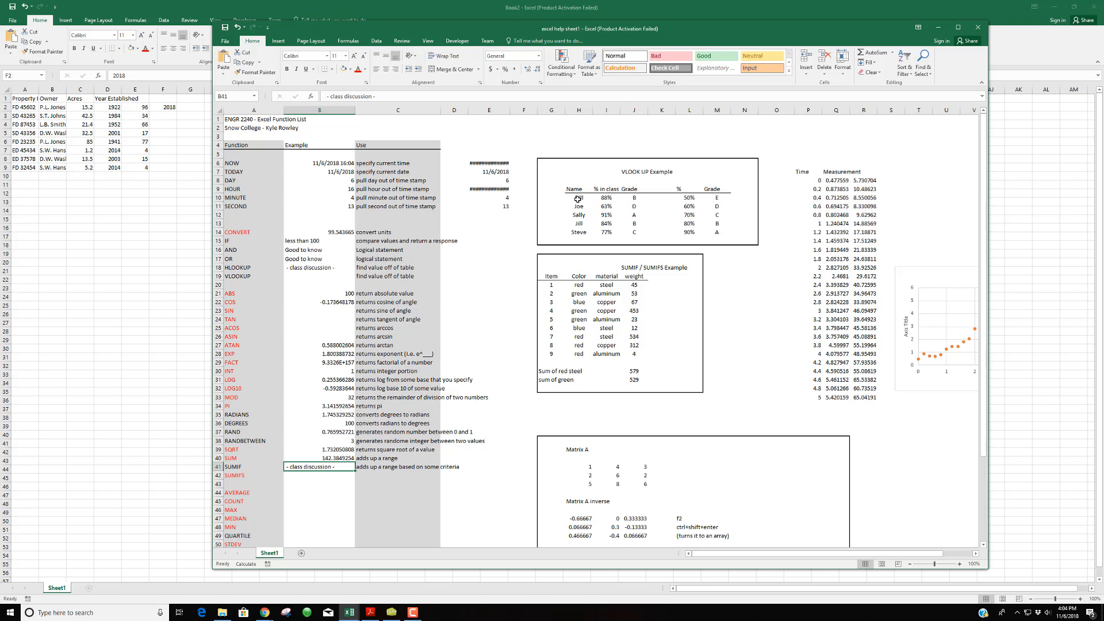
left_click_drag(578, 199, 606, 233)
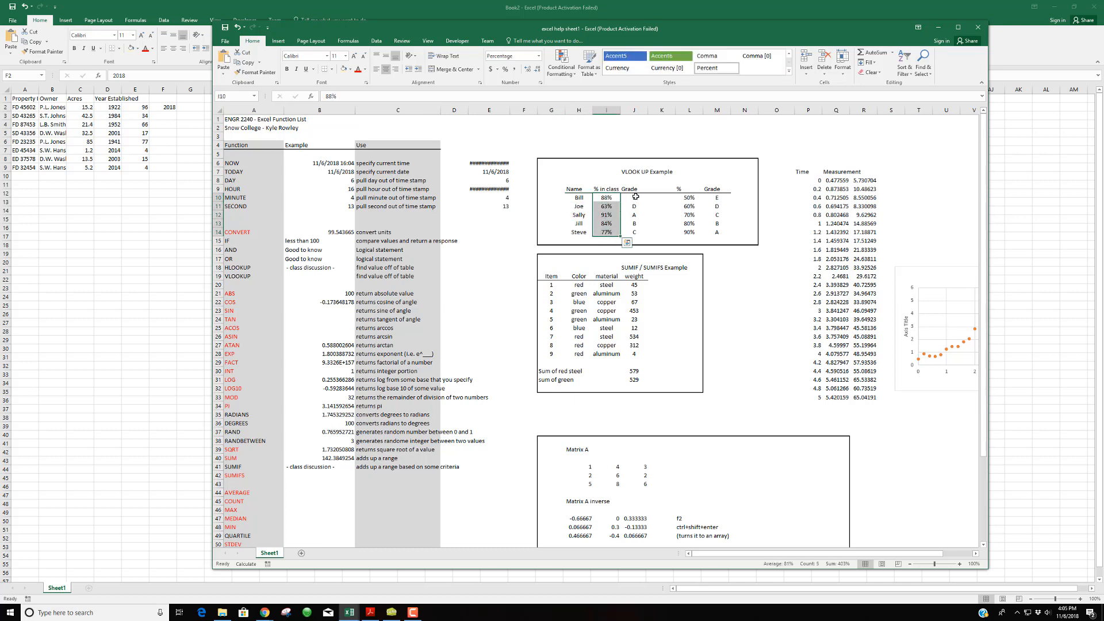
left_click_drag(635, 198, 636, 233)
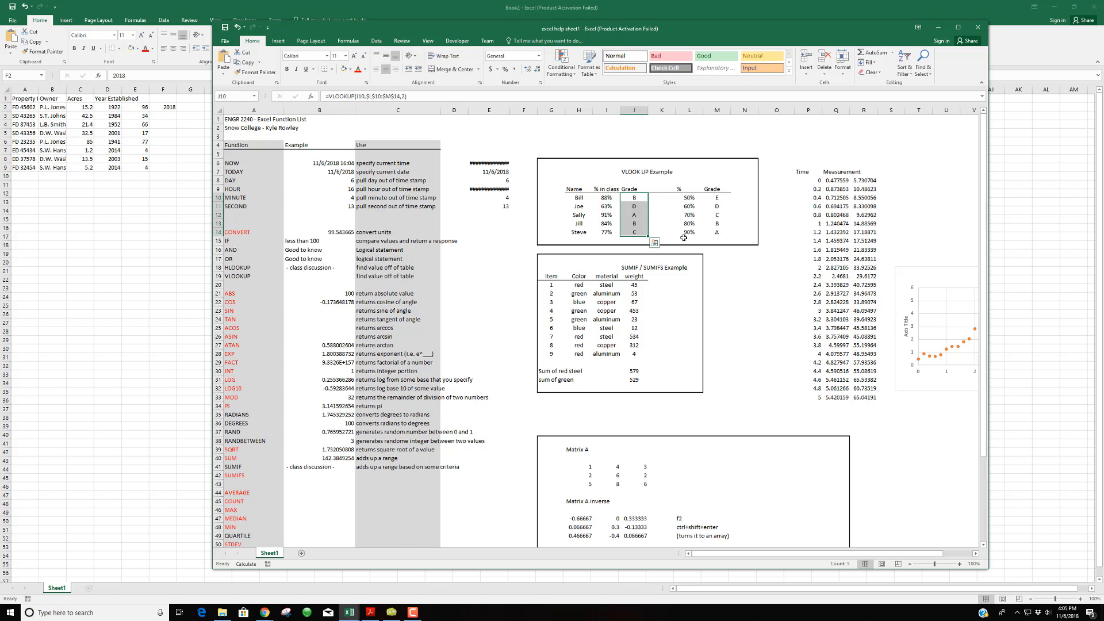
Examine the lookup table in L10:M14 that pairs each percentage threshold with a letter grade
left_click(716, 193)
left_click(690, 198)
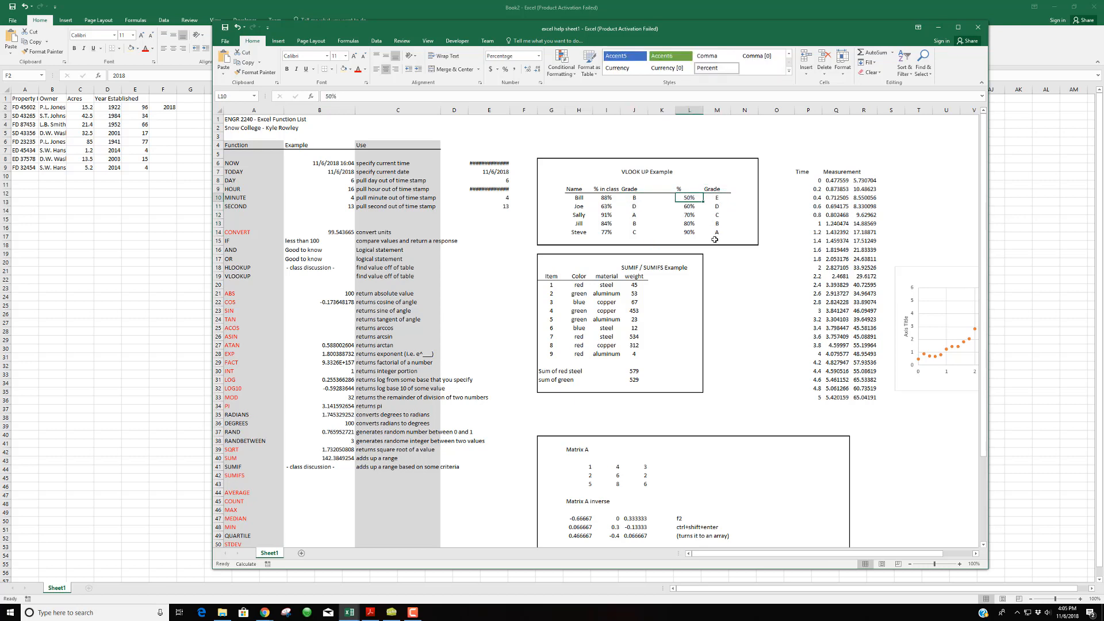
left_click(717, 208)
left_click(696, 208)
left_click(719, 218)
left_click(694, 216)
left_click(717, 223)
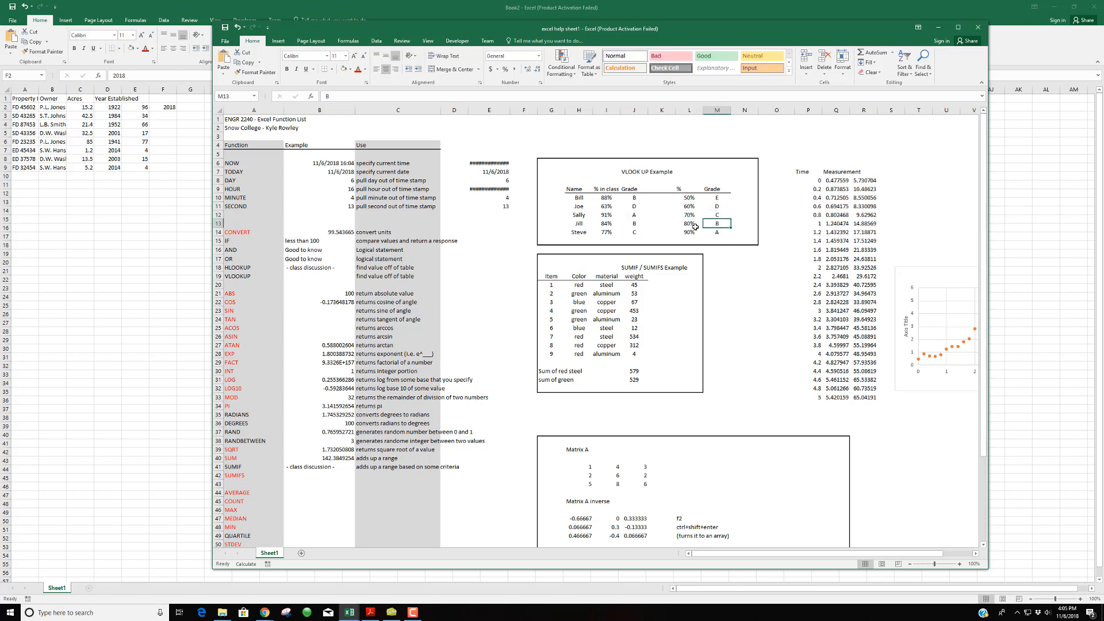
left_click(689, 225)
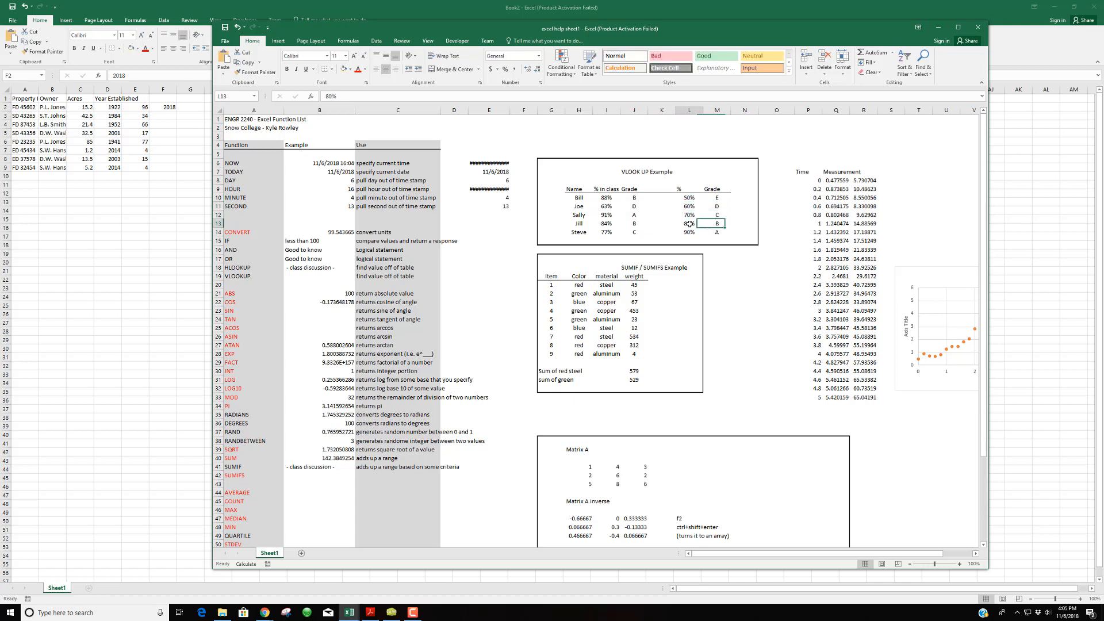
Inspect the VLOOKUP formula in J10 and the ranges it references
left_click(639, 198)
key("F2")
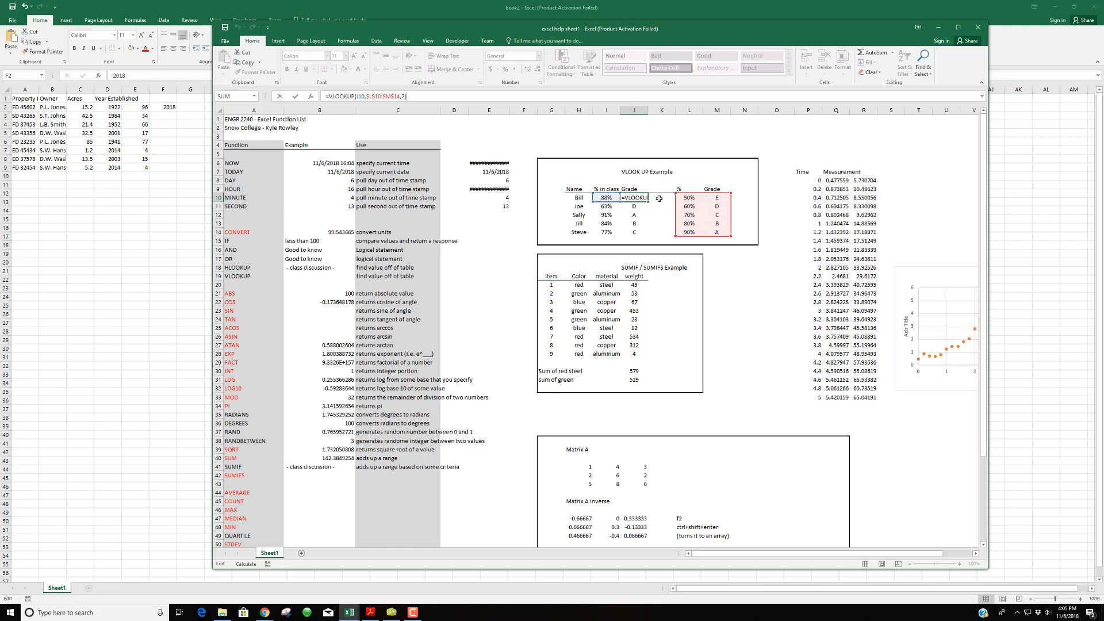
type("\\")
key("Return")
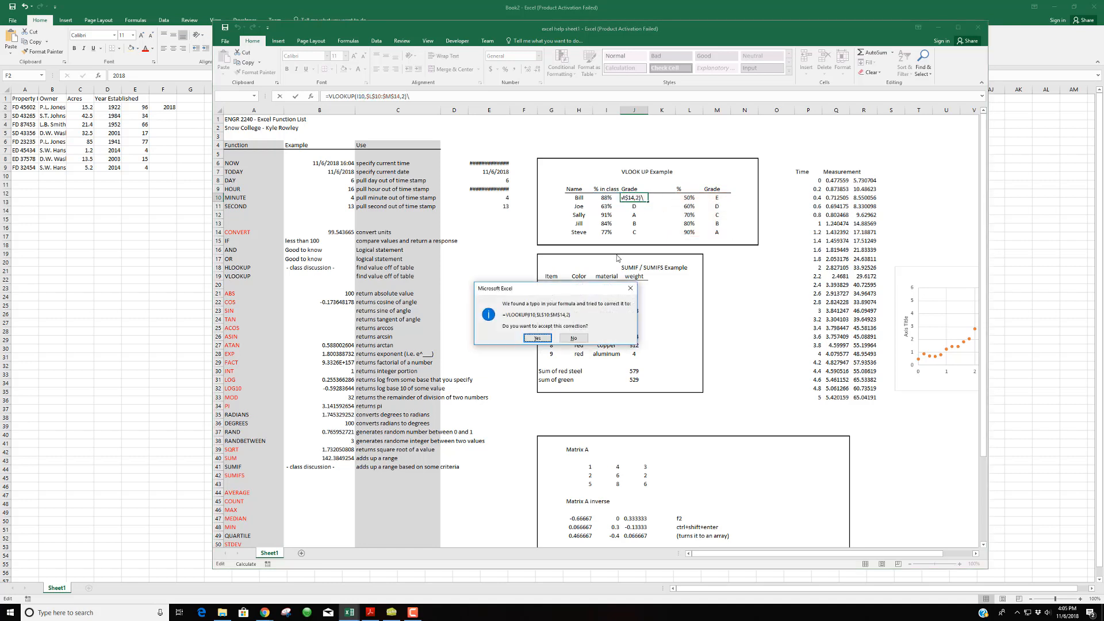
key("Return")
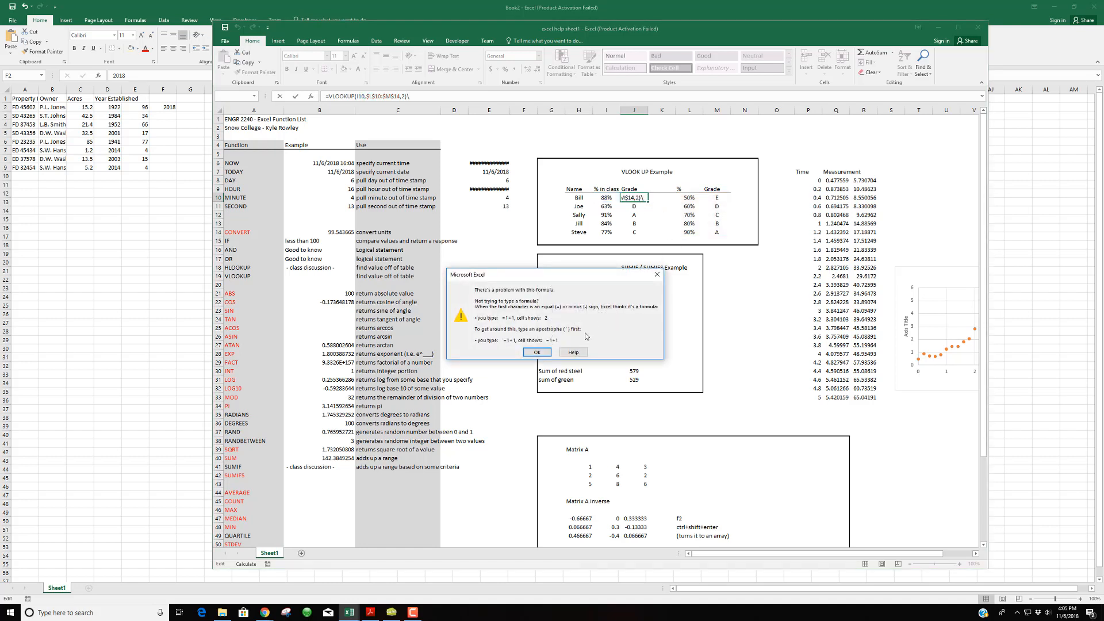
key("Return")
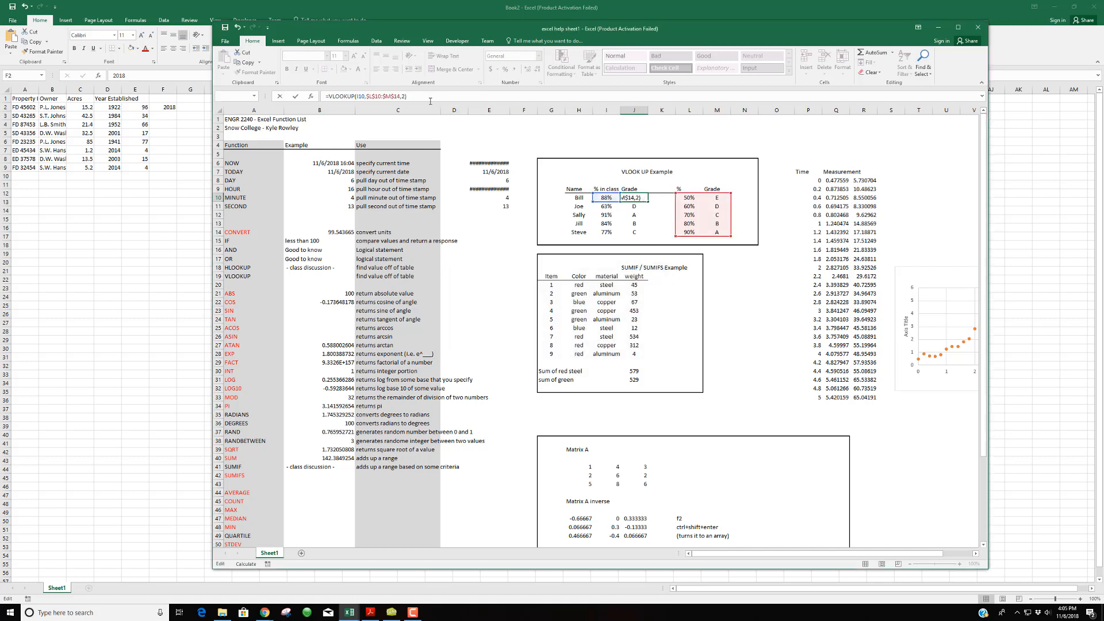
key("Return")
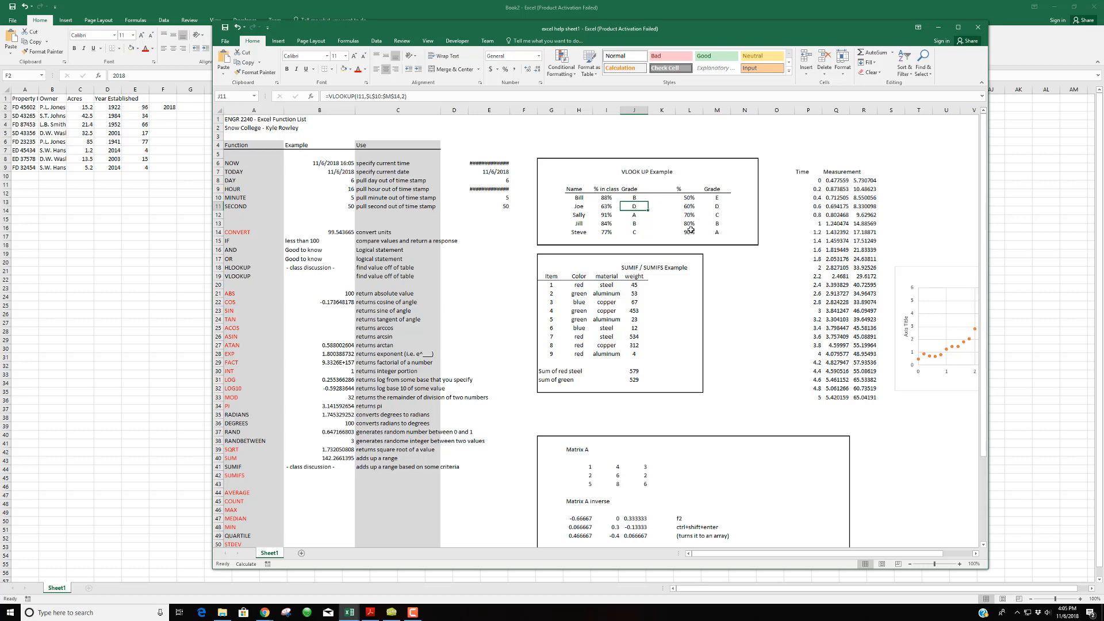
left_click(639, 196)
Inspect the SUMIFS formula for the sum of red steel in J30 and its criteria ranges
left_click(634, 371)
left_click(533, 97)
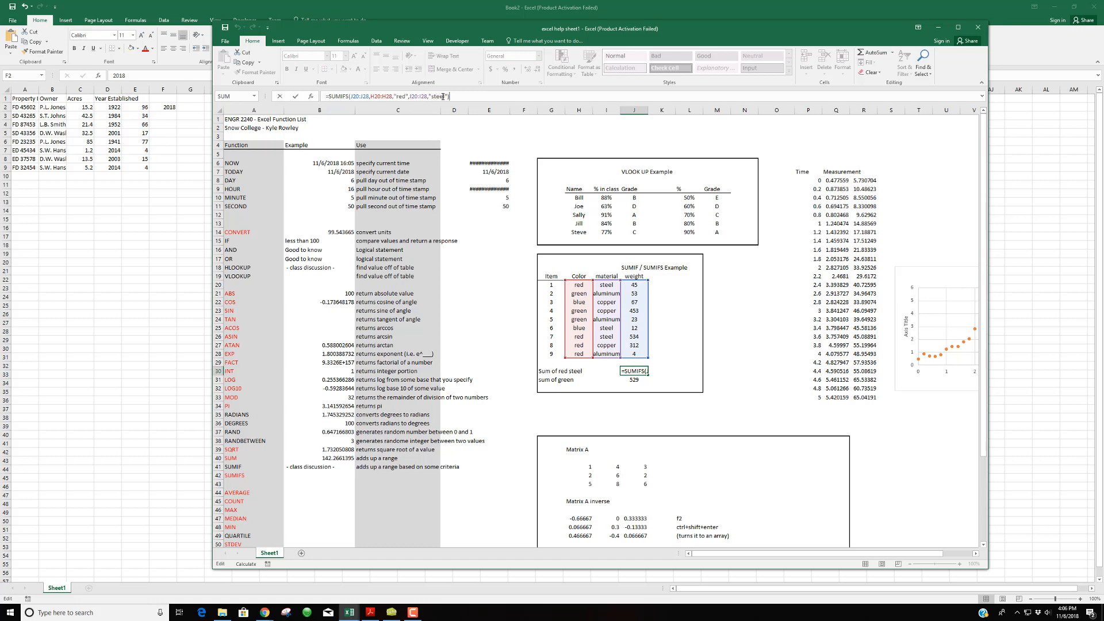
key("Return")
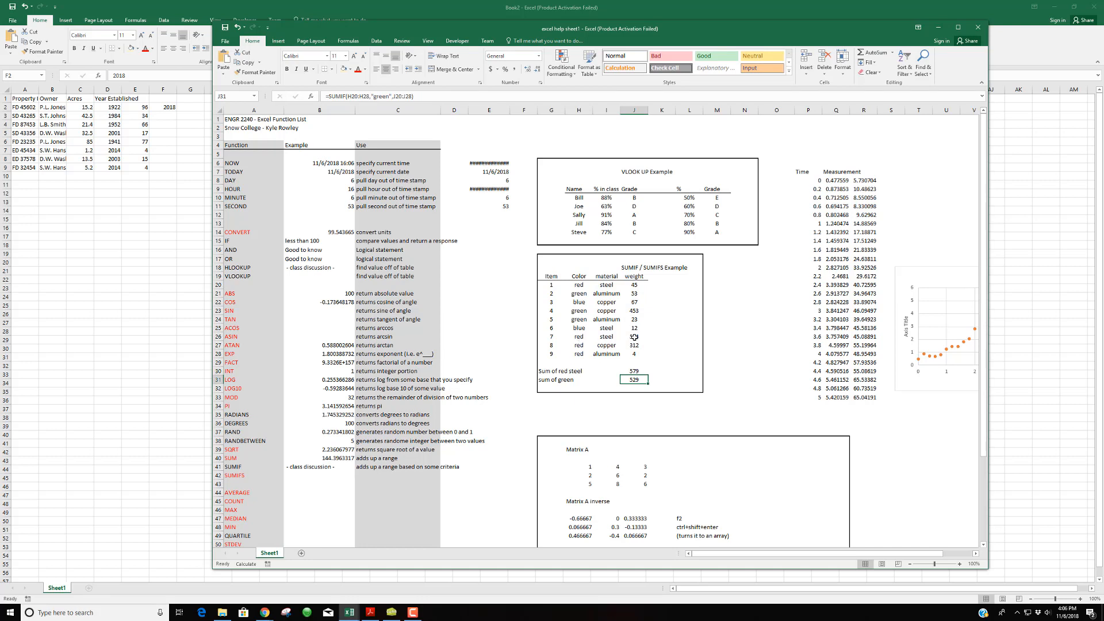
left_click(636, 369)
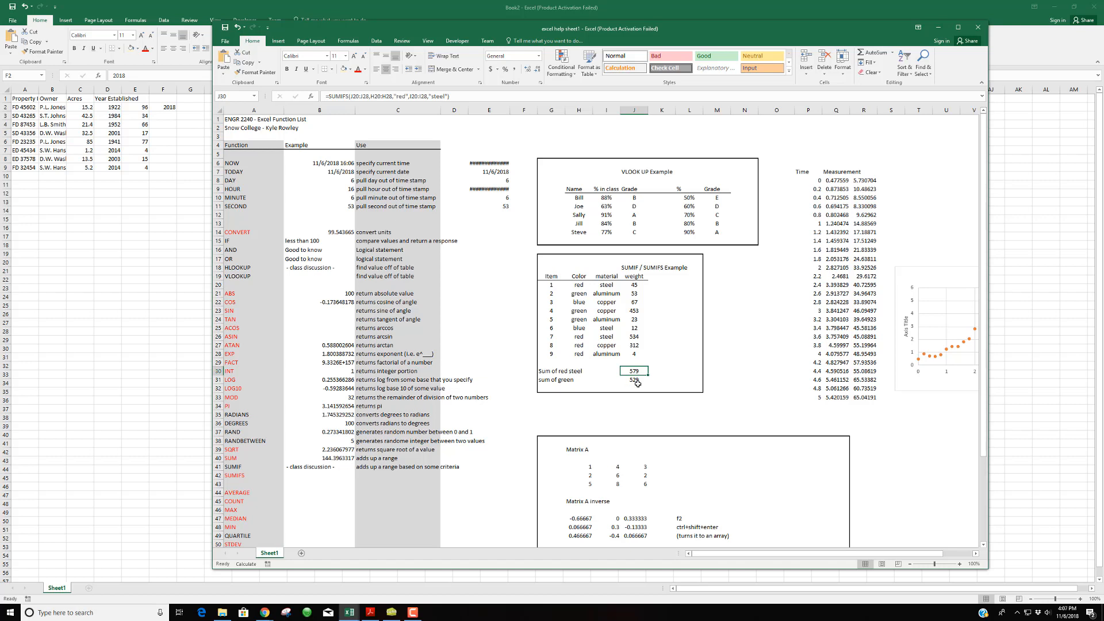
Inspect the SUMIF formula for the sum of green in J31 and its ranges
left_click(633, 381)
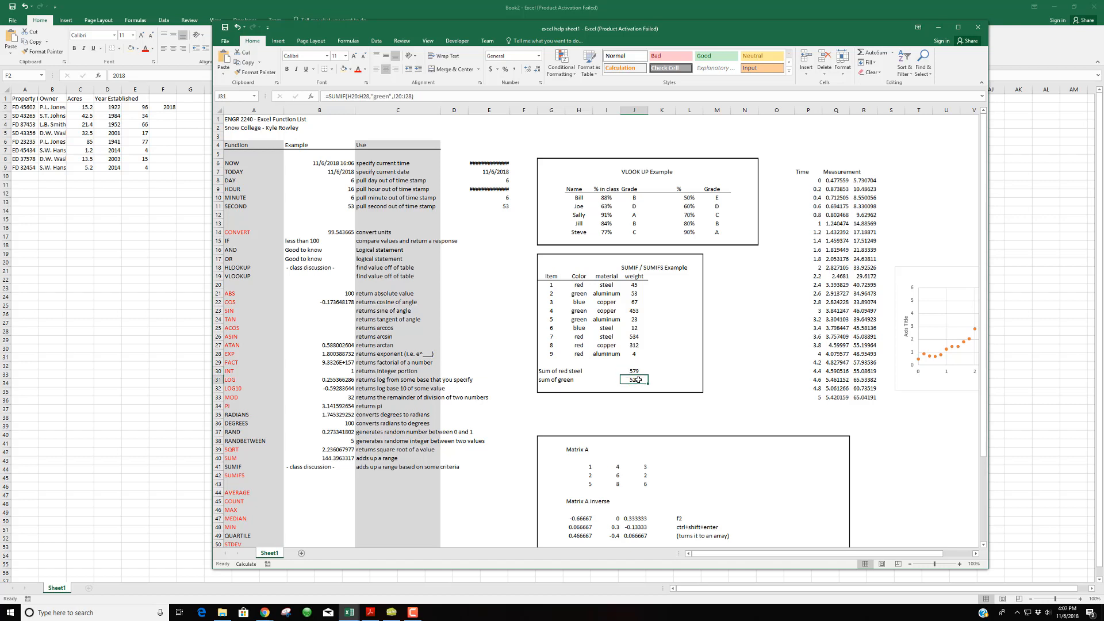
left_click(429, 97)
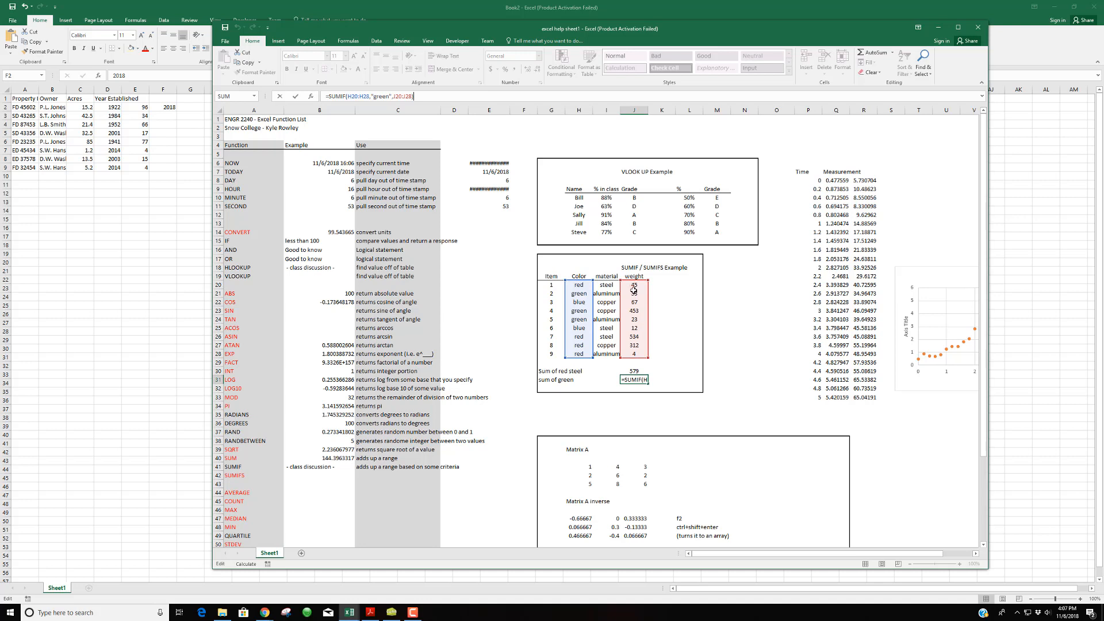
key("Return")
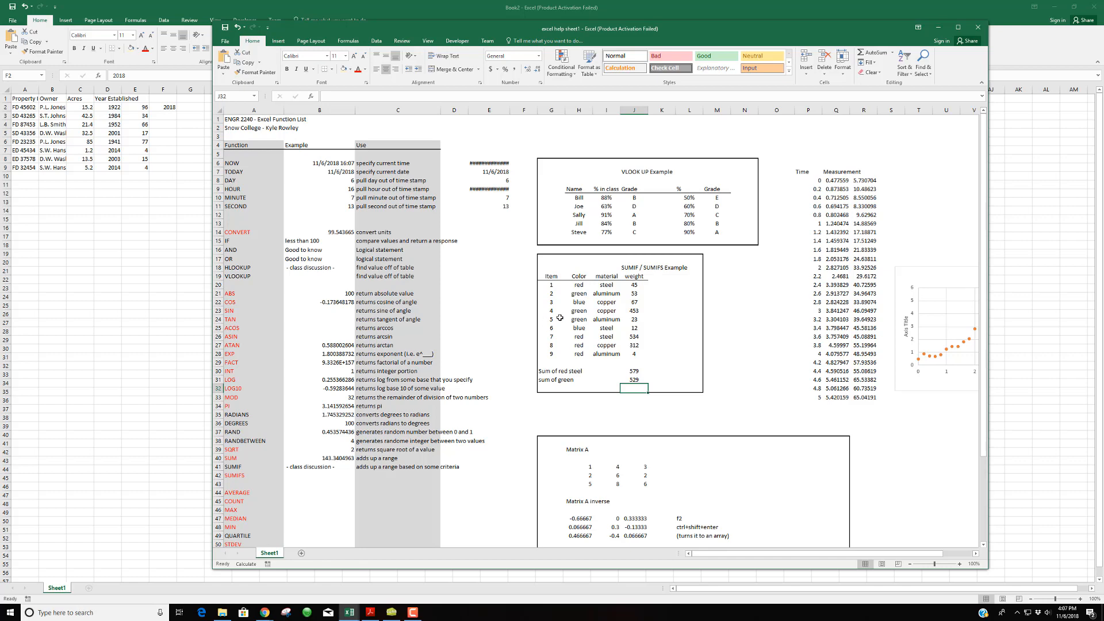
Switch back to the Book2 workbook containing the property data
left_click(118, 247)
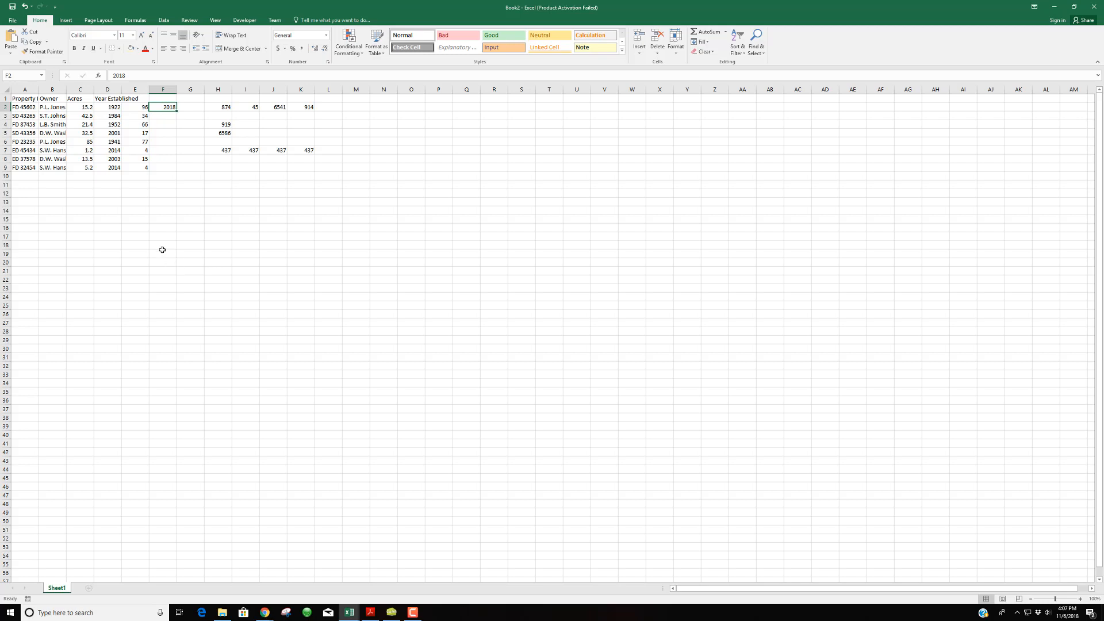
left_click_drag(30, 228, 35, 410)
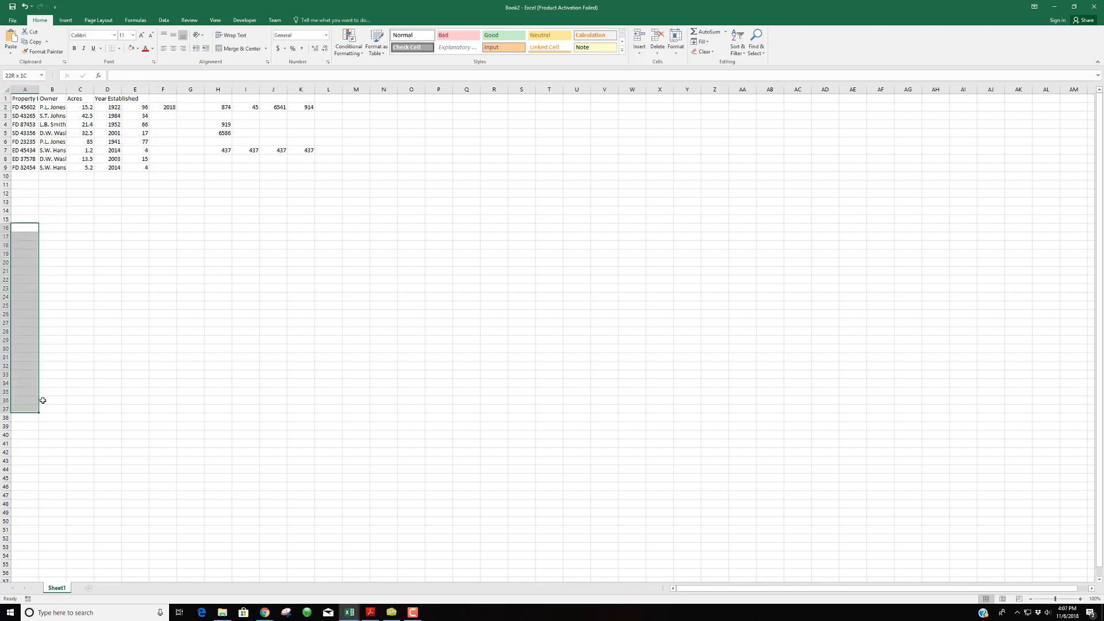
left_click(228, 336)
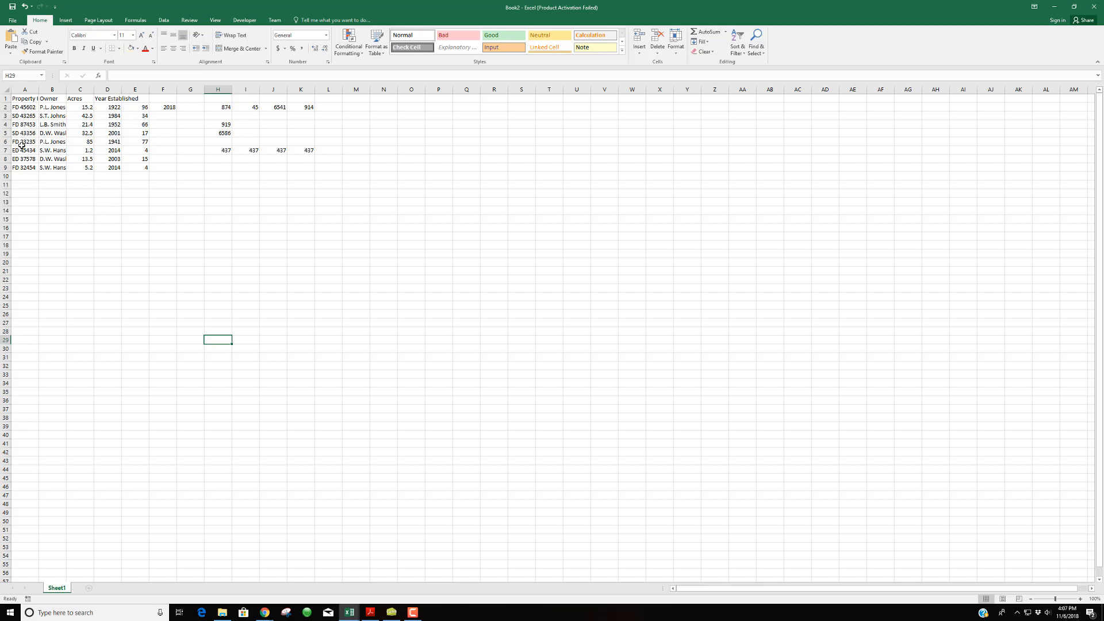
Move the block B1:L10, starting at the Owner column, to C1 so that column B is empty beside the property IDs
left_click(25, 106)
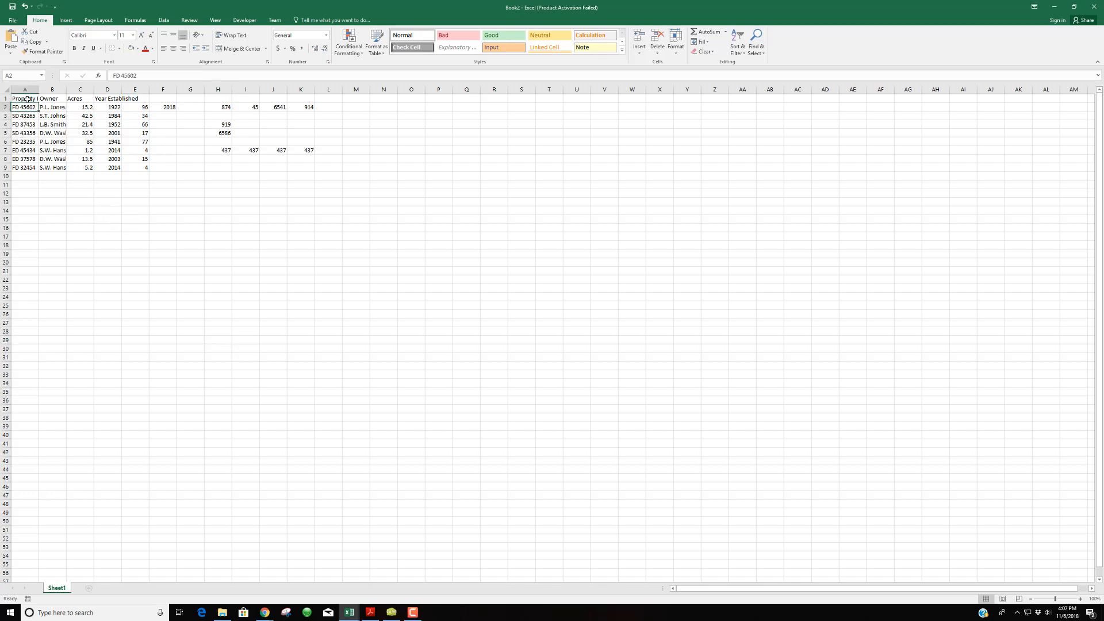
left_click(27, 99)
left_click(27, 107)
left_click_drag(48, 99, 299, 178)
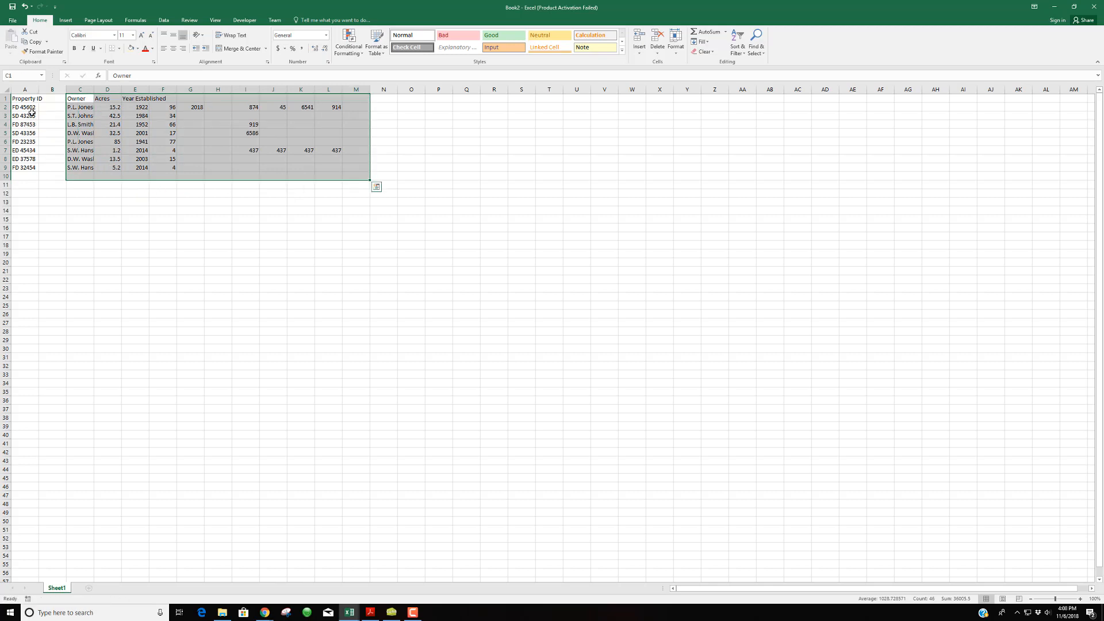
Split the property IDs in A2:A10 into two columns using Text to Columns, delimited by spaces
left_click_drag(28, 107, 26, 176)
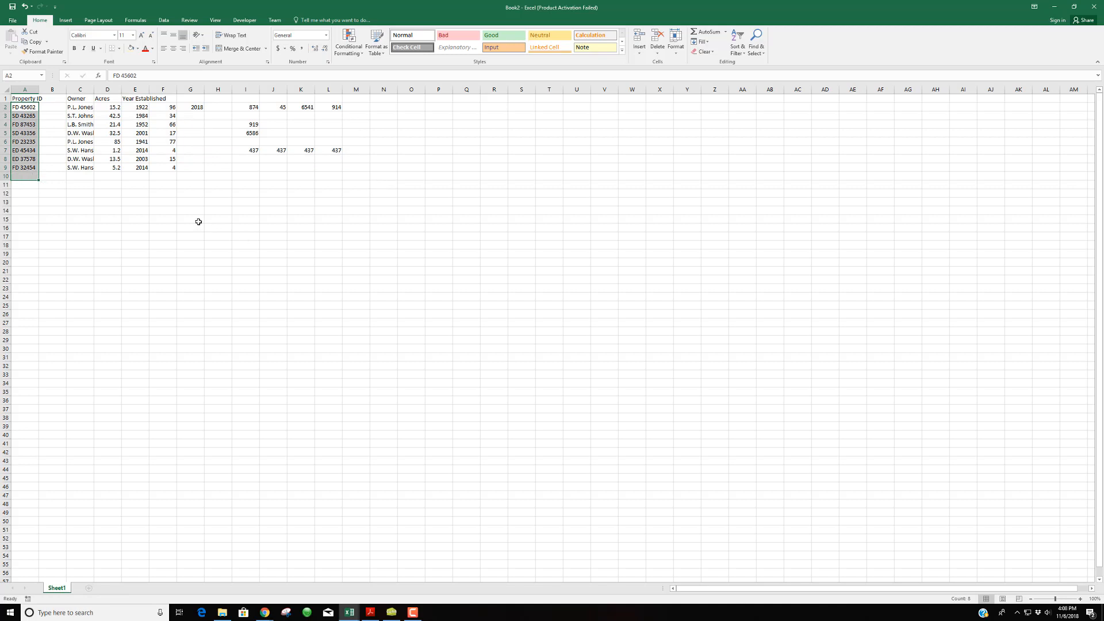
left_click(164, 20)
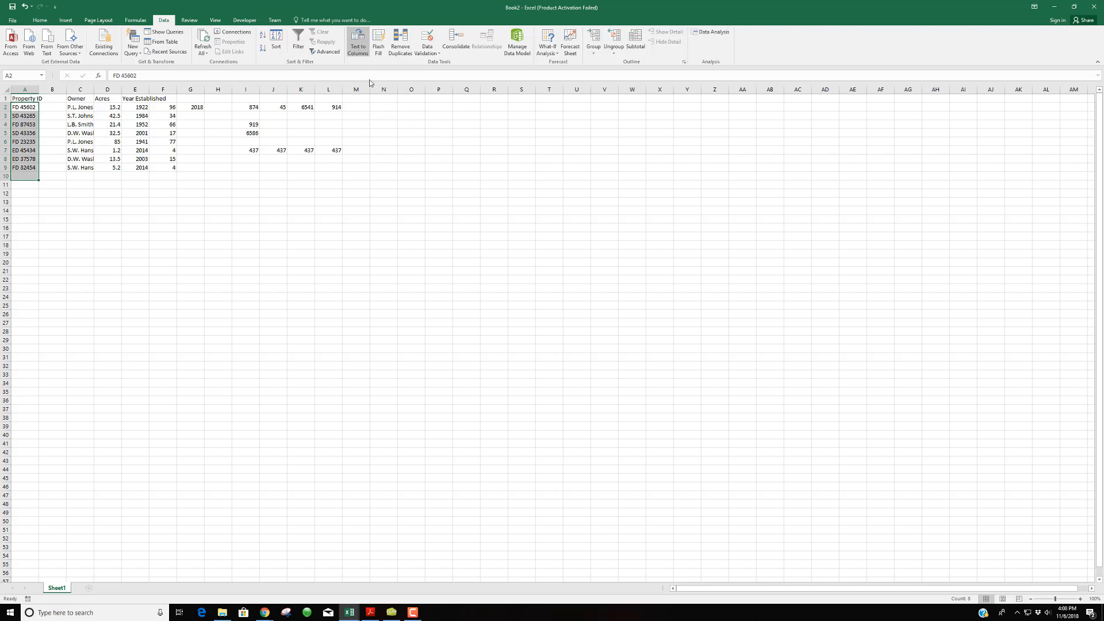
left_click(359, 52)
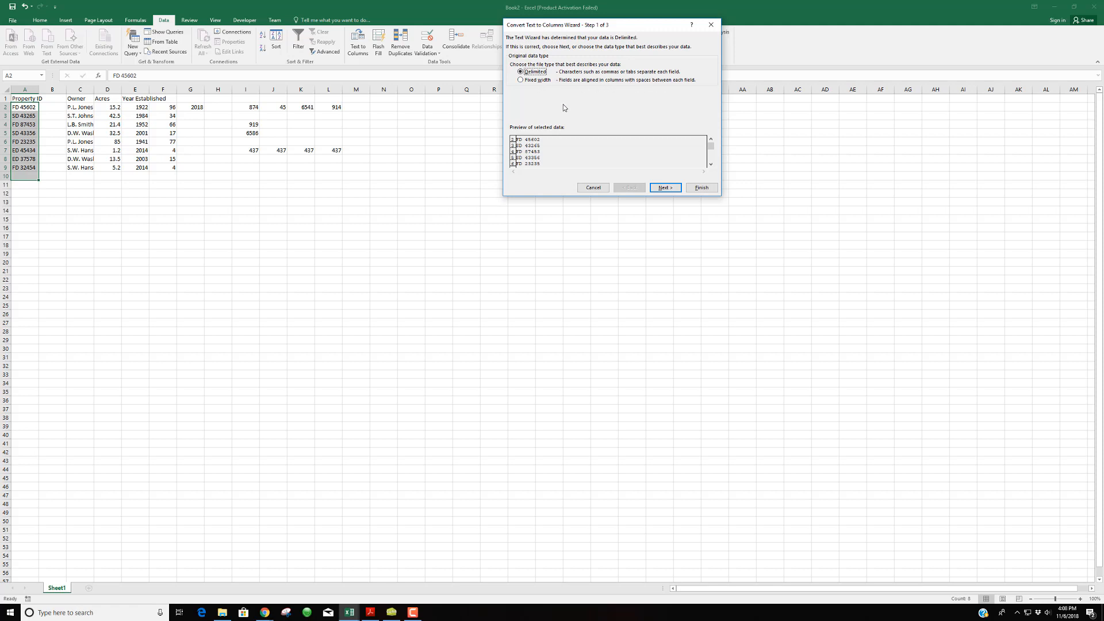
left_click(665, 189)
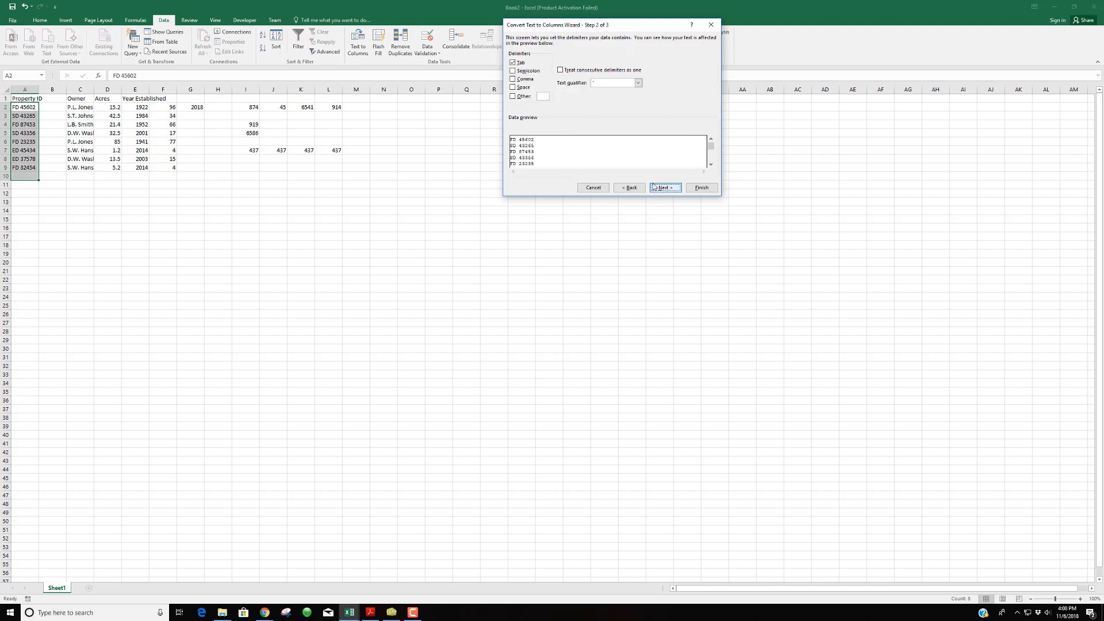
left_click(632, 189)
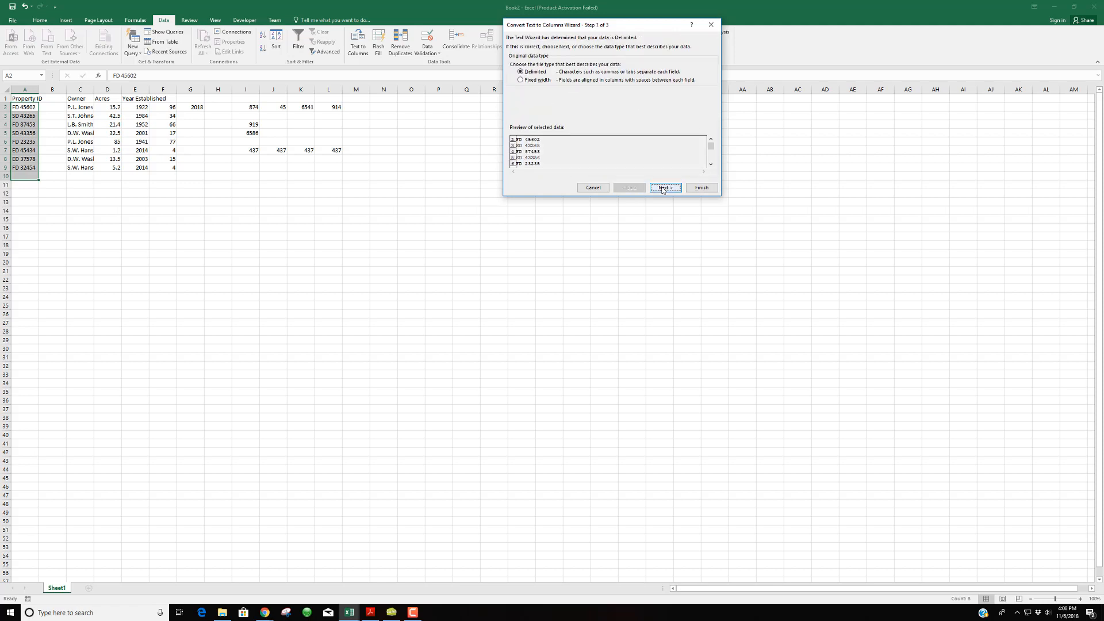
left_click(665, 189)
left_click(634, 190)
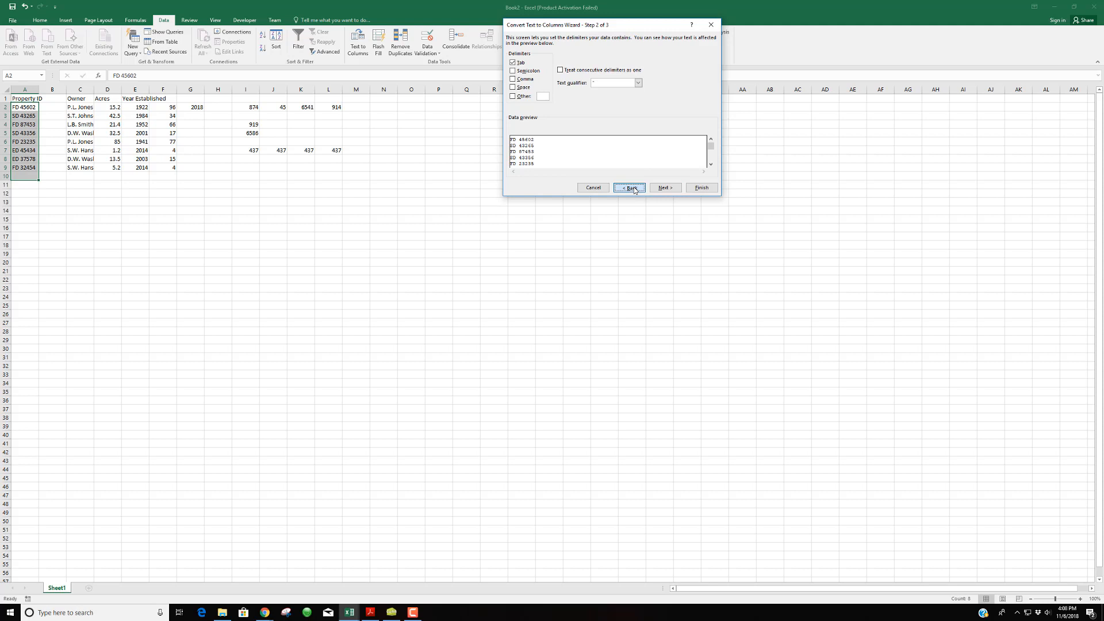
left_click(665, 188)
left_click(514, 87)
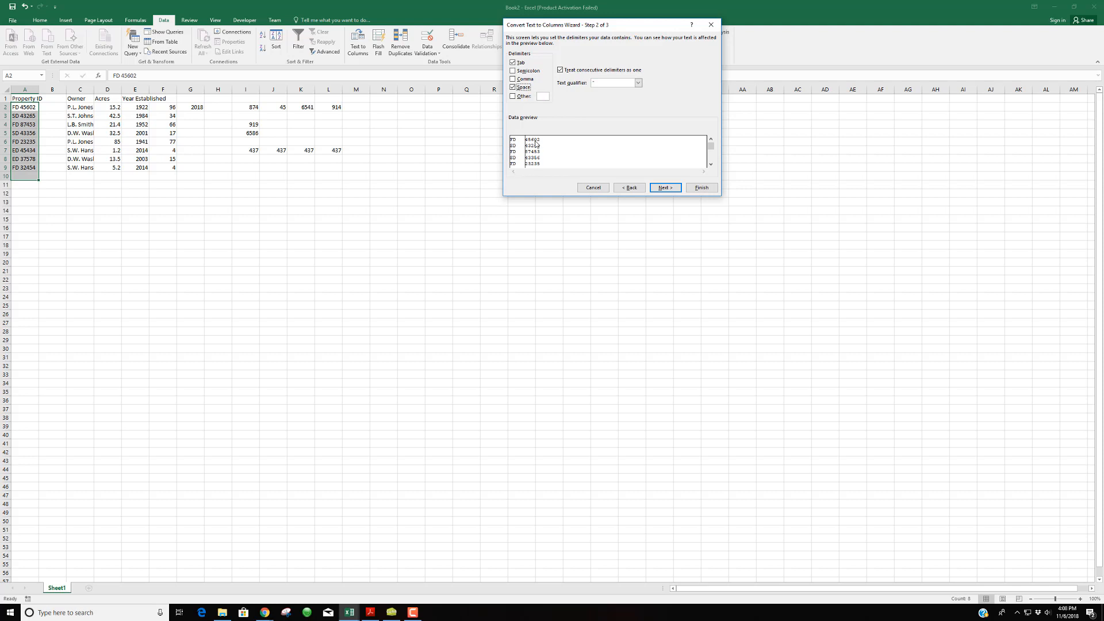
left_click(701, 188)
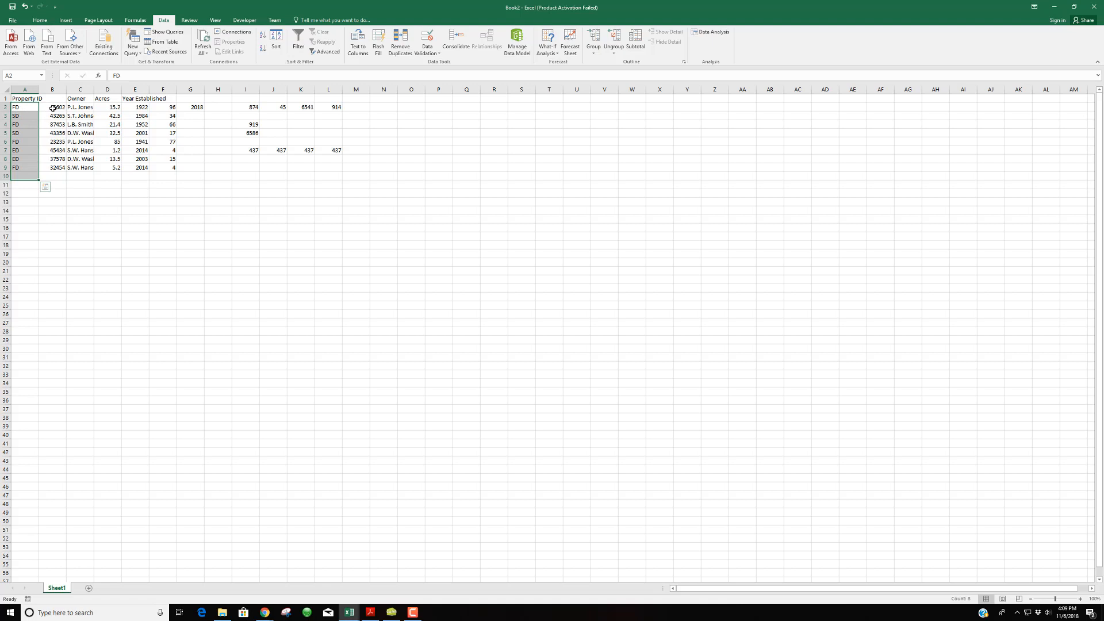
left_click(105, 204)
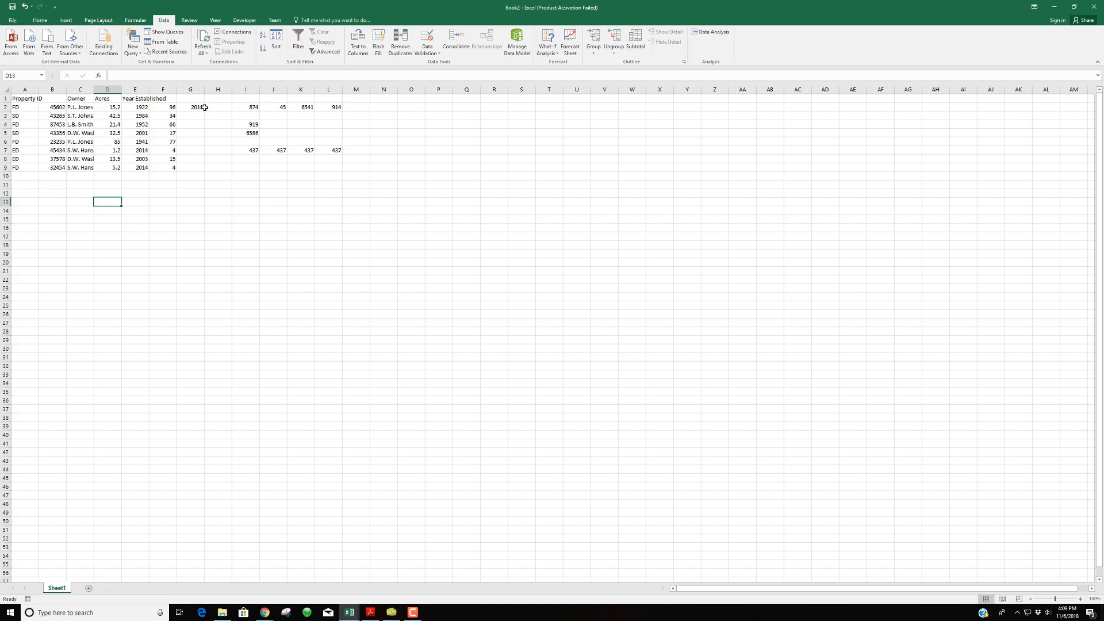
Clear the contents of F2:M11 beside the property table
left_click_drag(171, 107, 358, 186)
key("Delete")
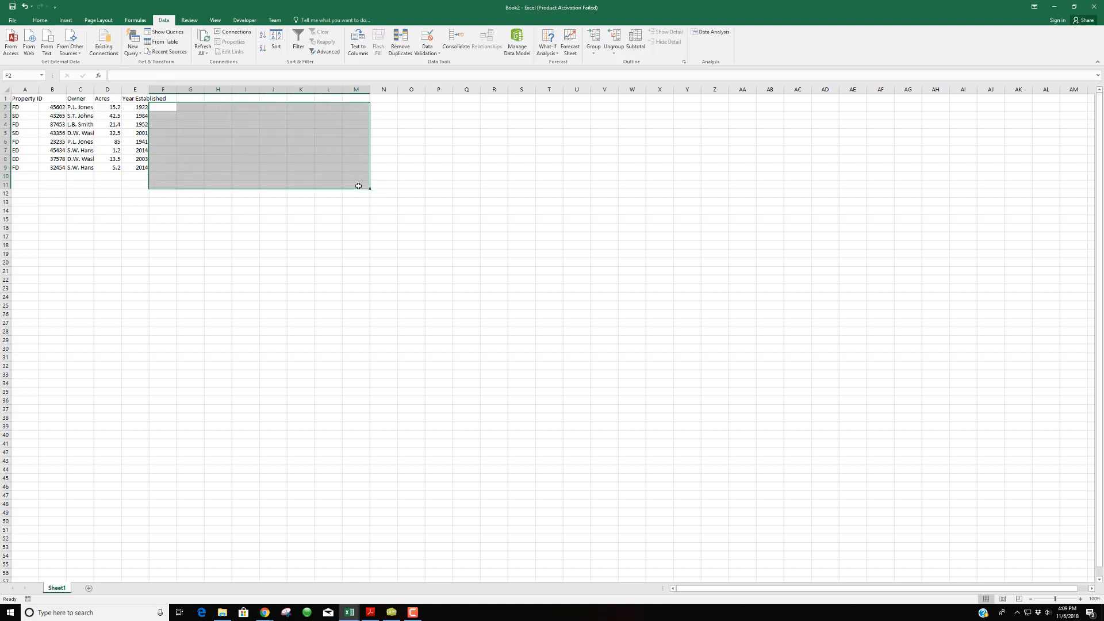
left_click(109, 261)
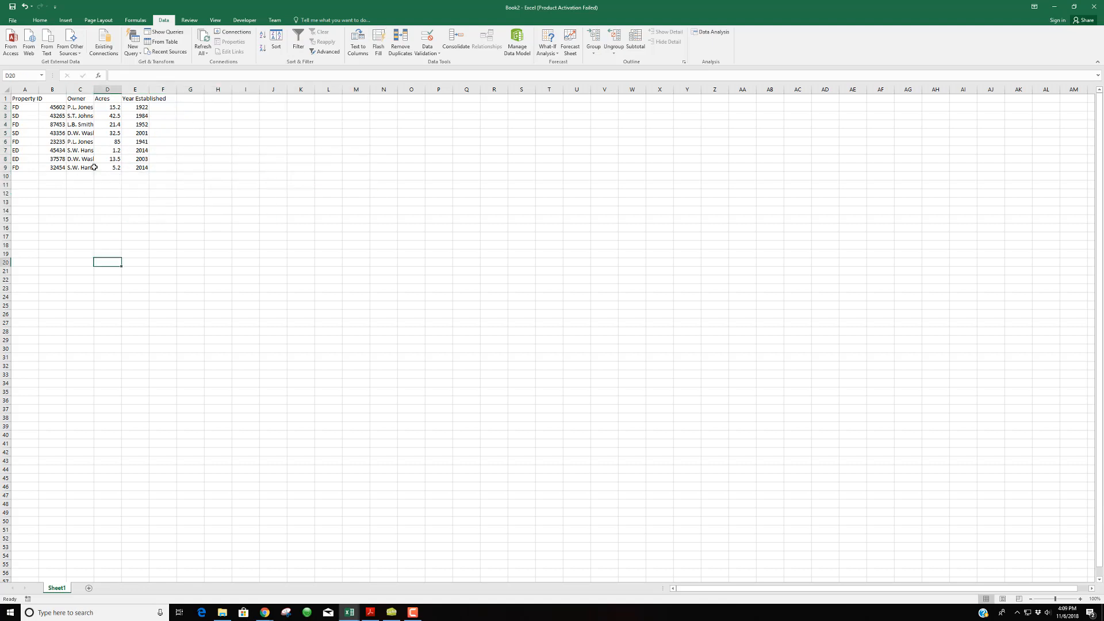
Fill the entire worksheet with white so the gridlines are hidden
left_click(39, 21)
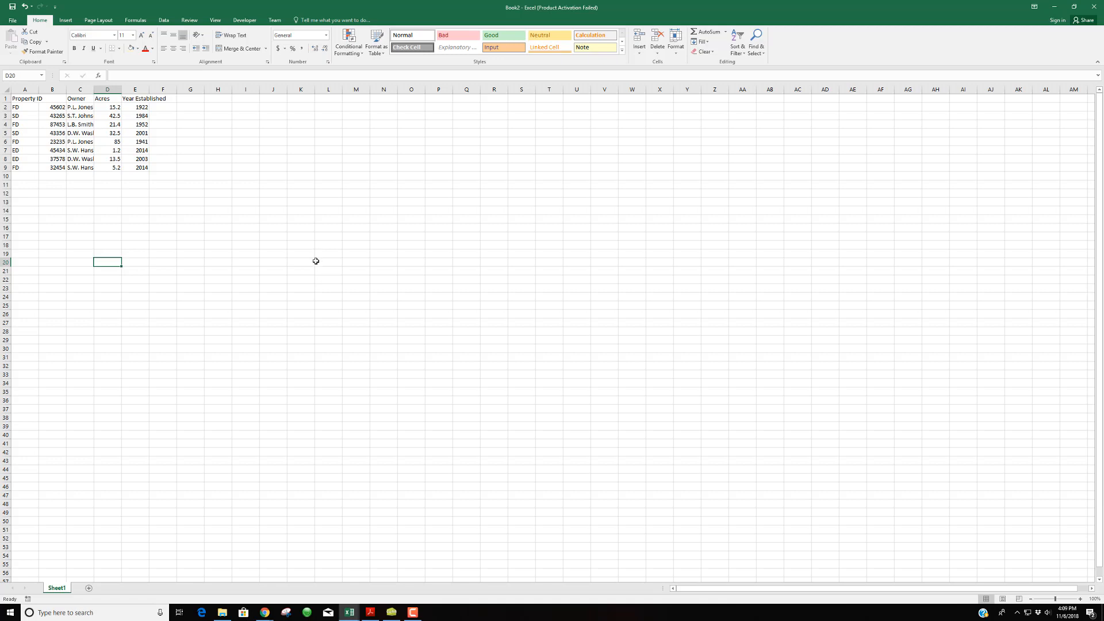
key("ctrl+a")
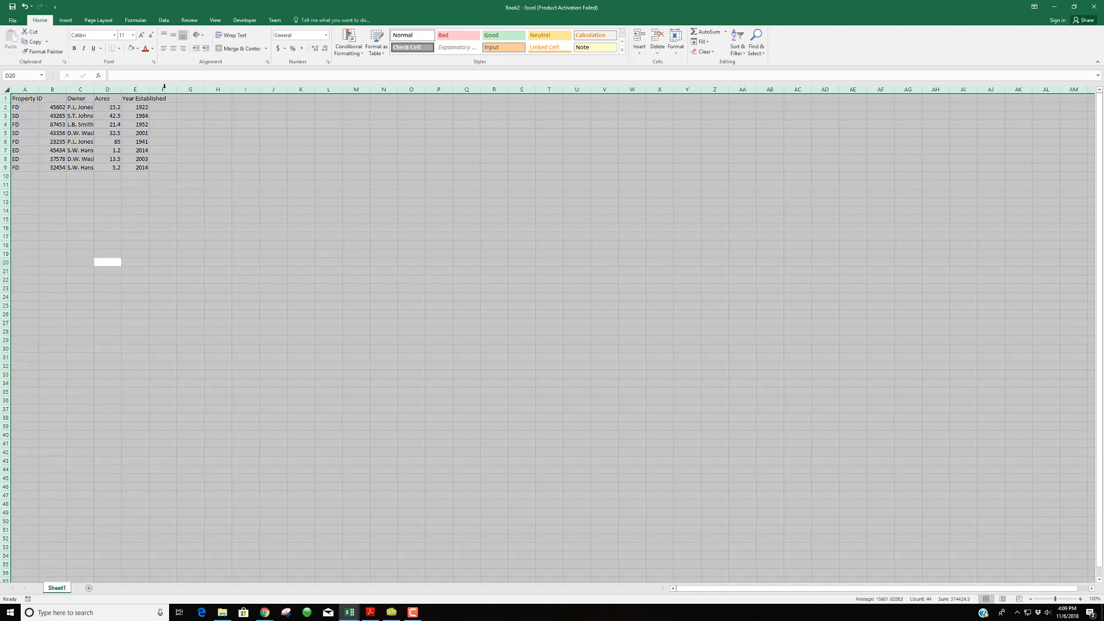
left_click(138, 48)
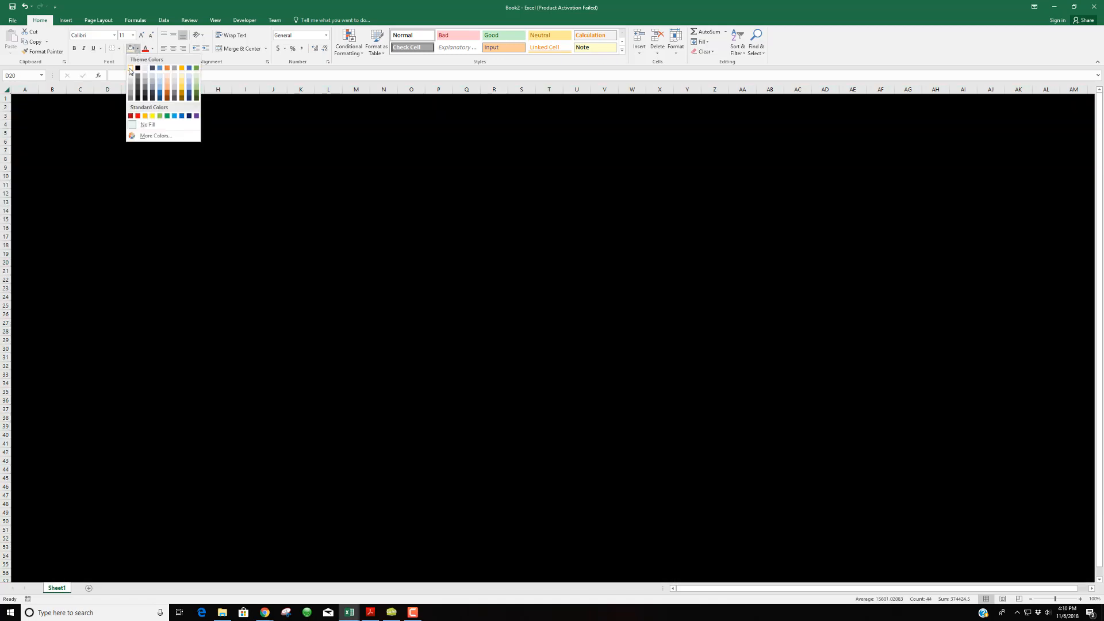
left_click(130, 70)
left_click(246, 228)
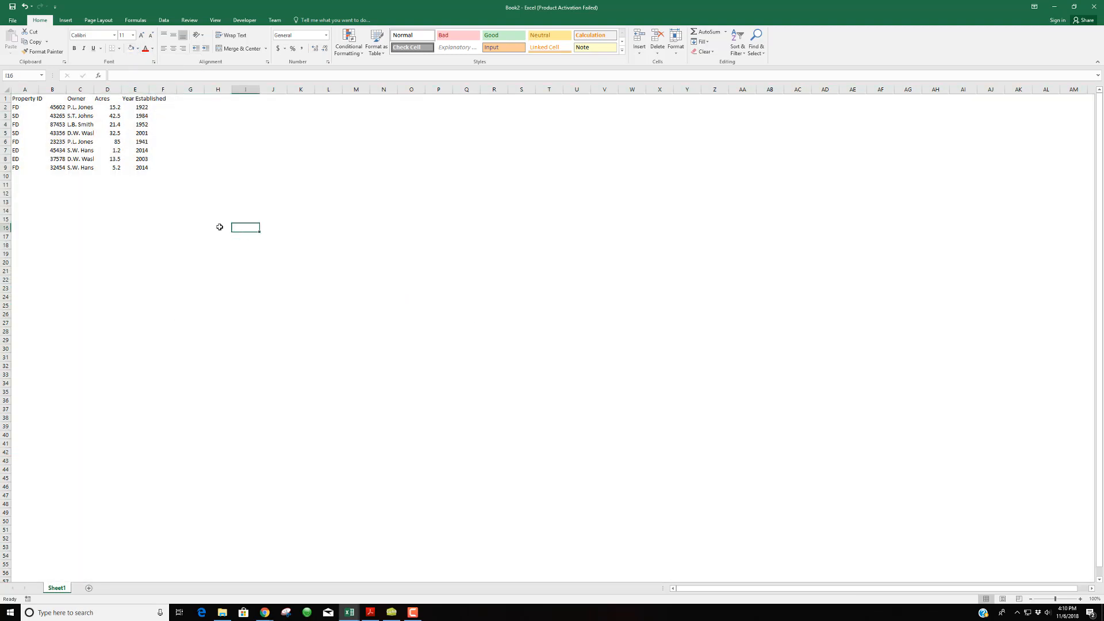
Auto-fit the widths of columns A and E to their header text
double_click(37, 89)
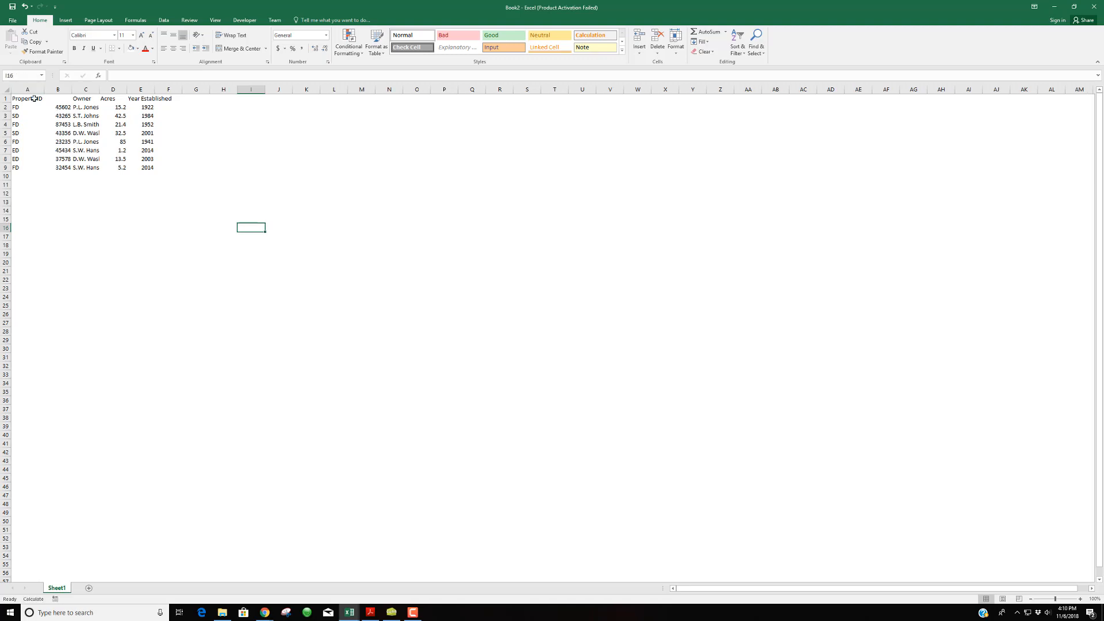
double_click(155, 89)
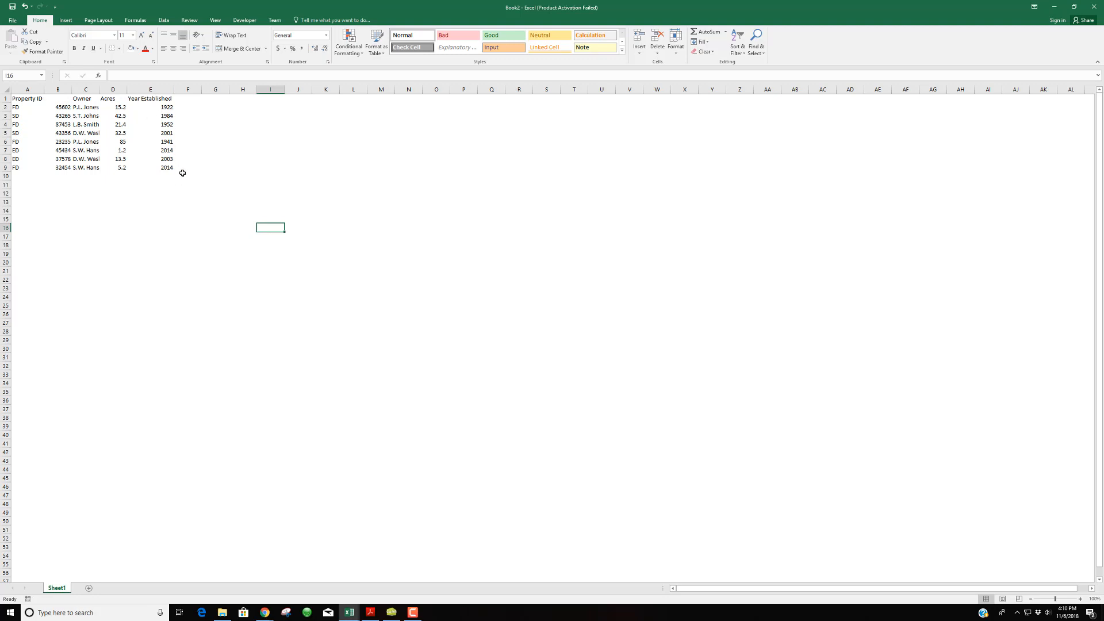
Wrap the Year Established header in E1 and narrow column E so the header fits on two lines
left_click(148, 100)
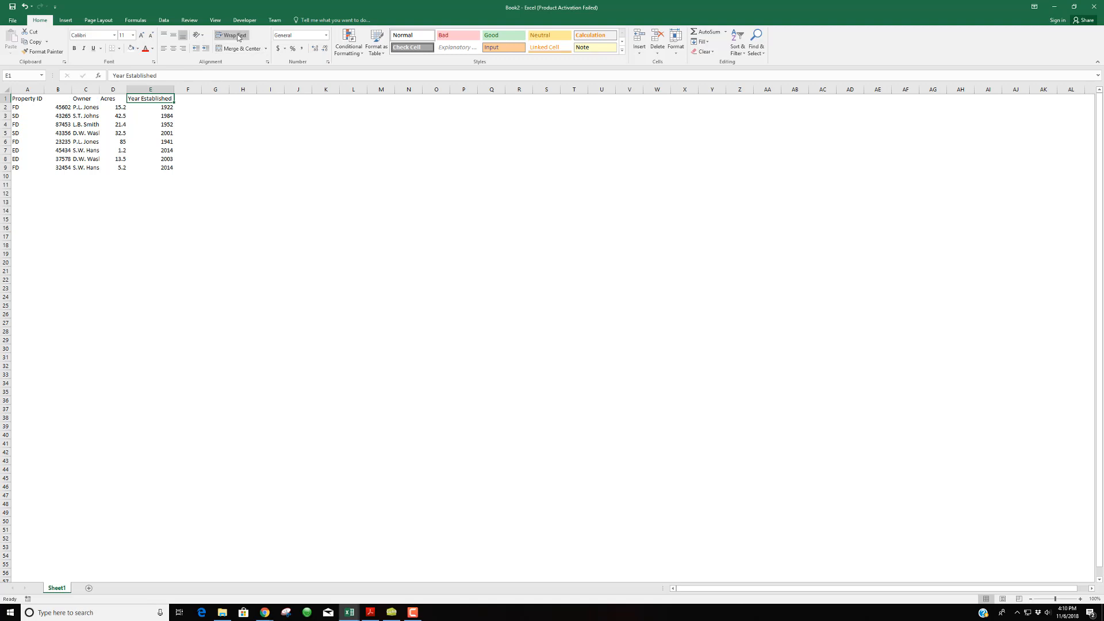
left_click(195, 160)
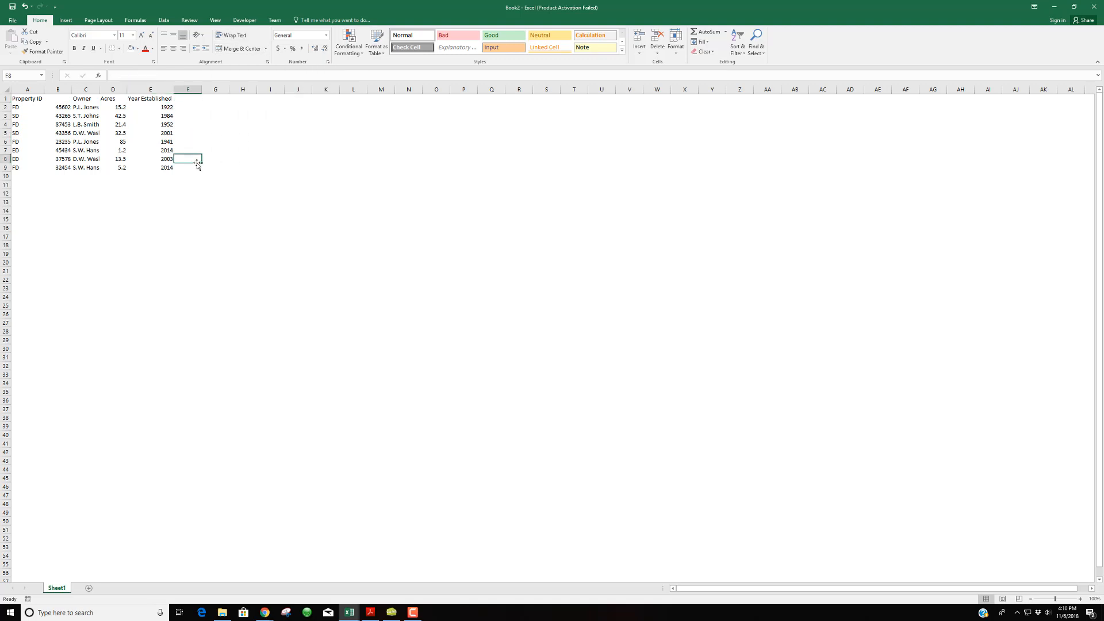
left_click(159, 99)
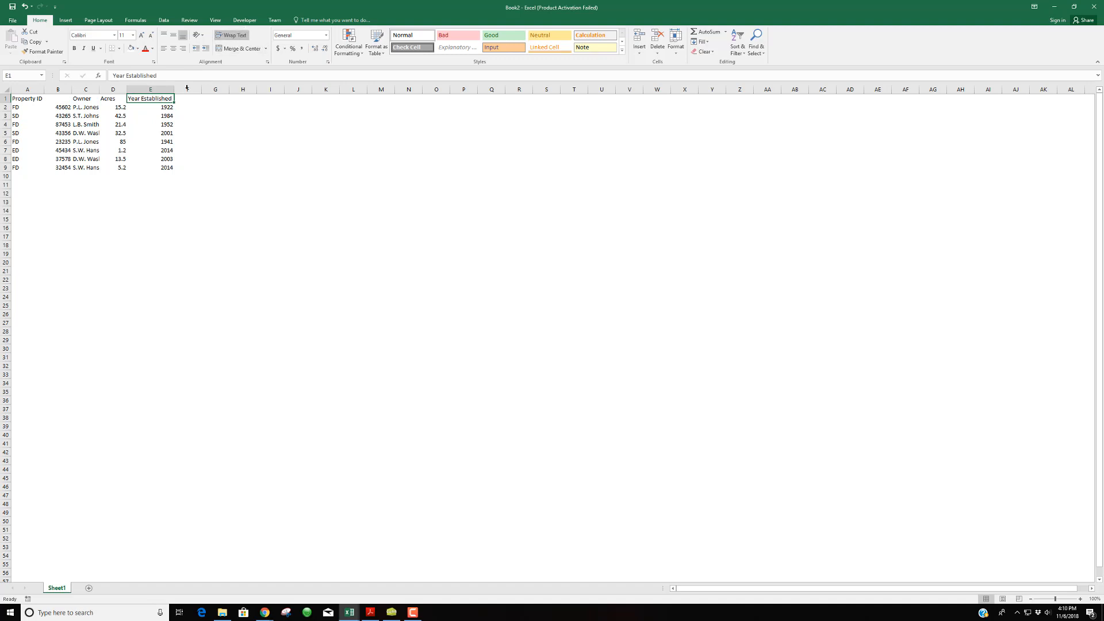
left_click_drag(173, 90, 155, 90)
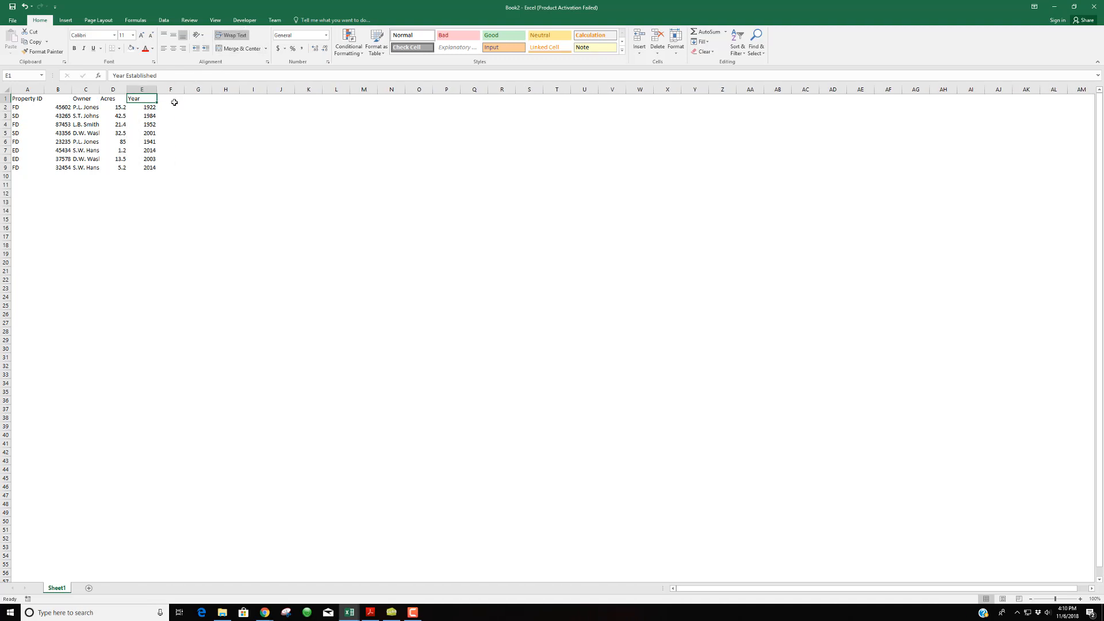
left_click(230, 35)
left_click(231, 35)
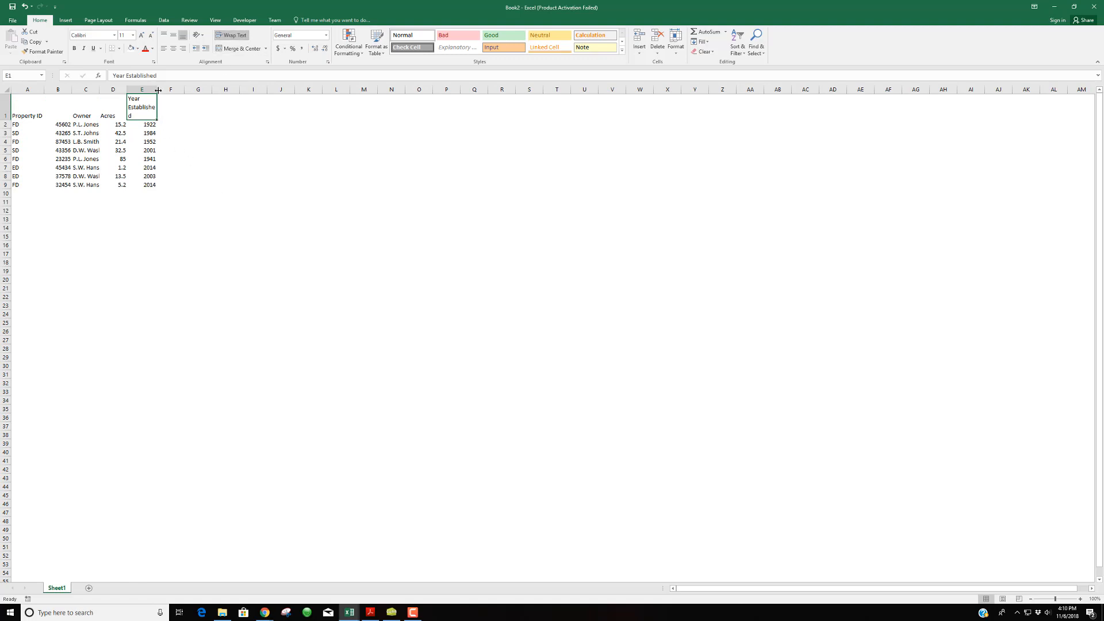
left_click_drag(157, 90, 161, 90)
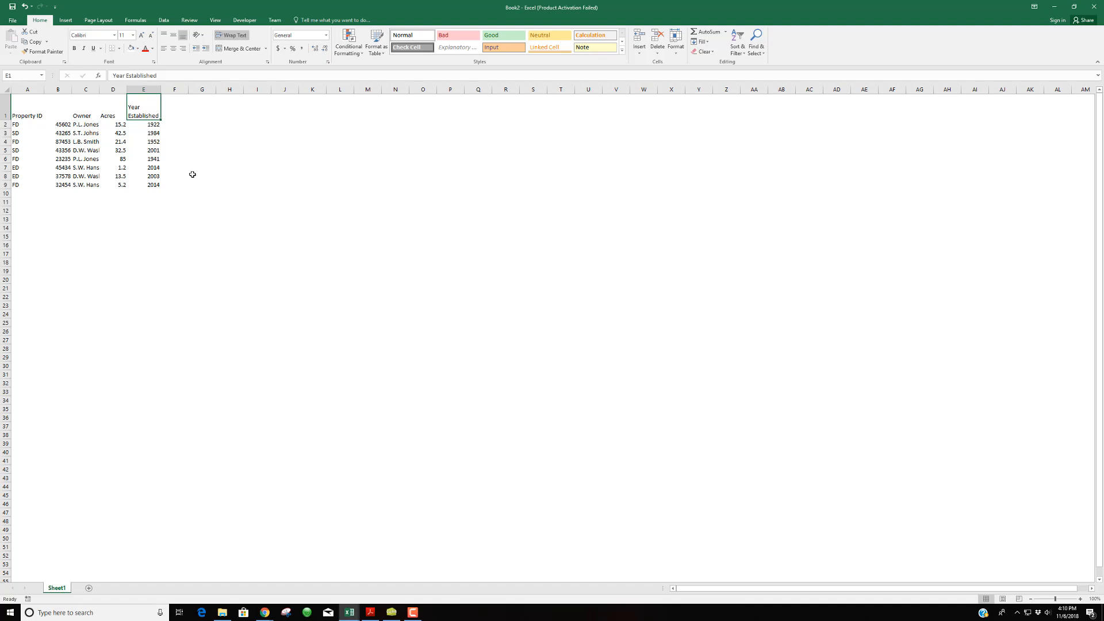
left_click(173, 235)
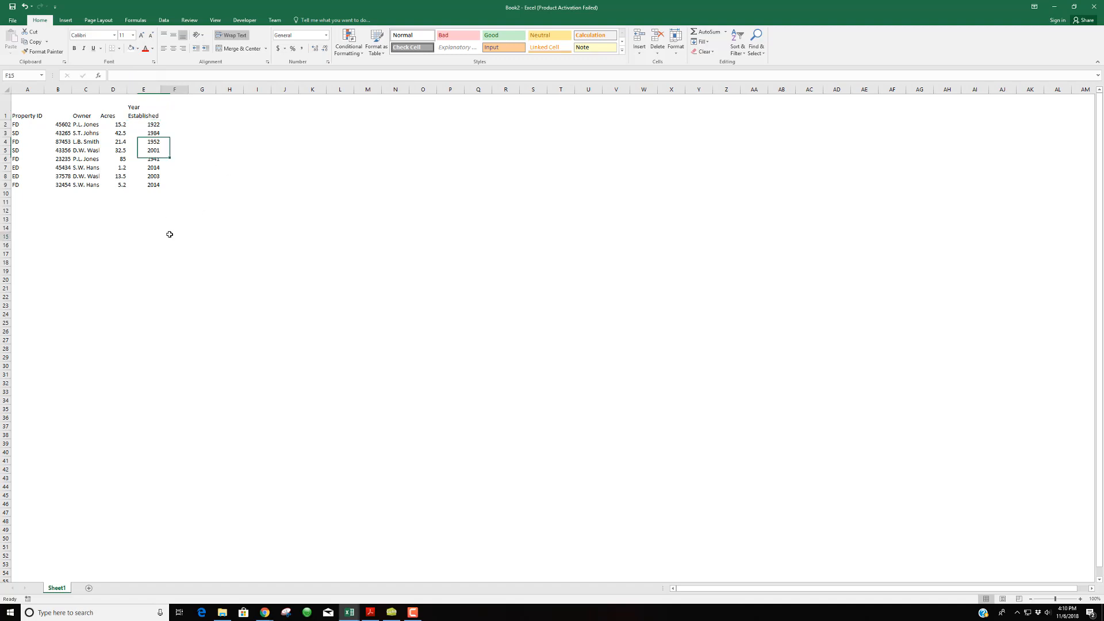
Center the header cells A1:E1 and add a bottom border beneath them
left_click_drag(23, 117, 135, 117)
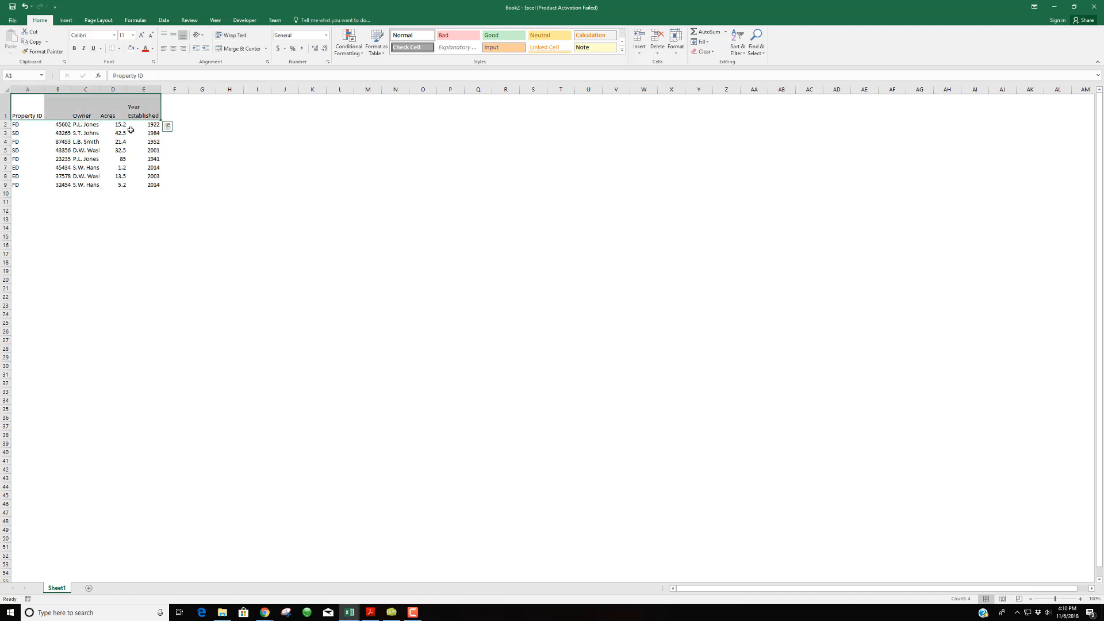
left_click(173, 48)
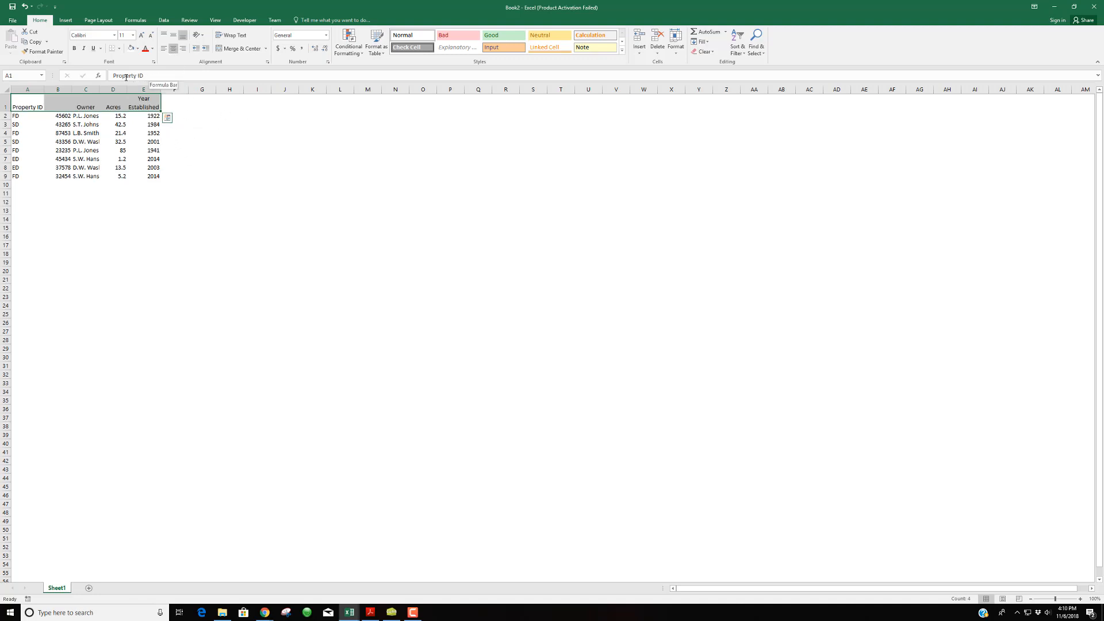
left_click(113, 49)
left_click(202, 176)
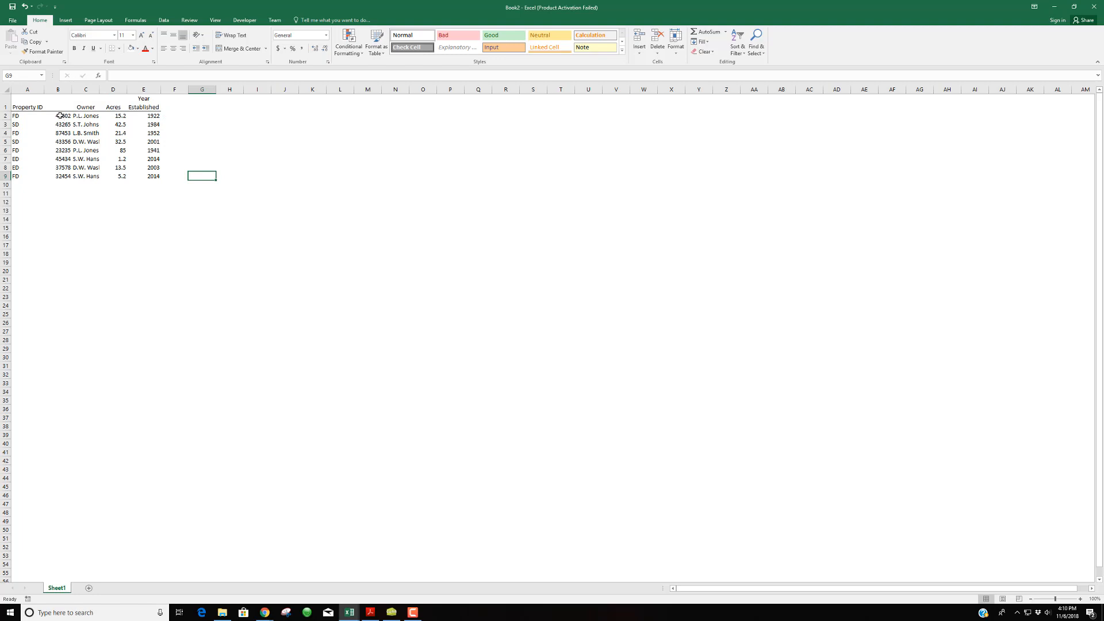
Center the ID numbers in B2:B9 and the acres and year values in D2:E9
left_click_drag(60, 116, 60, 176)
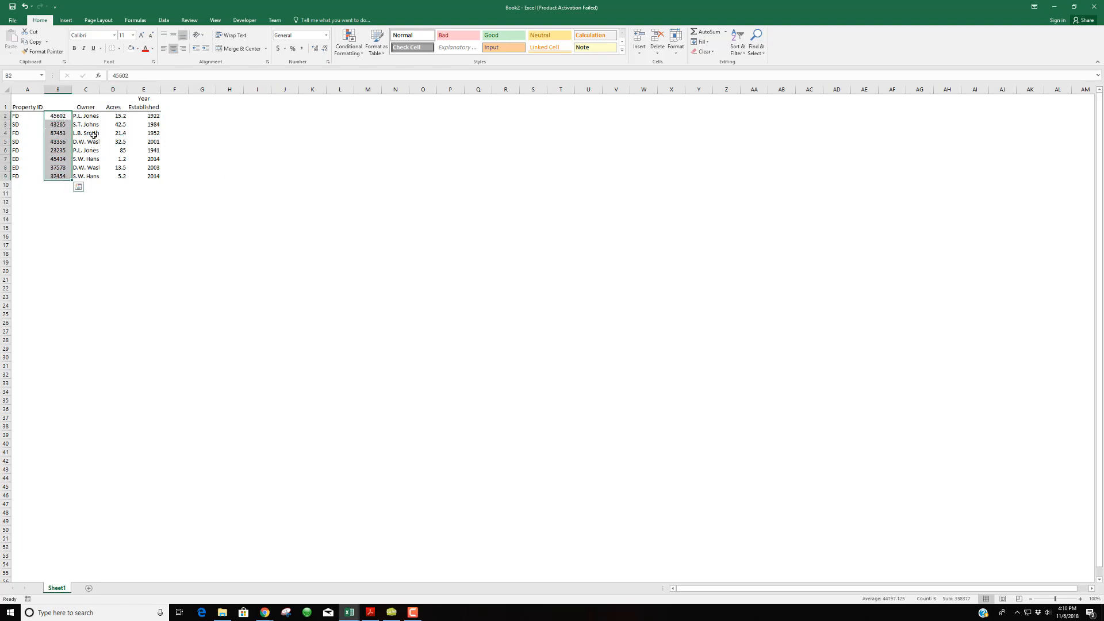
left_click_drag(115, 116, 141, 180)
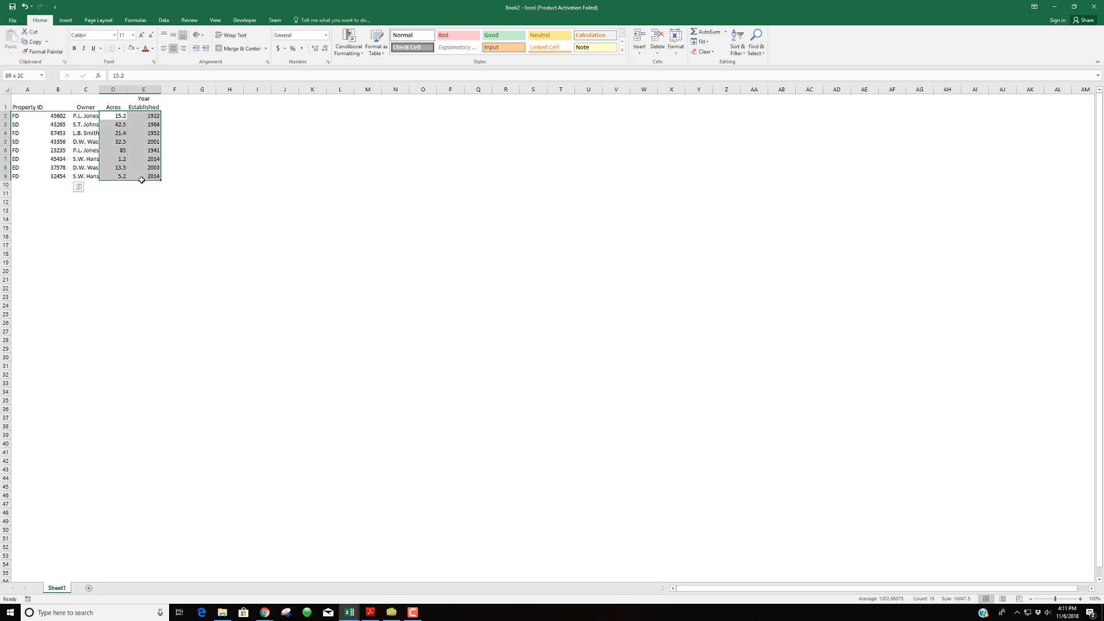
left_click(173, 48)
left_click(175, 228)
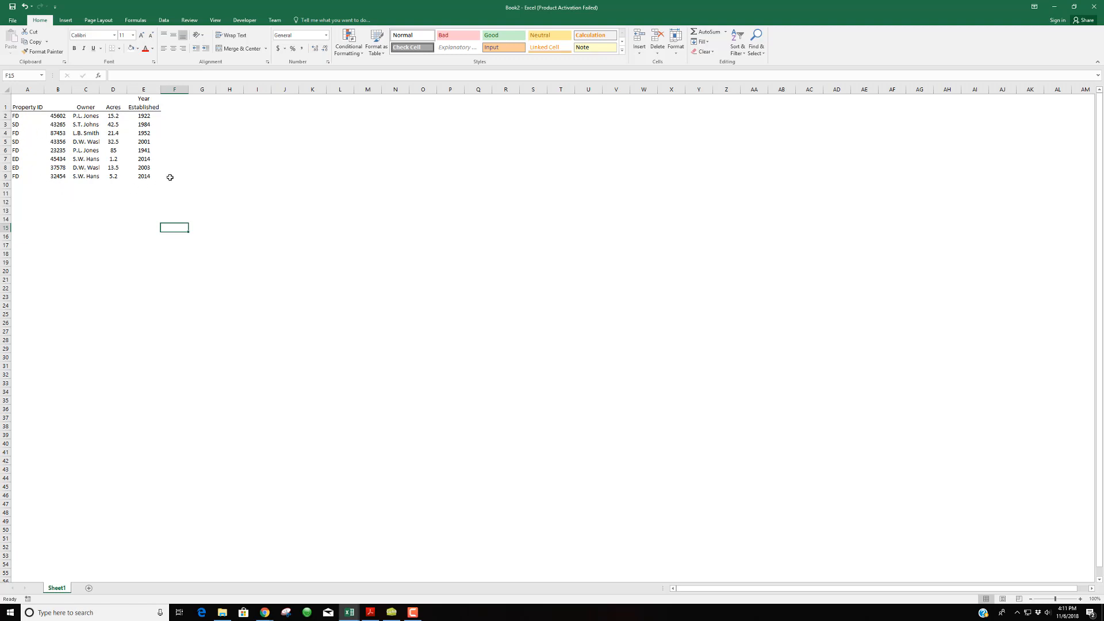
Add a bottom border under the table's last row, A9:E9
left_click_drag(17, 176, 138, 176)
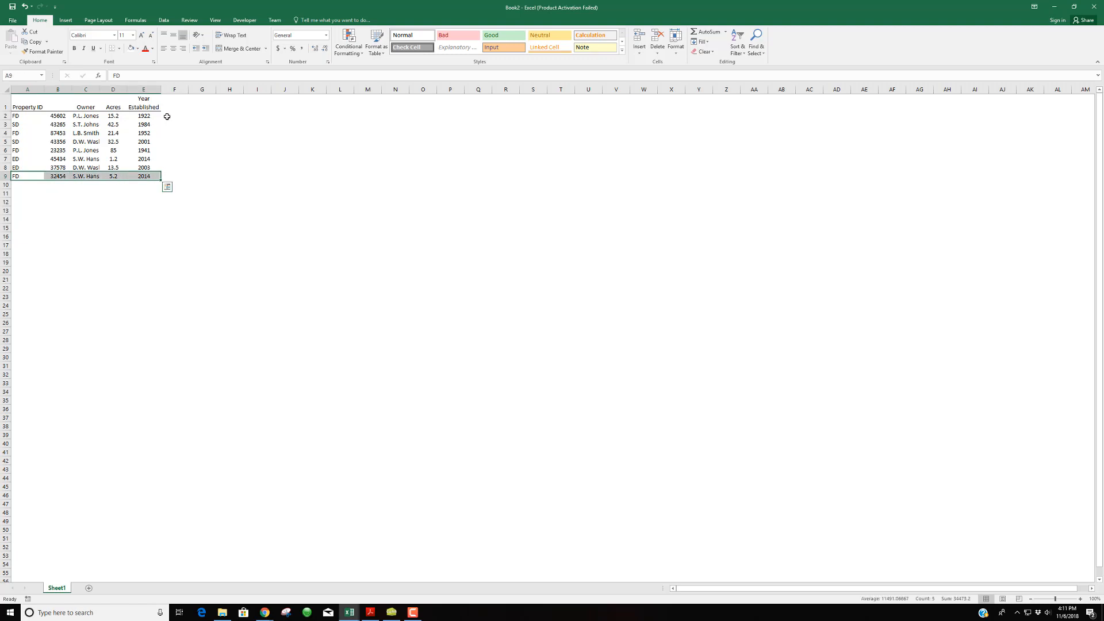
left_click(112, 51)
left_click(202, 167)
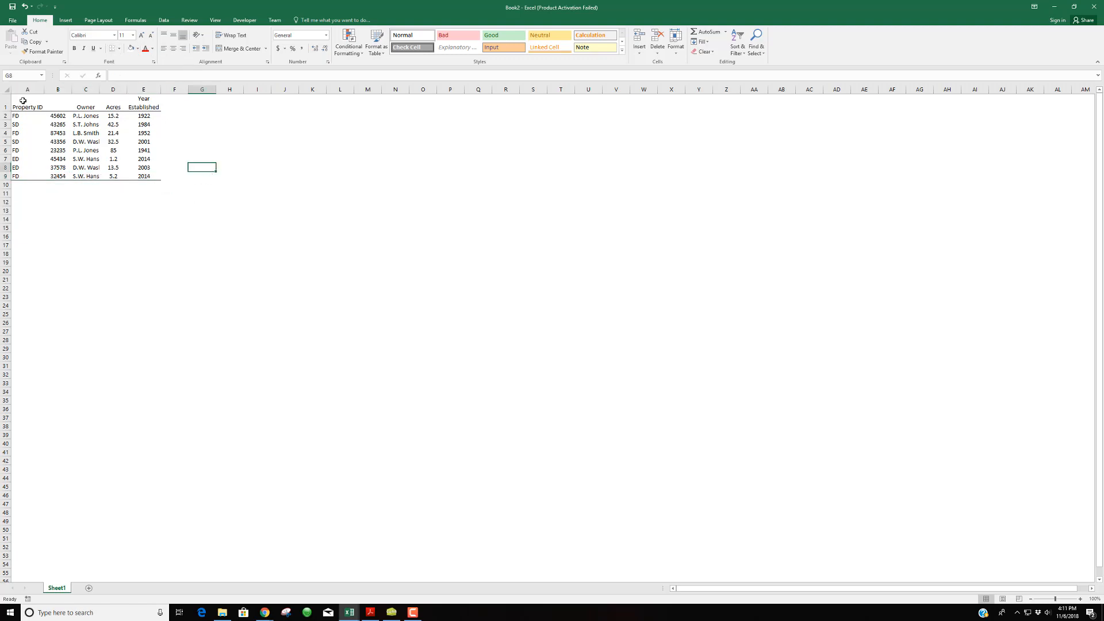
Move the table A1:E9 down two rows to start at A3 and add a top border to the header row A3:E3
left_click_drag(23, 101, 161, 196)
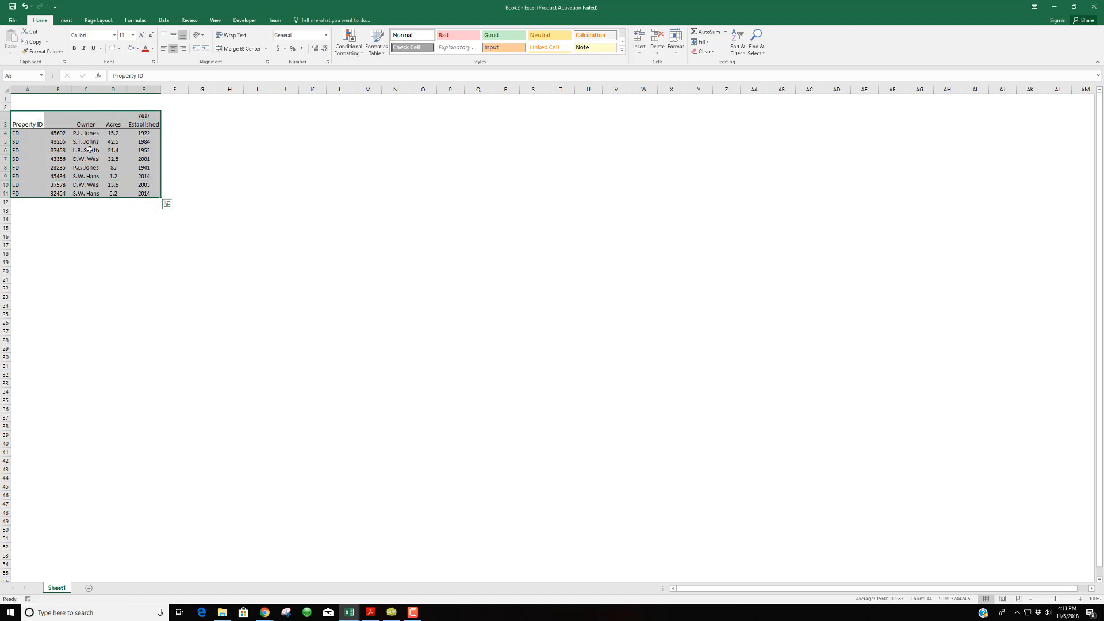
left_click(57, 107)
left_click_drag(24, 120, 144, 120)
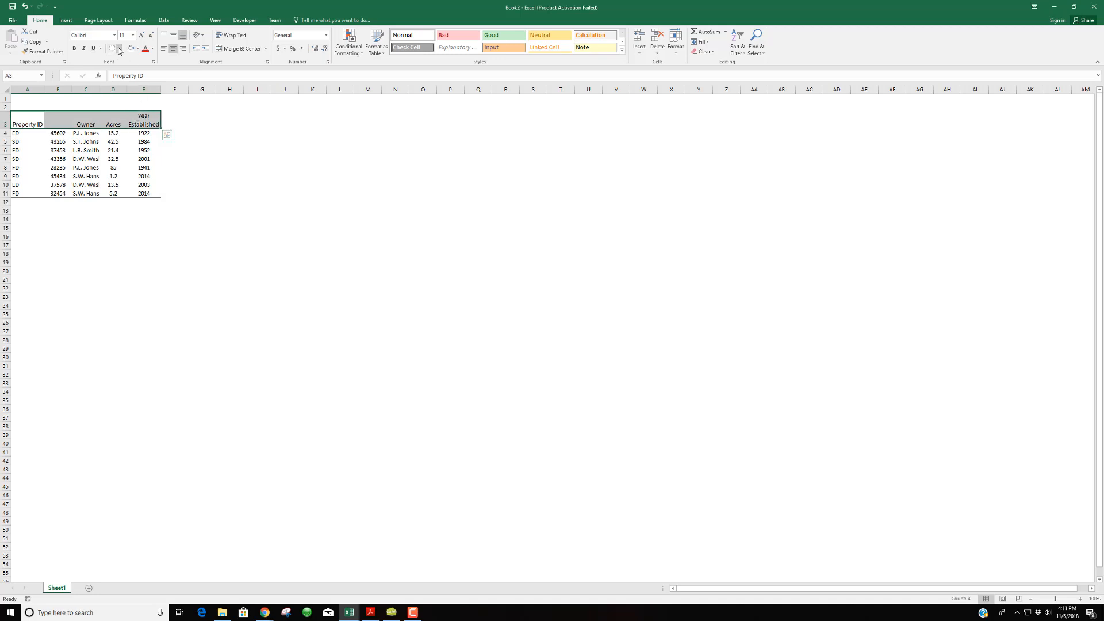
left_click(119, 48)
left_click(123, 79)
left_click(232, 201)
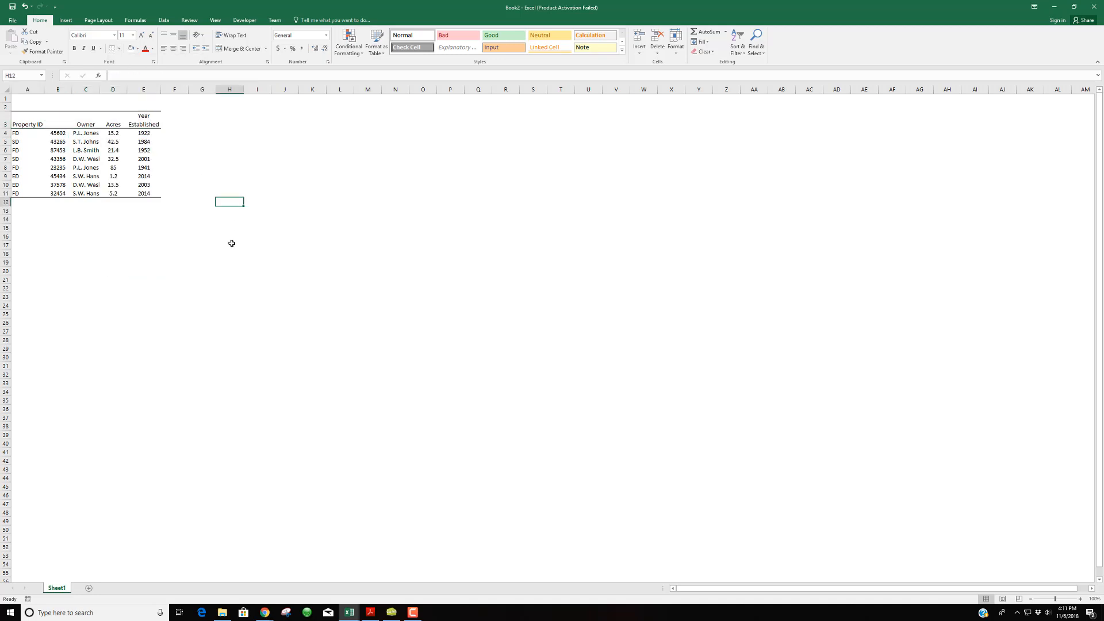
Shade alternate table rows 5, 7, 9 and 11 across columns A to E with a light gray fill
left_click(136, 320)
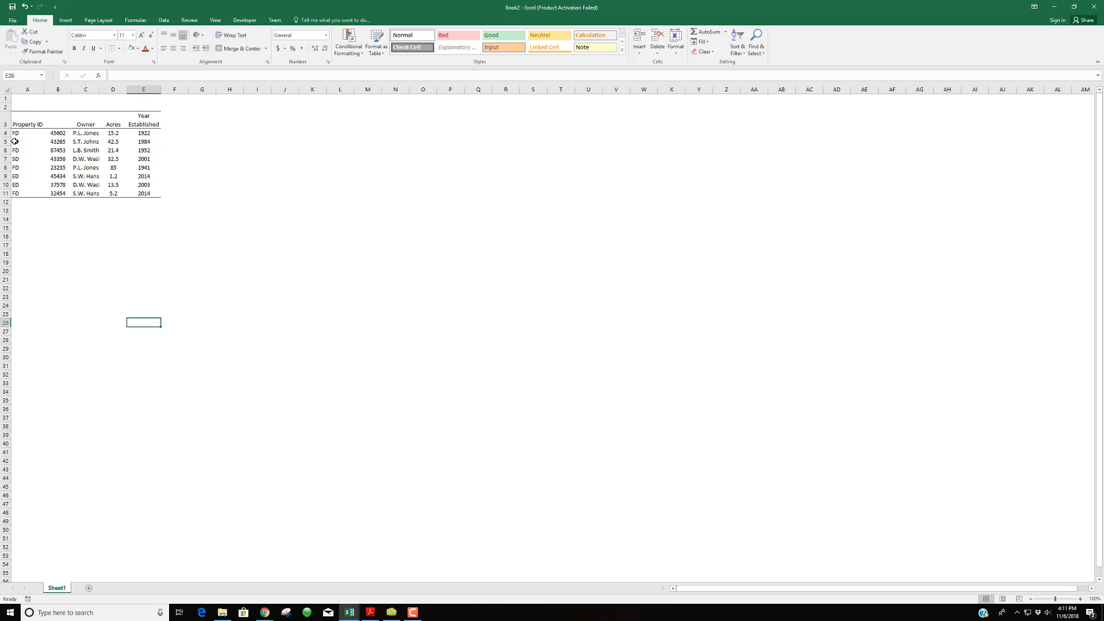
left_click_drag(15, 142, 146, 141)
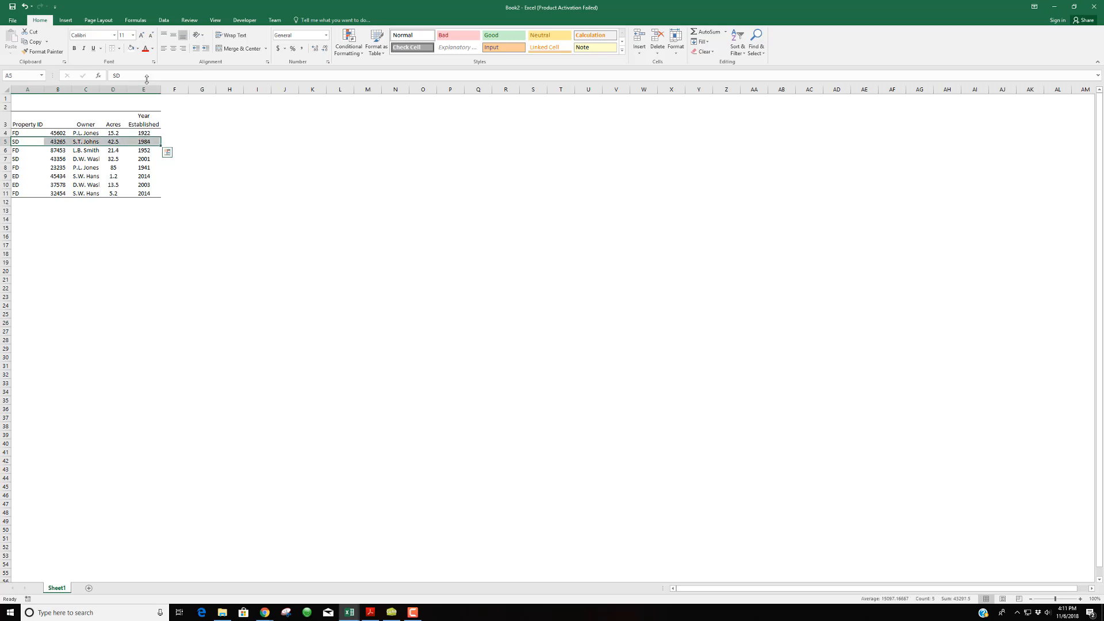
left_click(137, 48)
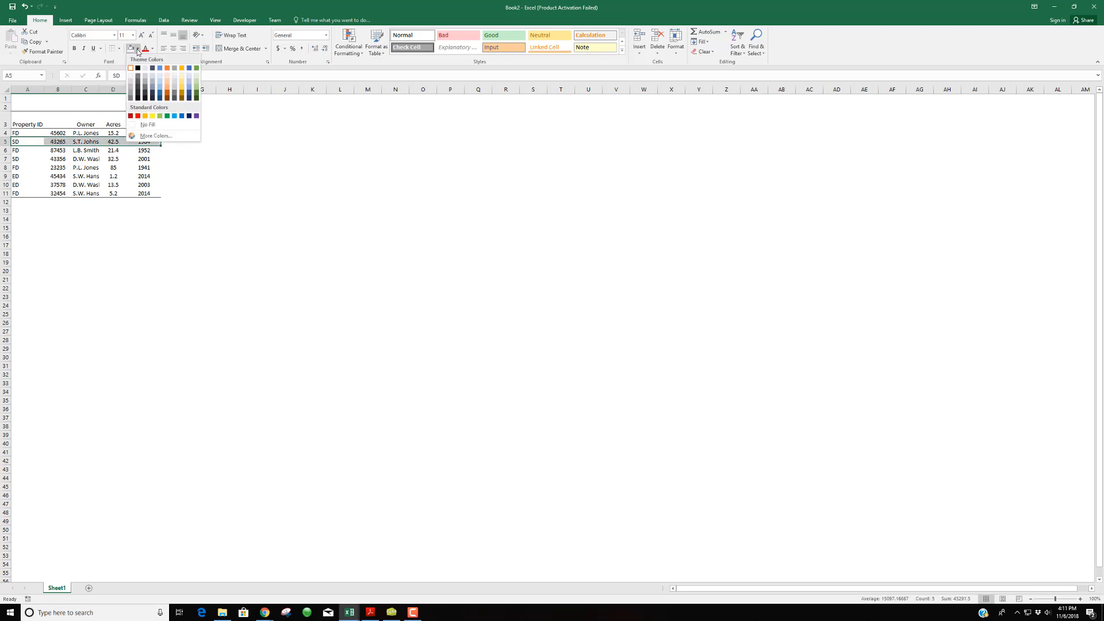
left_click(131, 76)
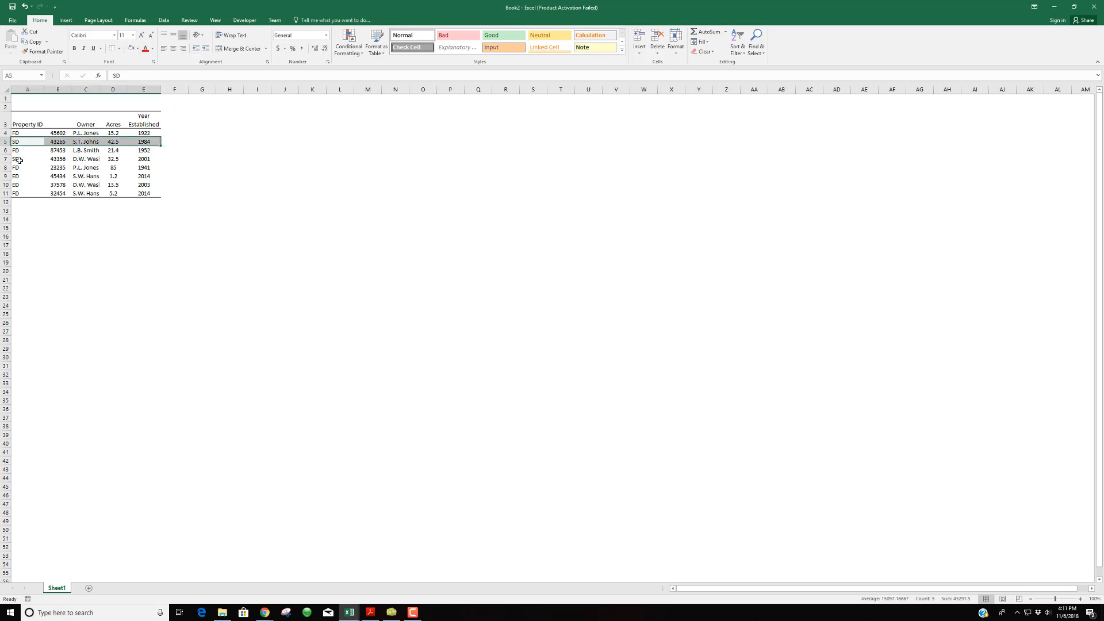
left_click_drag(20, 160, 152, 159)
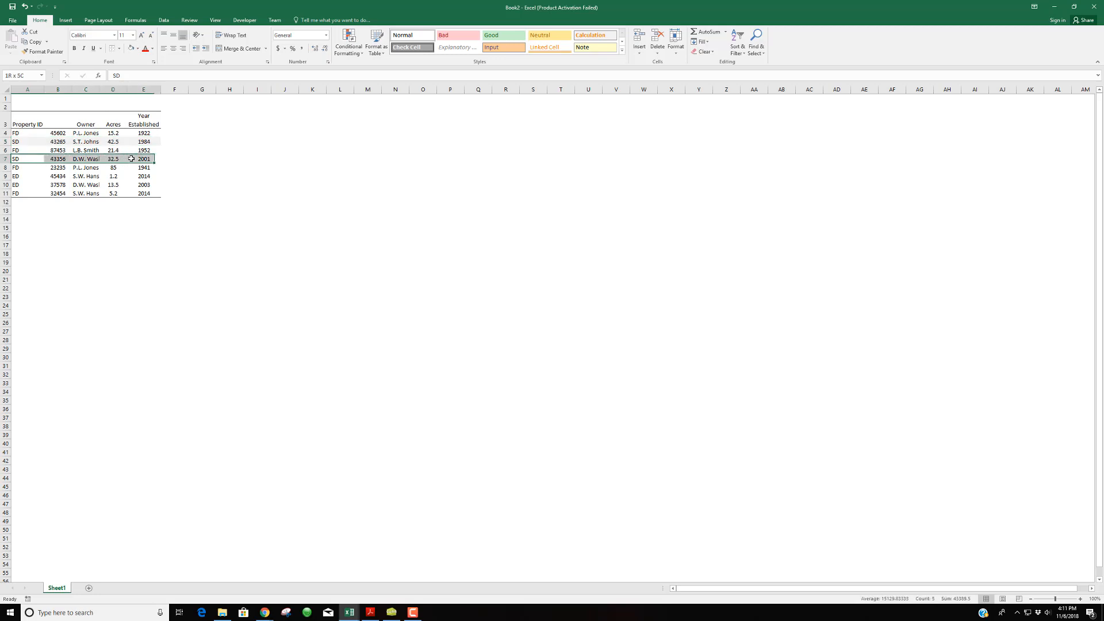
left_click(131, 50)
left_click_drag(42, 175, 150, 175)
left_click(131, 50)
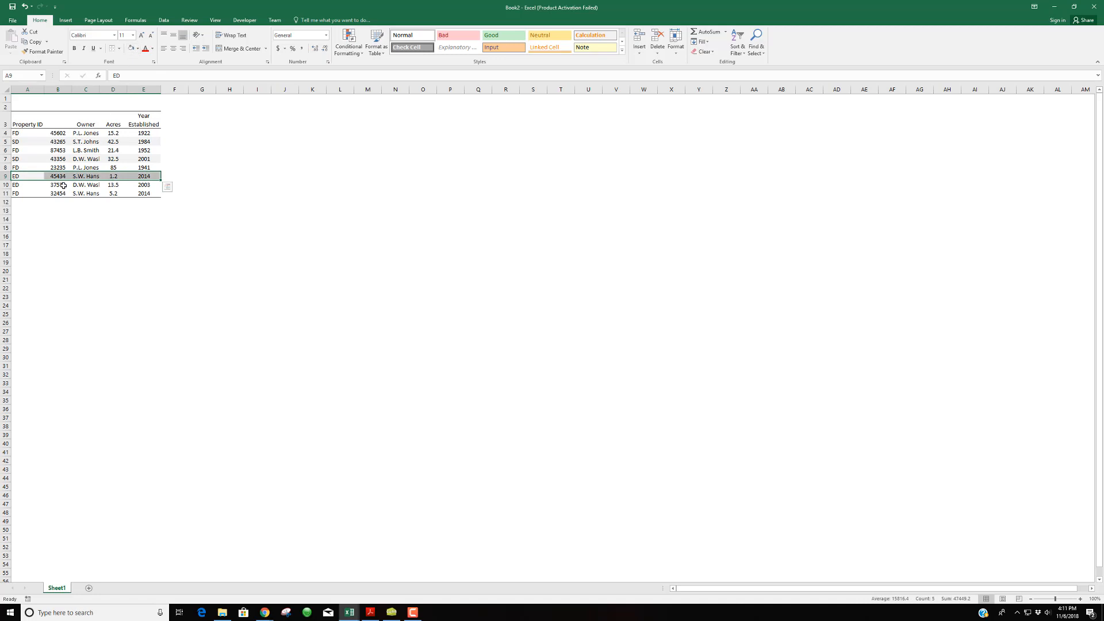
left_click_drag(26, 194, 136, 194)
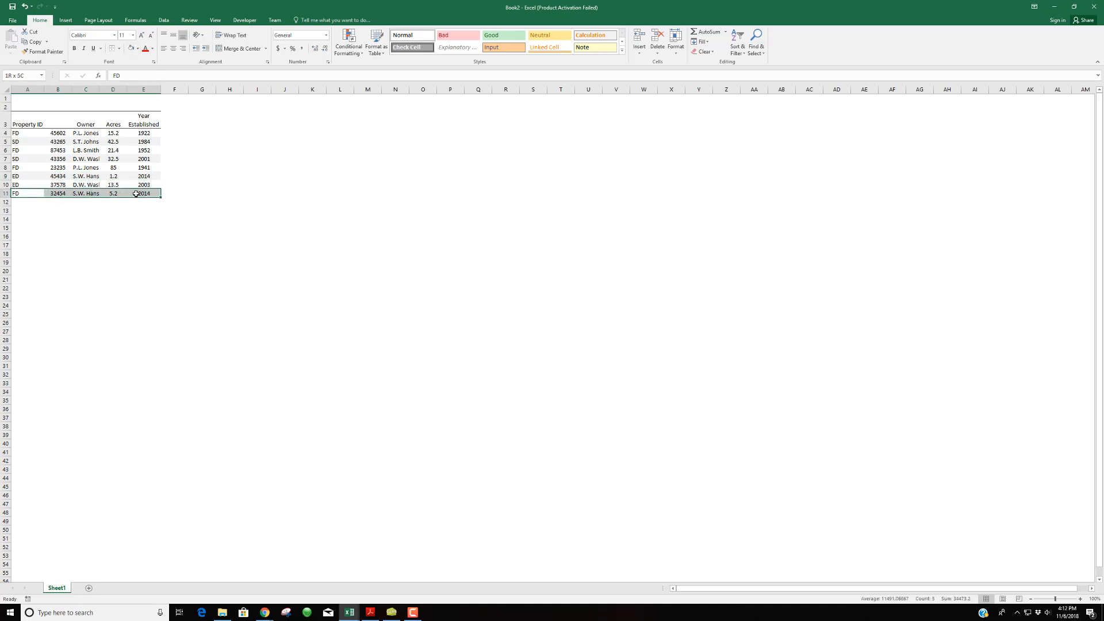
left_click(131, 50)
left_click(197, 206)
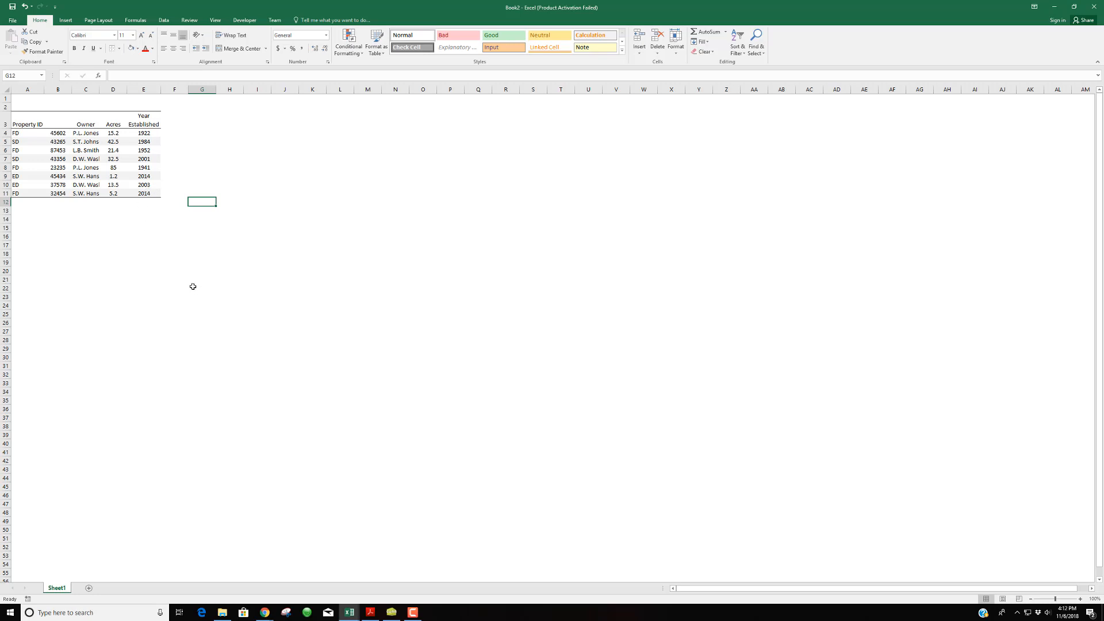
Sort the table by the Owner values in C4:C11 from A to Z, expanding the selection to the adjacent columns
left_click_drag(86, 133, 87, 194)
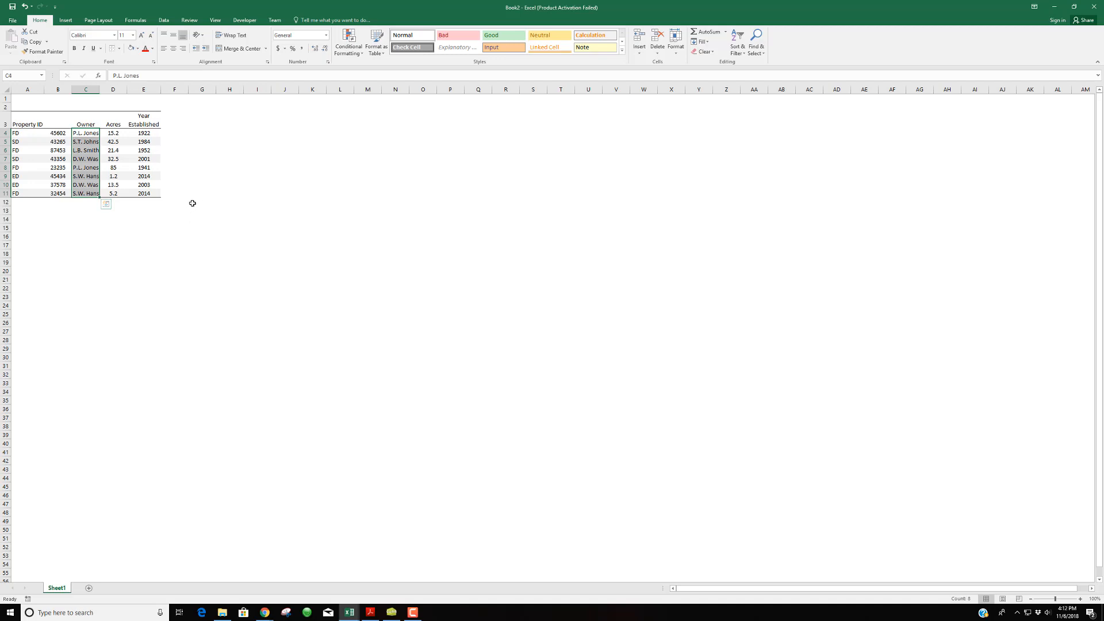
left_click(739, 50)
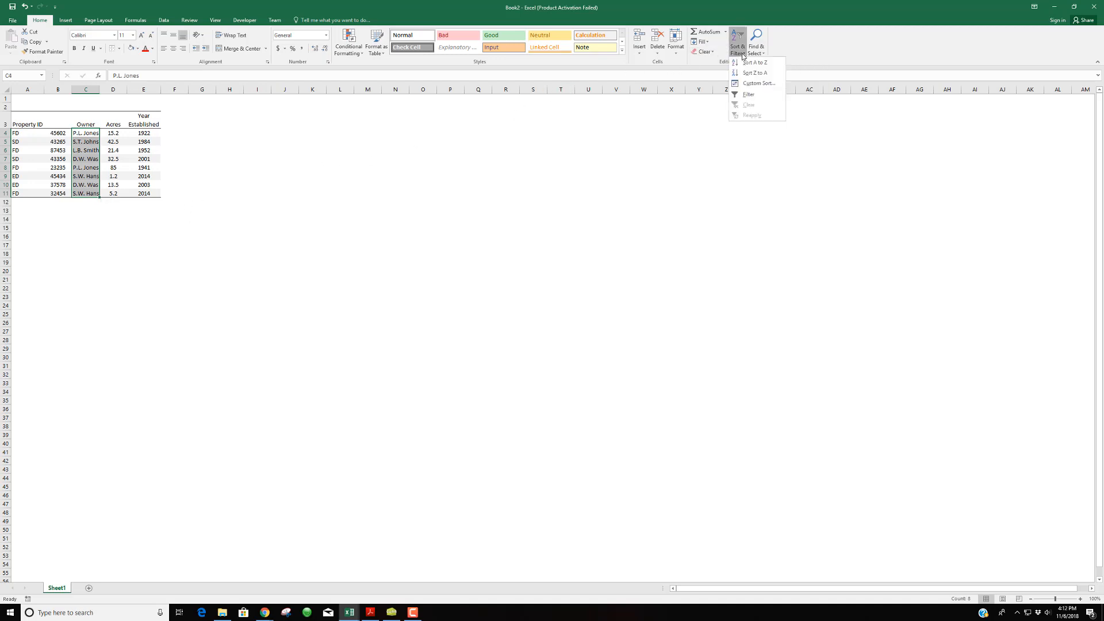
left_click(762, 64)
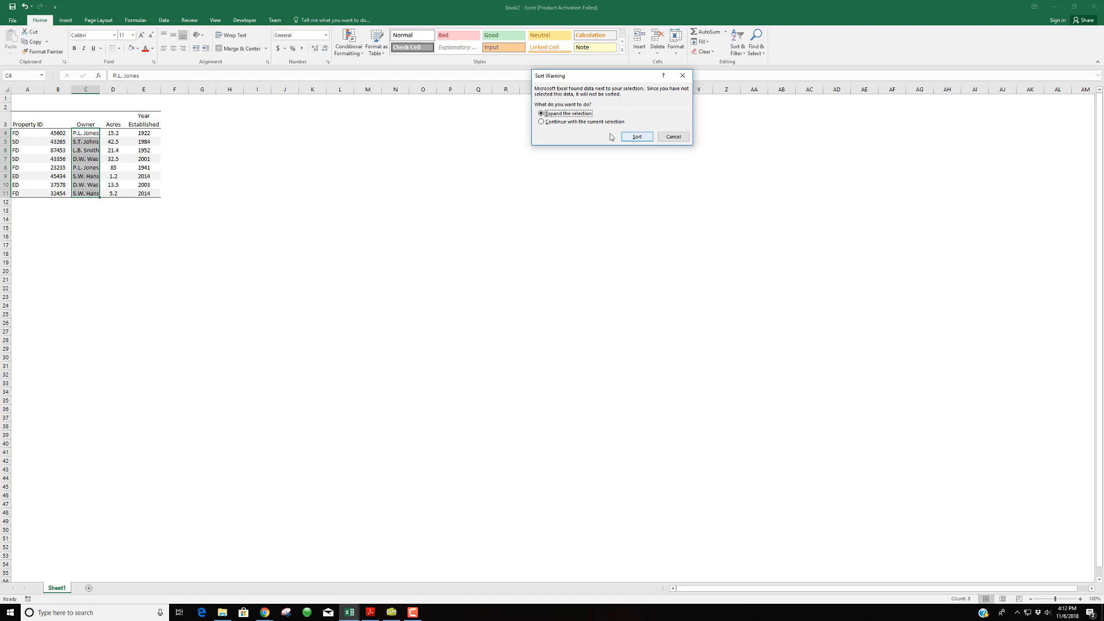
left_click(637, 137)
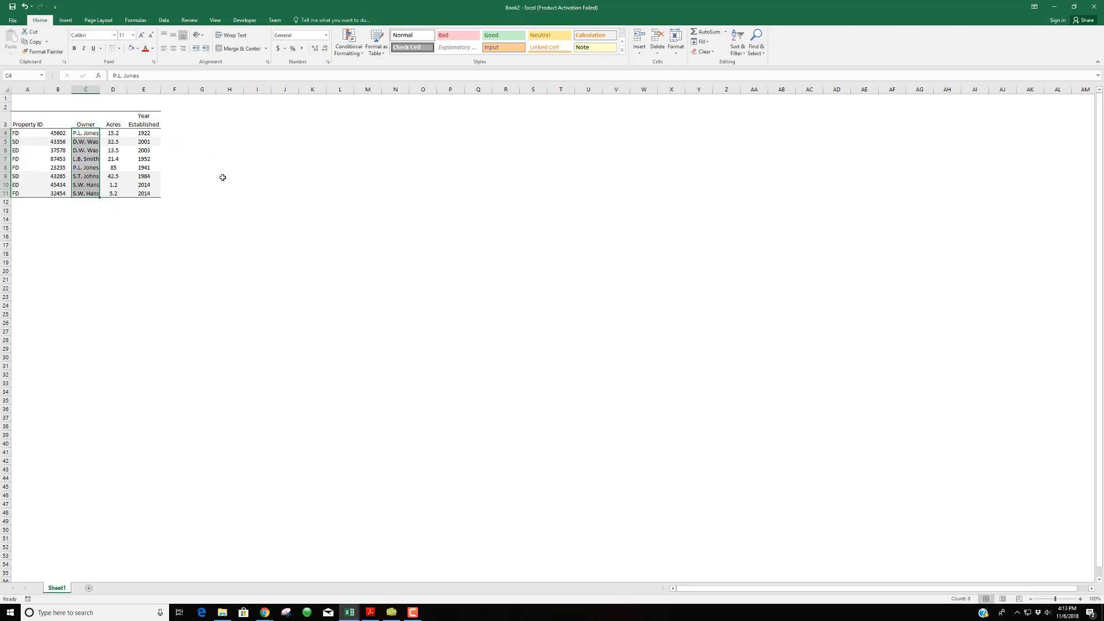
left_click(205, 167)
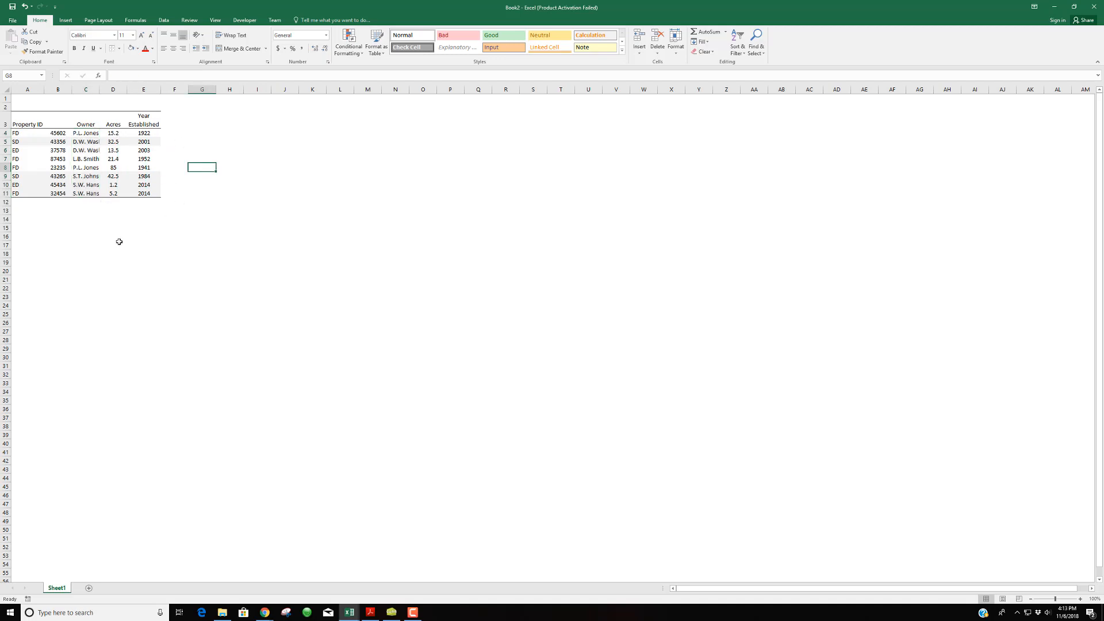
left_click(119, 242)
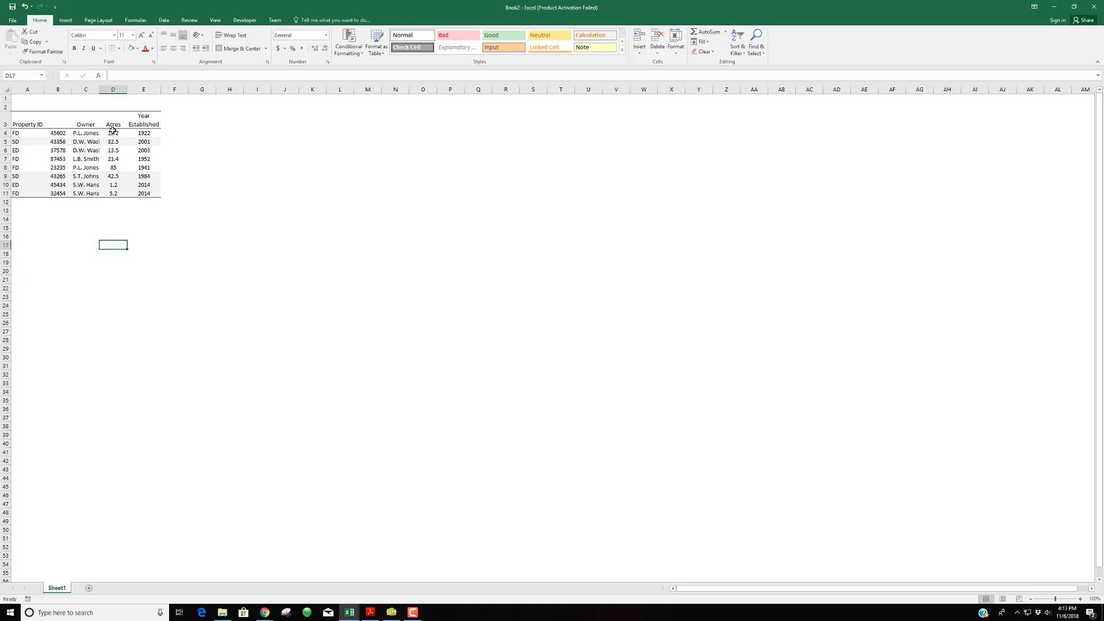
Sort the table by the Acres values in D4:D11 from largest to smallest, expanding the selection to the adjacent columns
left_click_drag(114, 132, 114, 194)
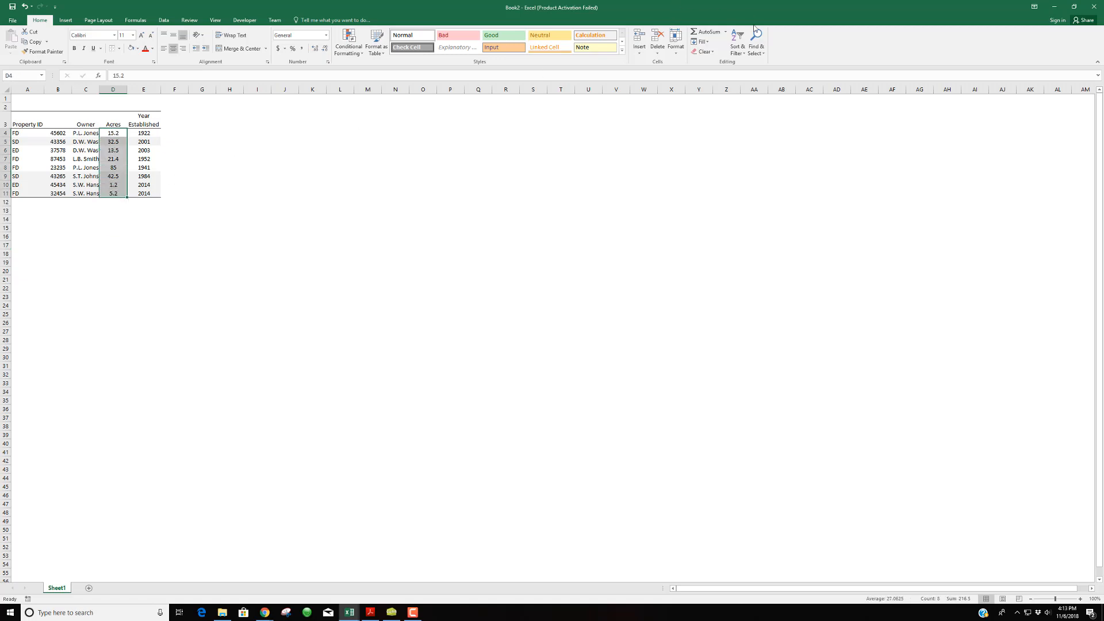
left_click(740, 51)
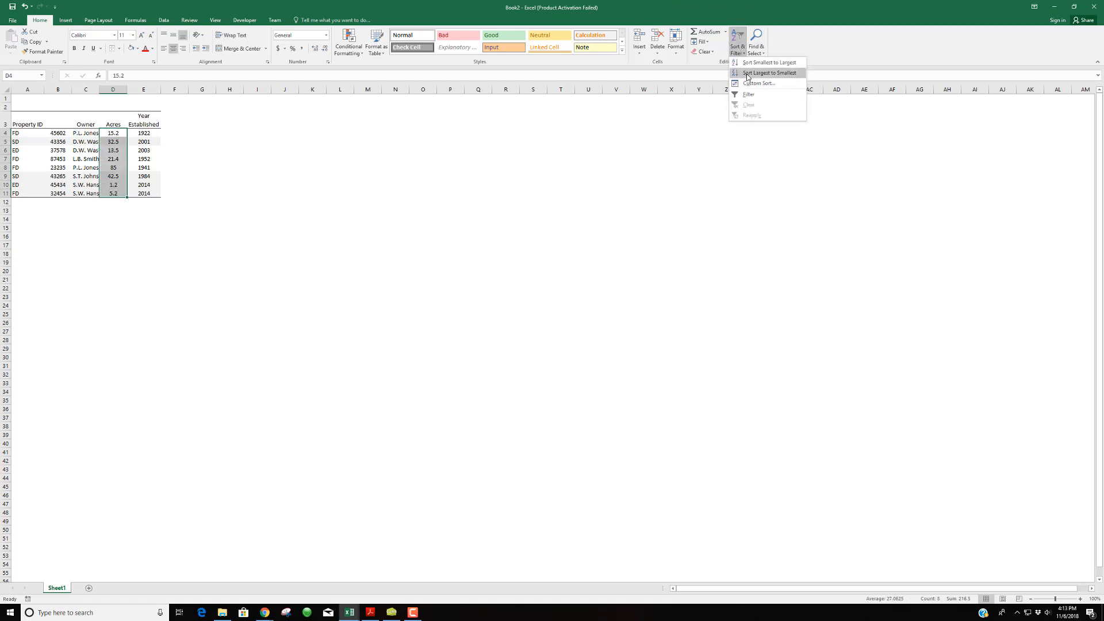
left_click(747, 74)
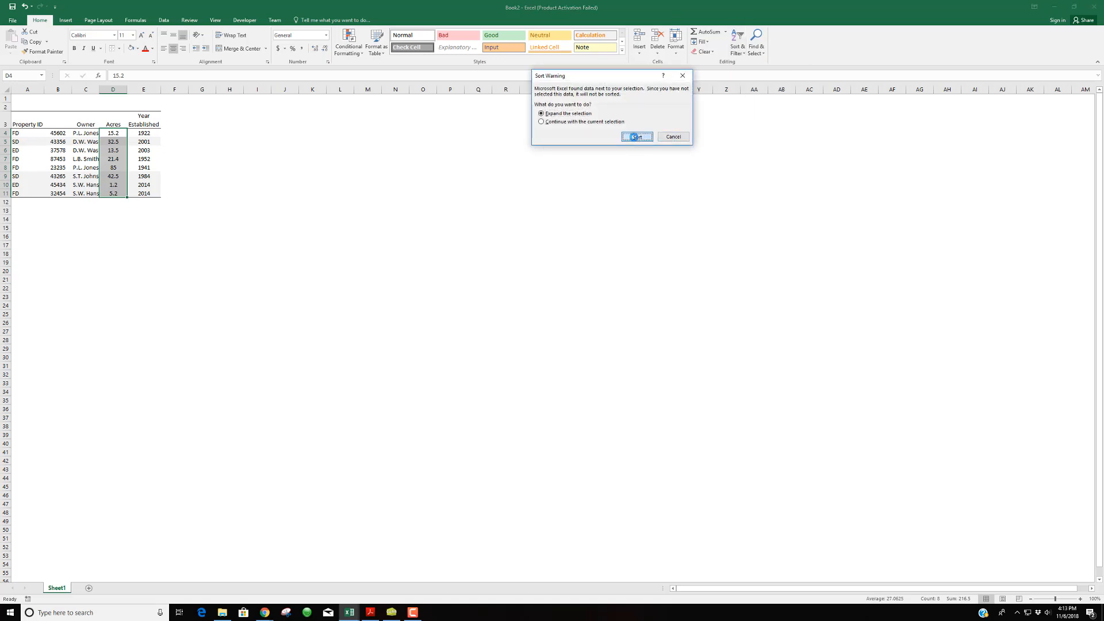
left_click(636, 138)
left_click(349, 201)
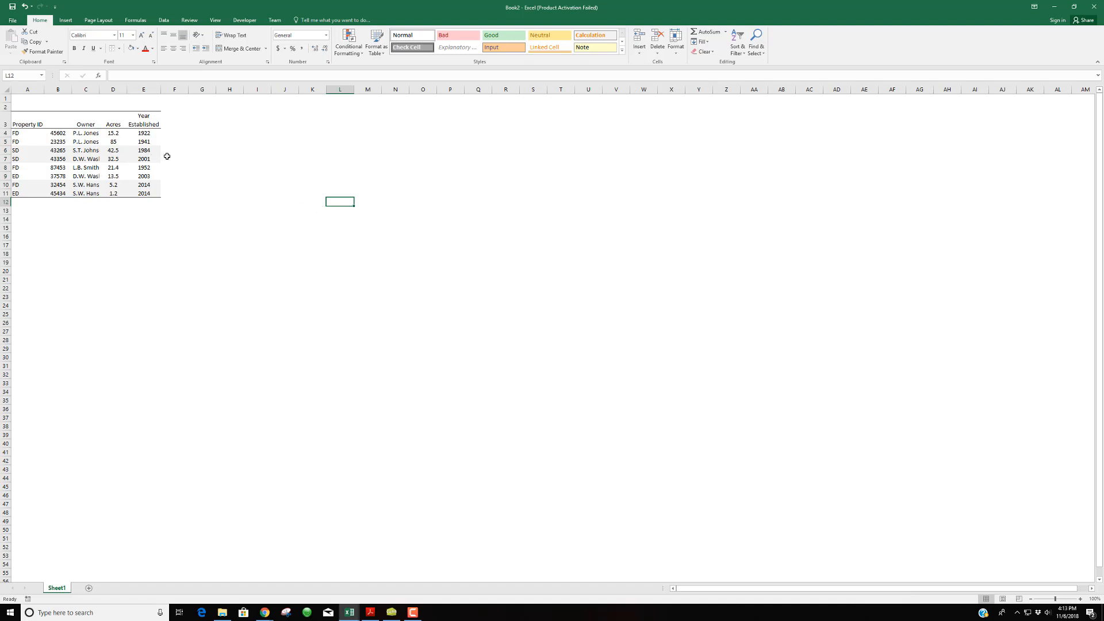
left_click(234, 228)
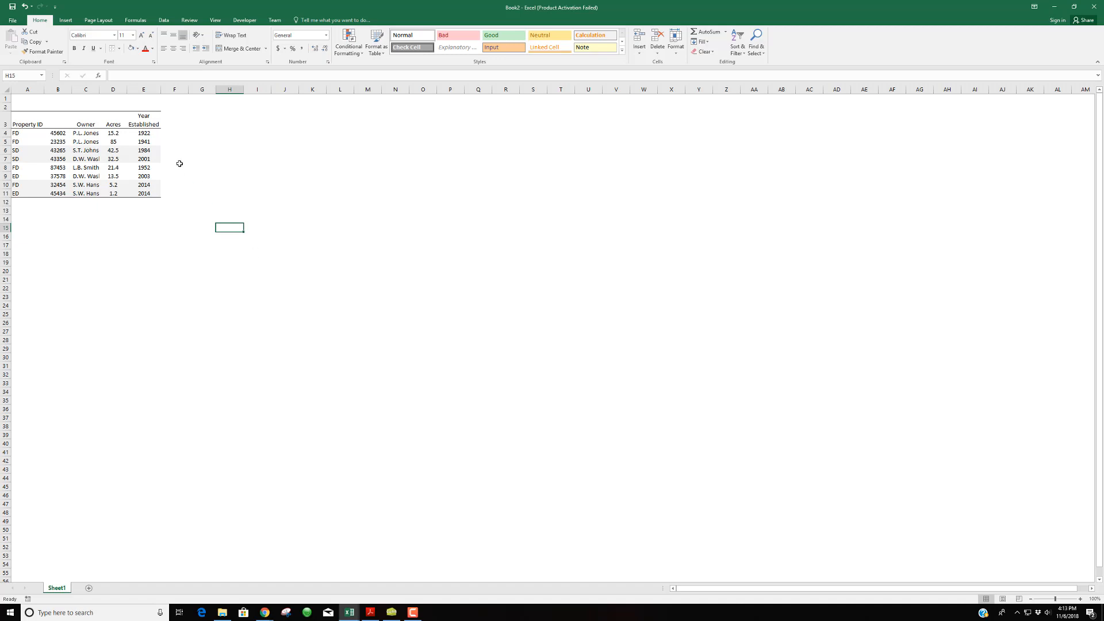
Insert a blank scatter chart with markers only and place it just beside the table, starting around column G, row 3
left_click(67, 22)
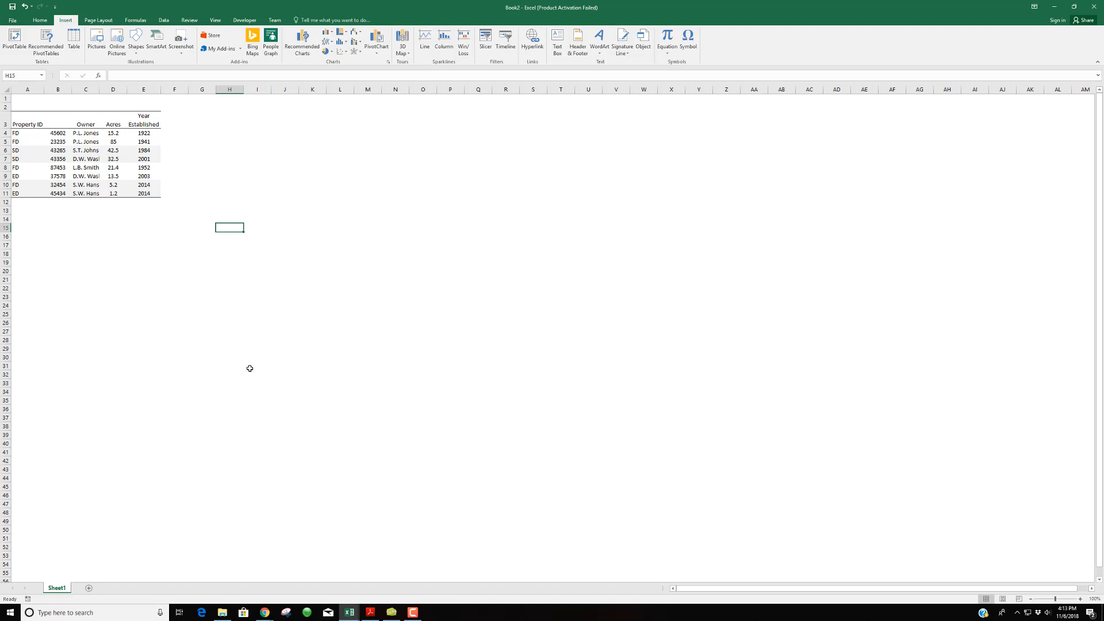
left_click(347, 55)
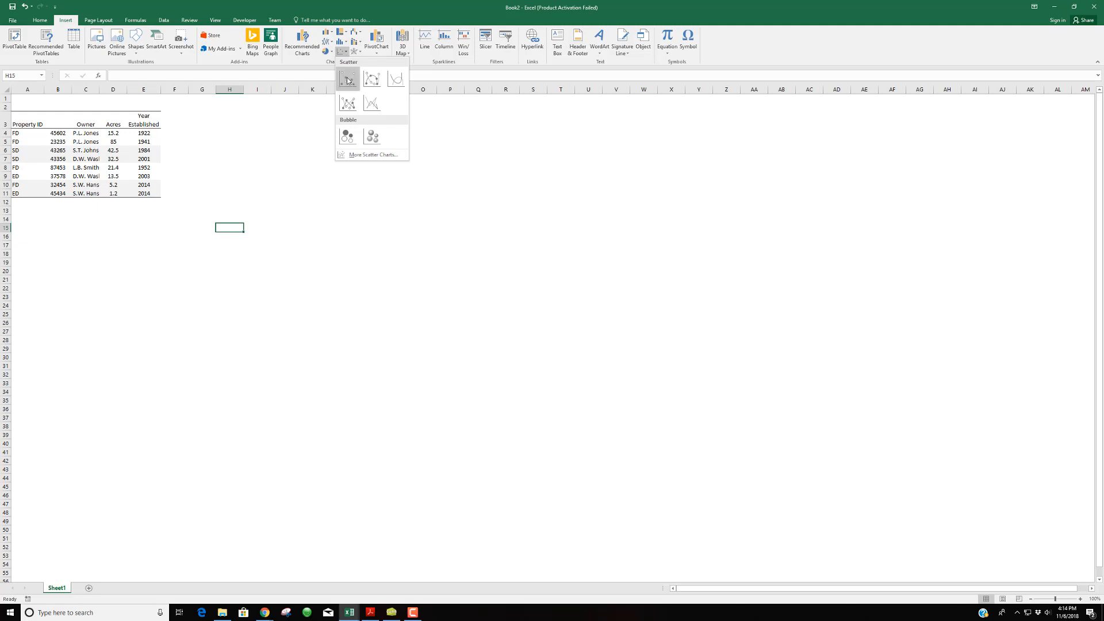
left_click(347, 79)
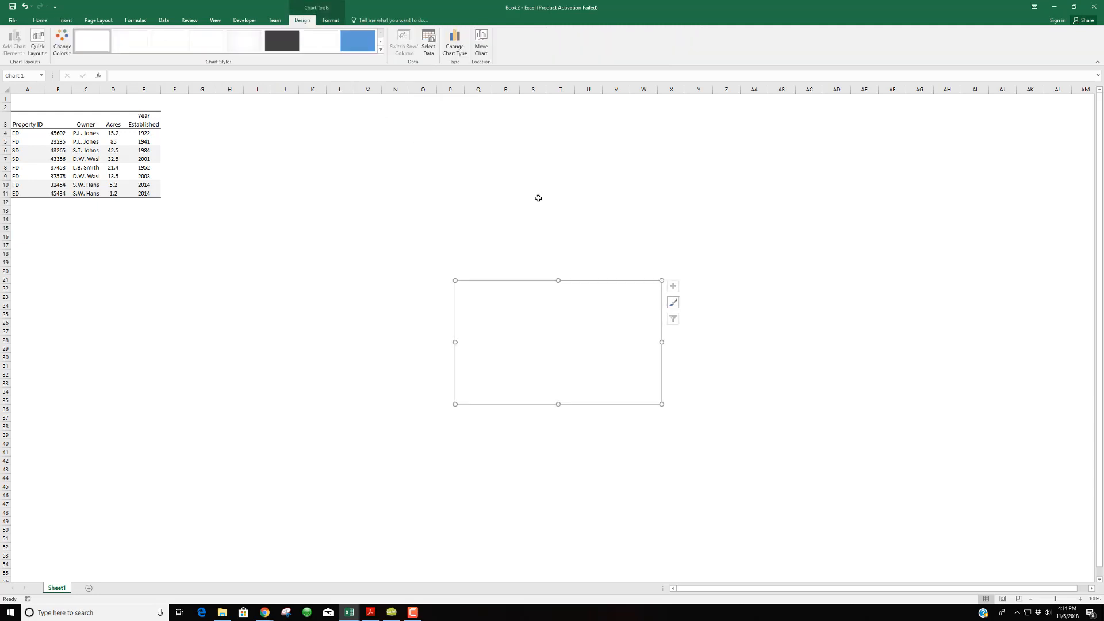
mouse_move(527, 285)
left_mouse_down()
mouse_move(422, 190)
mouse_move(350, 163)
left_mouse_up()
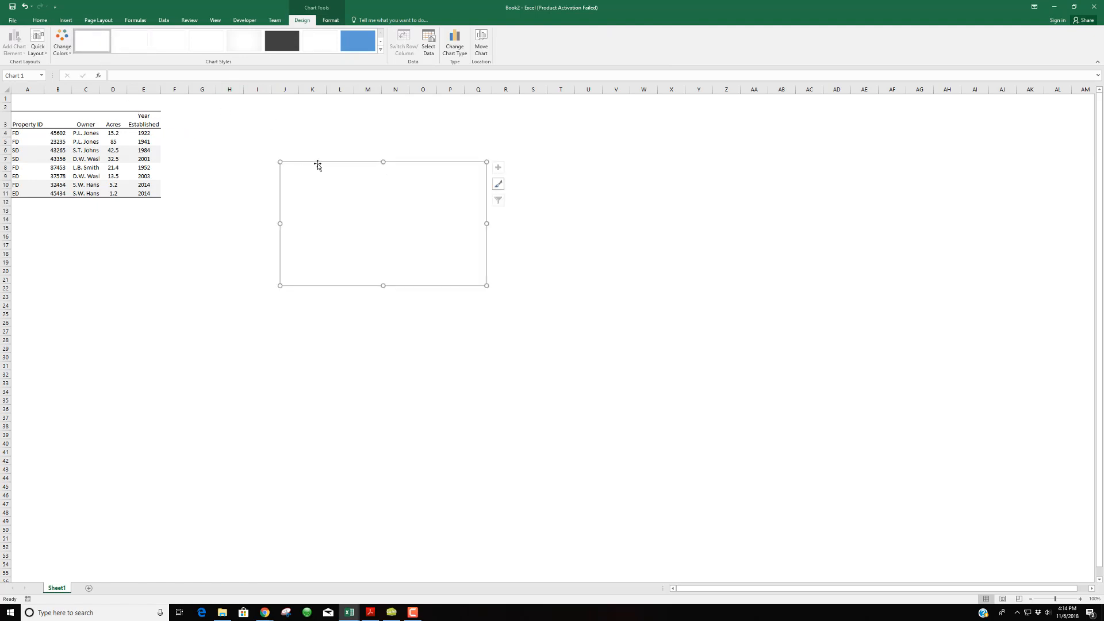
left_click_drag(316, 167, 245, 116)
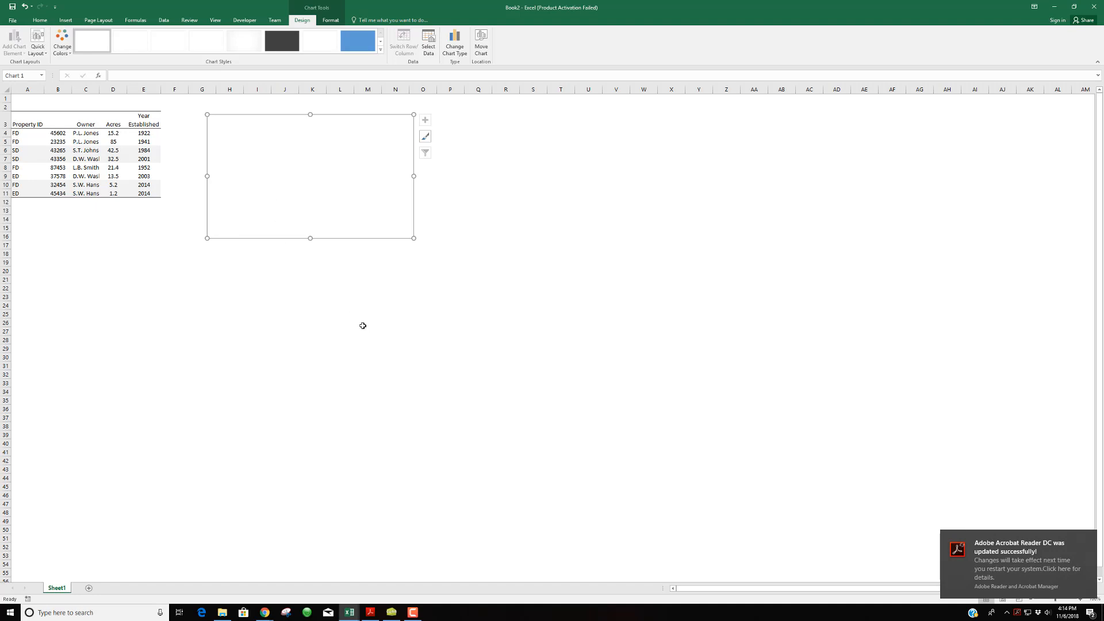
Add a chart series named "Excel Chart Example" with X values from E4:E11 and Y values from D4:D11
right_click(315, 166)
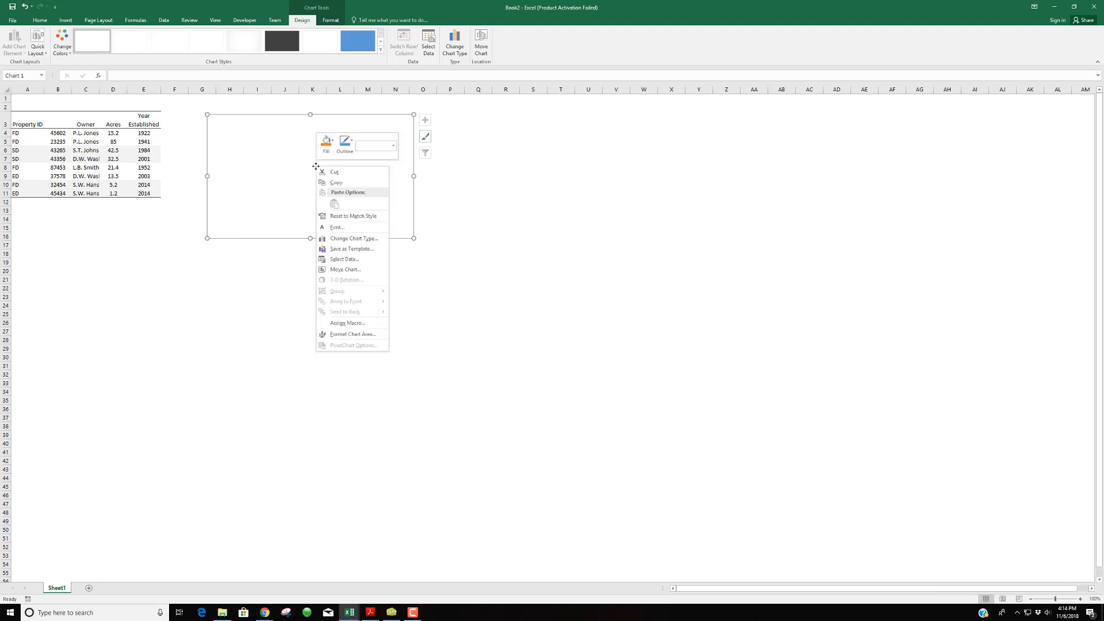
left_click(340, 259)
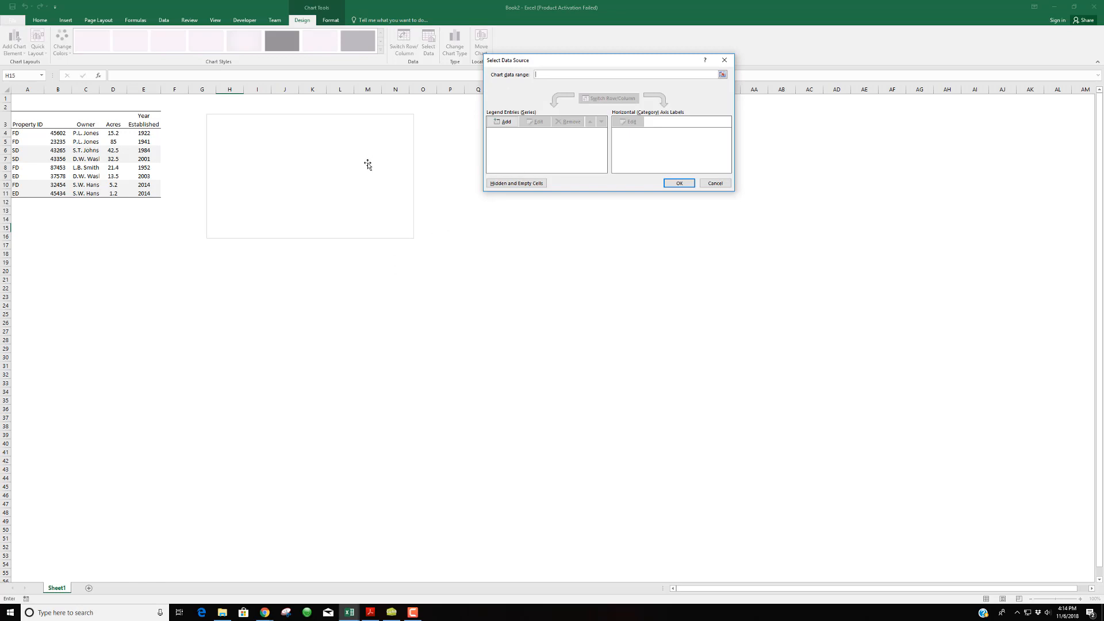
left_click(502, 121)
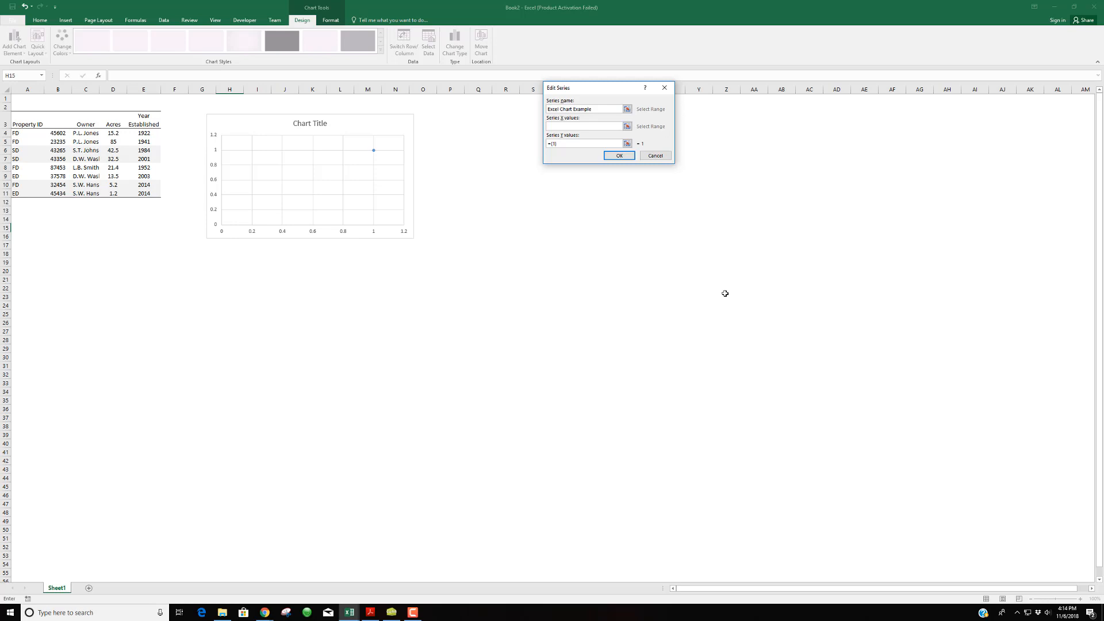
left_click(552, 127)
left_click_drag(147, 133, 152, 196)
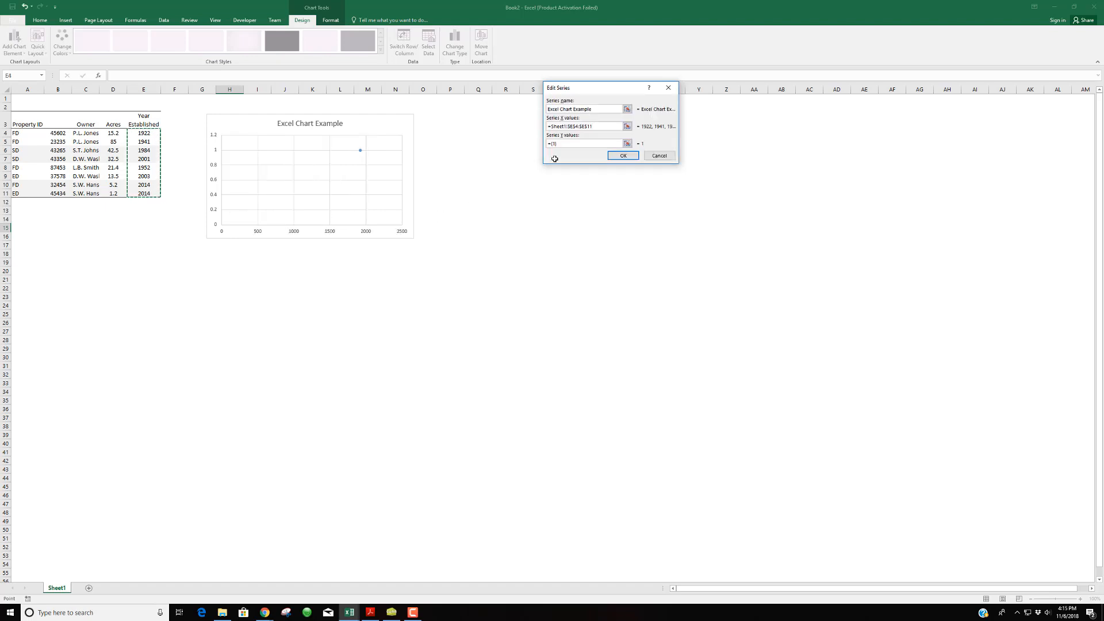
key("Tab")
left_click_drag(114, 133, 113, 195)
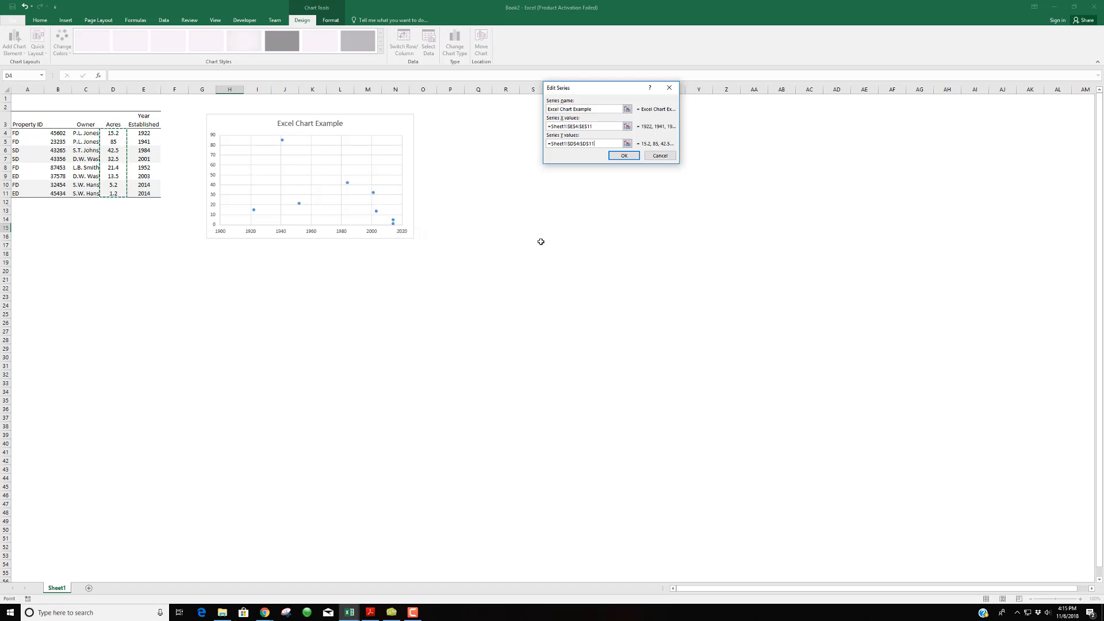
left_click(624, 156)
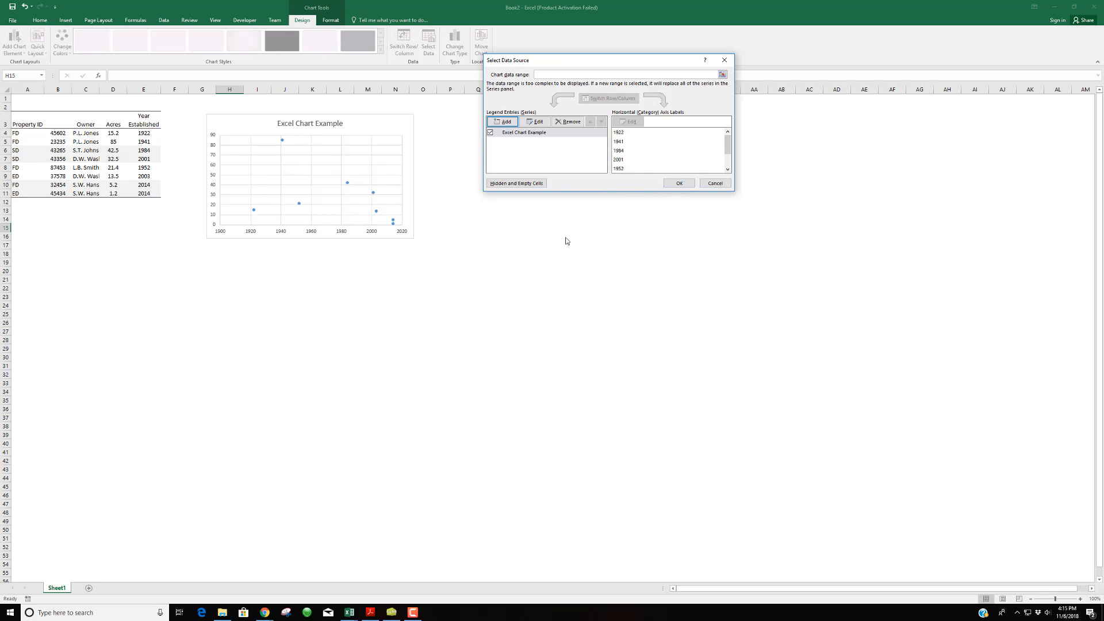
left_click(677, 185)
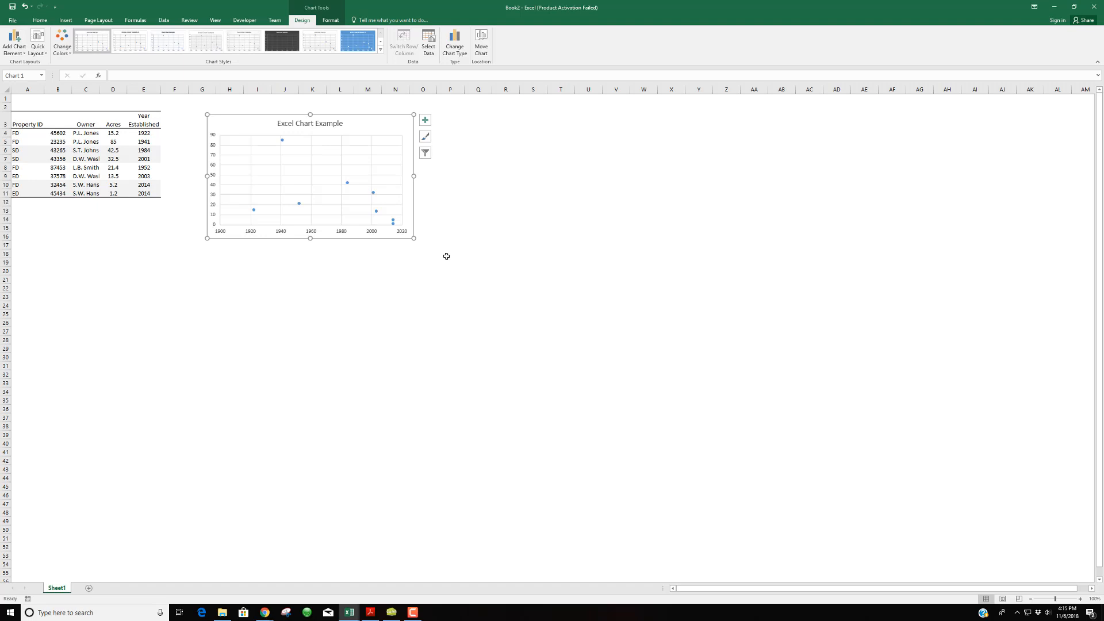
Add axis titles to the scatter chart and title the horizontal axis "Years"
left_click(426, 122)
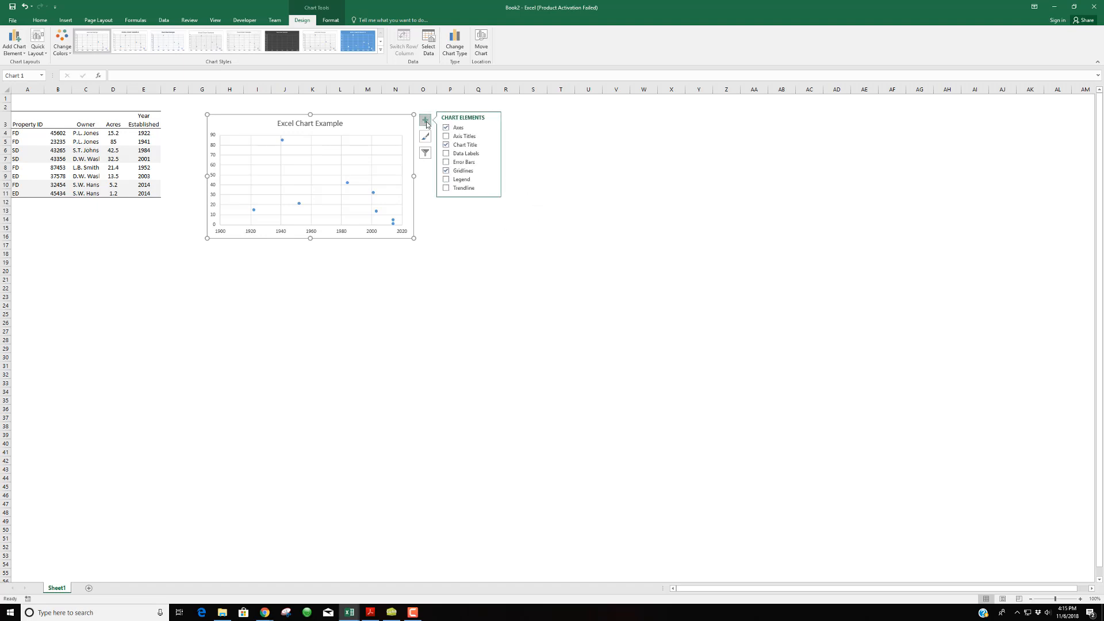
left_click(460, 137)
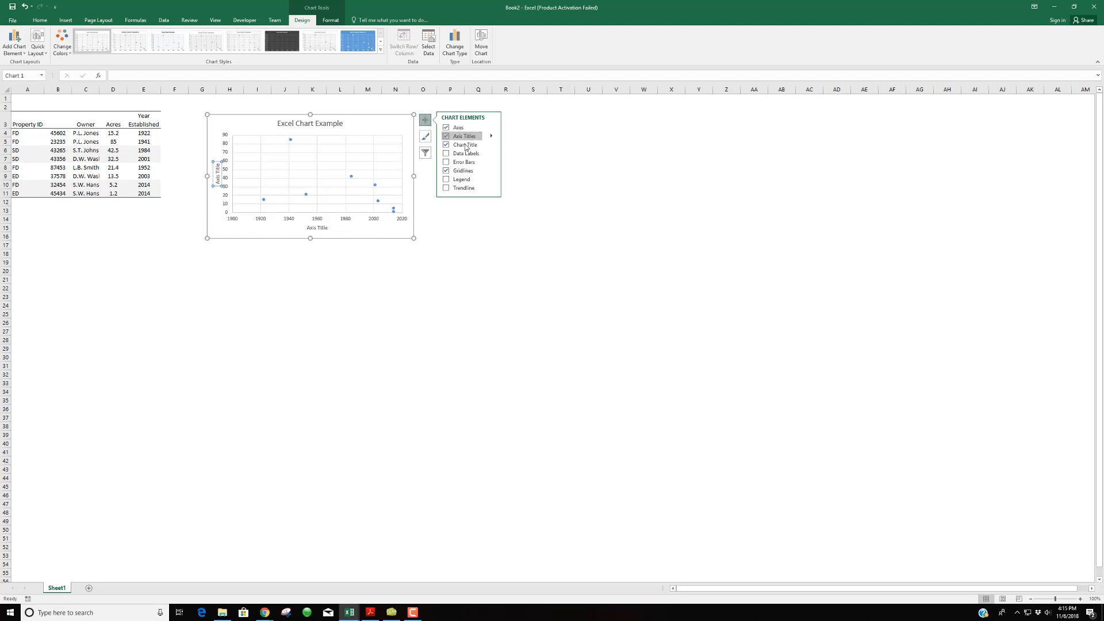
left_click(316, 229)
double_click(324, 228)
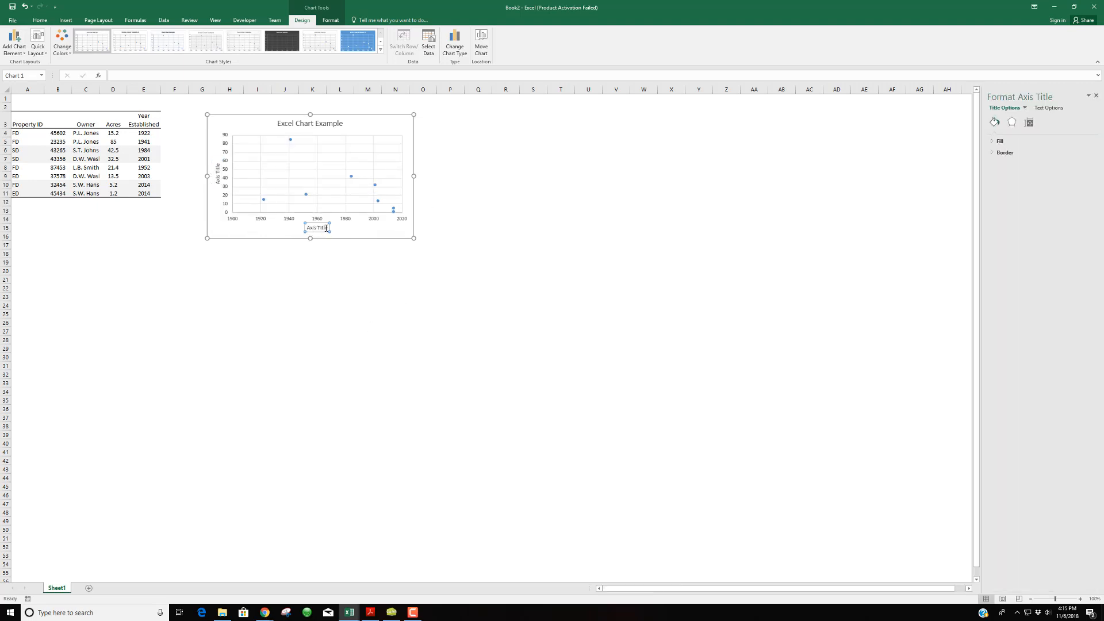
key("ctrl+a")
key("BackSpace")
type("Years")
Title the scatter chart's vertical axis "Acres"
left_click(217, 168)
key("ctrl+a")
type("Acres")
left_click(406, 270)
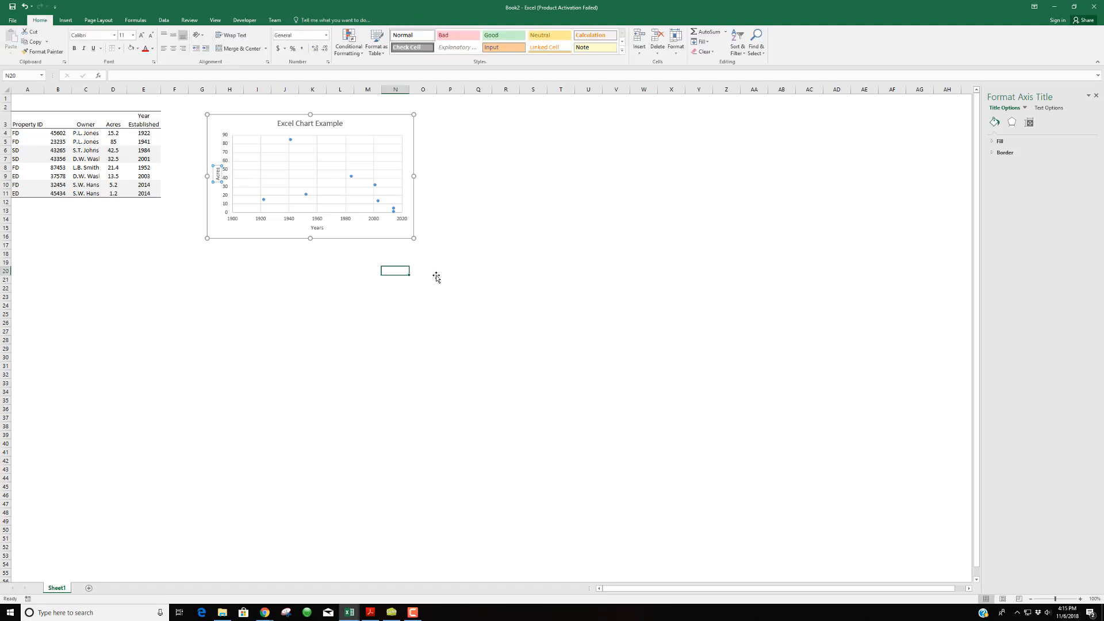